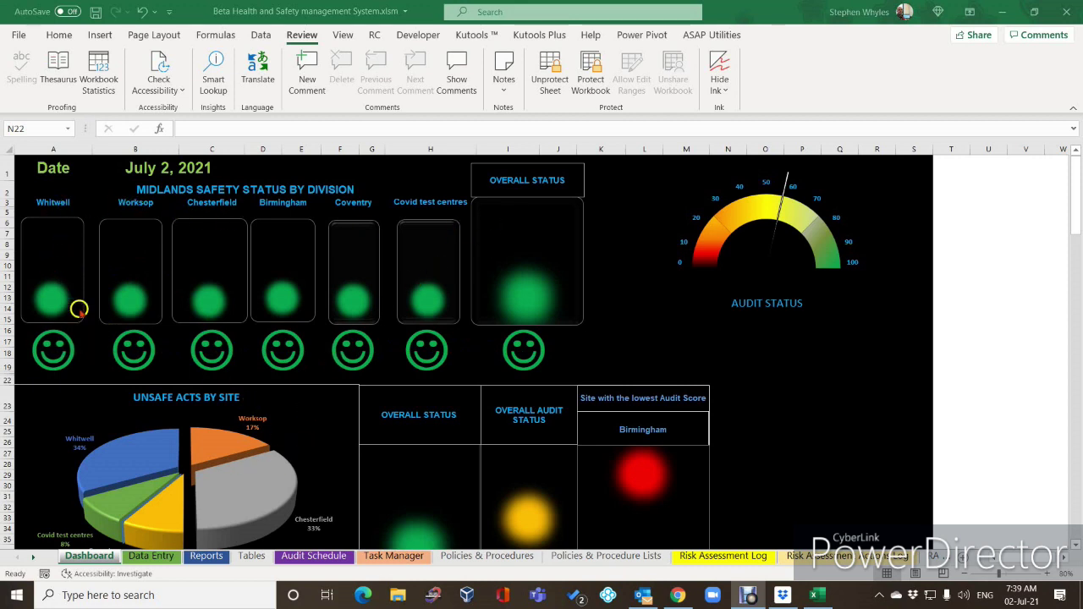
- Enter 24 slips, trips and falls for Whitwell in B71 on Data Entry, then view the Dashboard
click(146, 555)
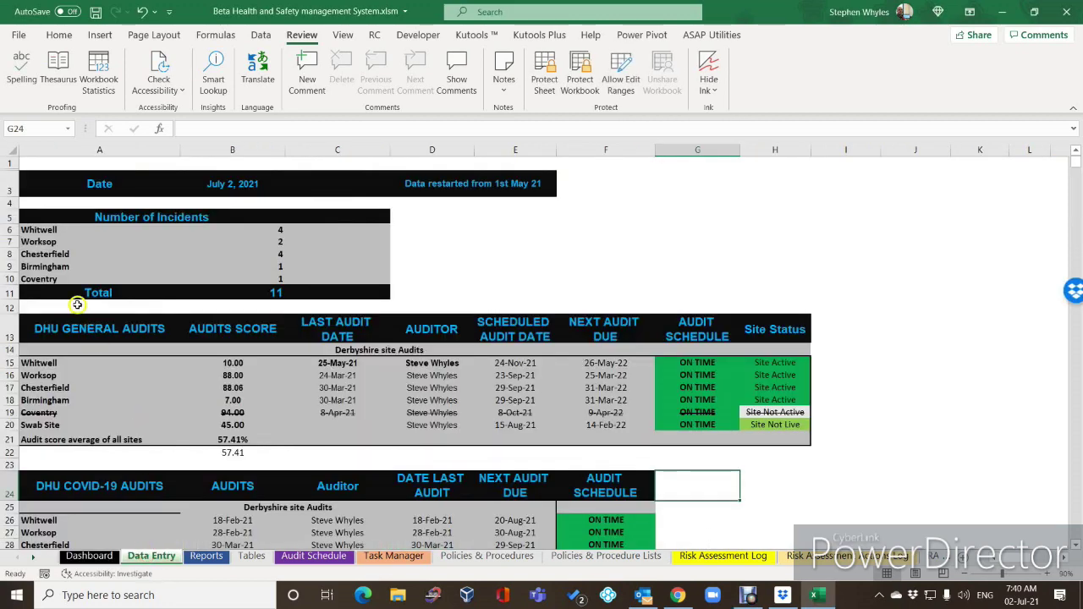
scroll(80, 366, down, 11)
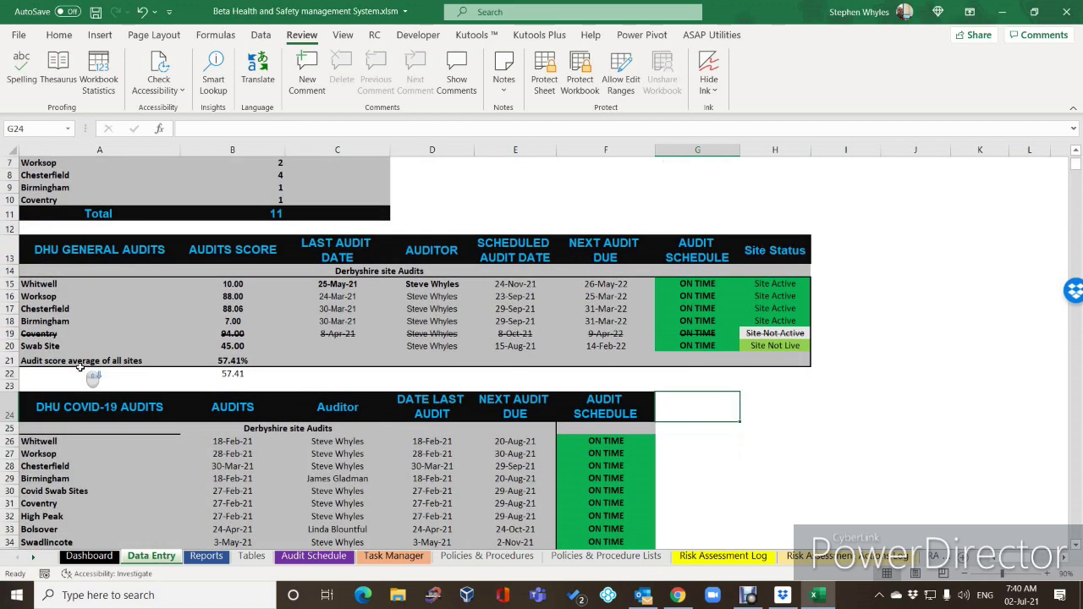
scroll(80, 366, down, 11)
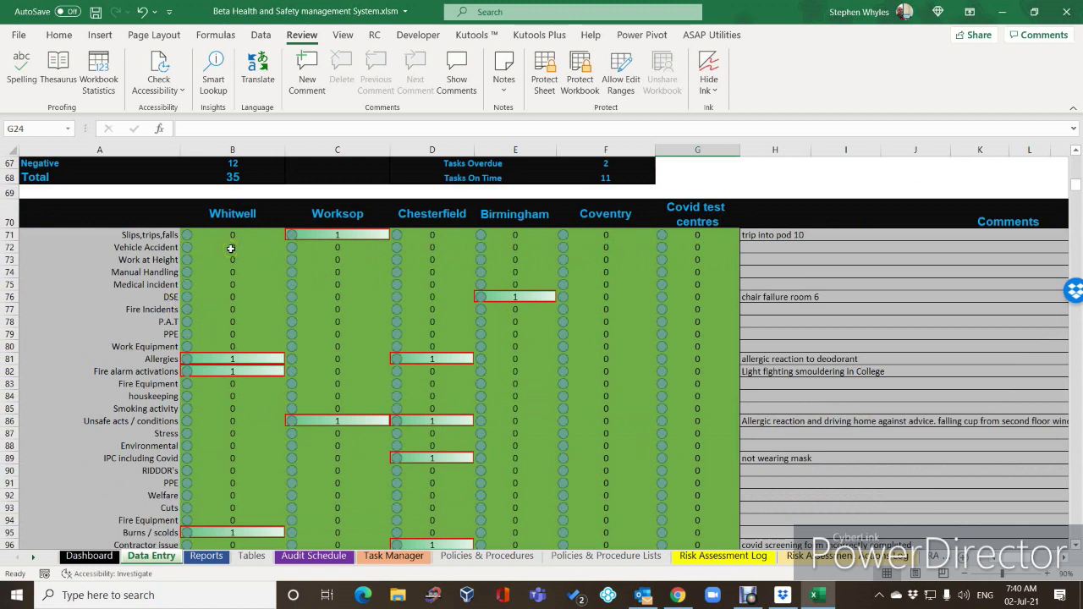
click(230, 238)
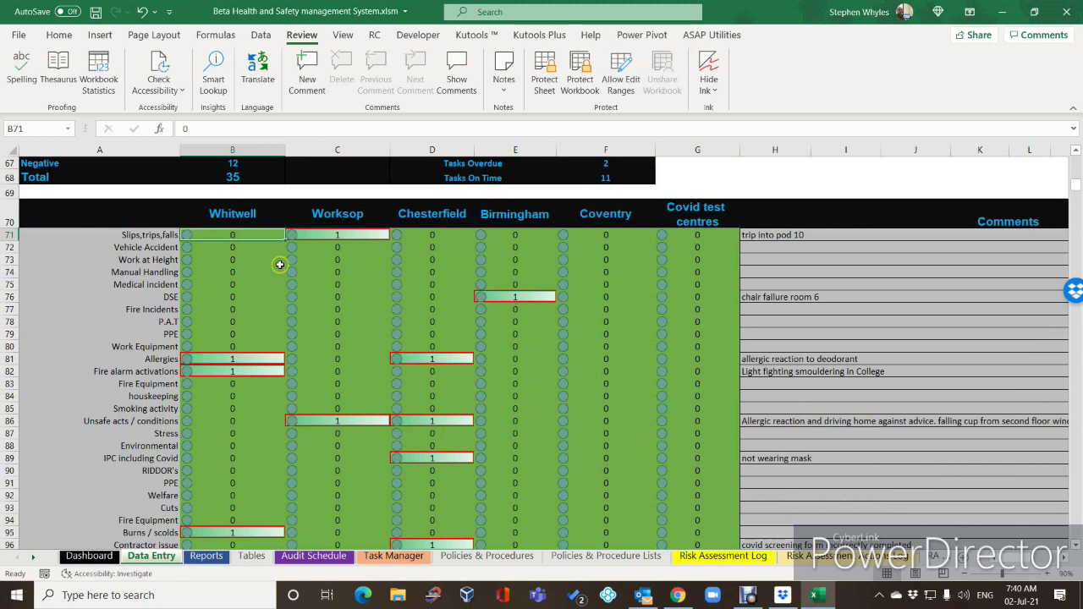
text(2)
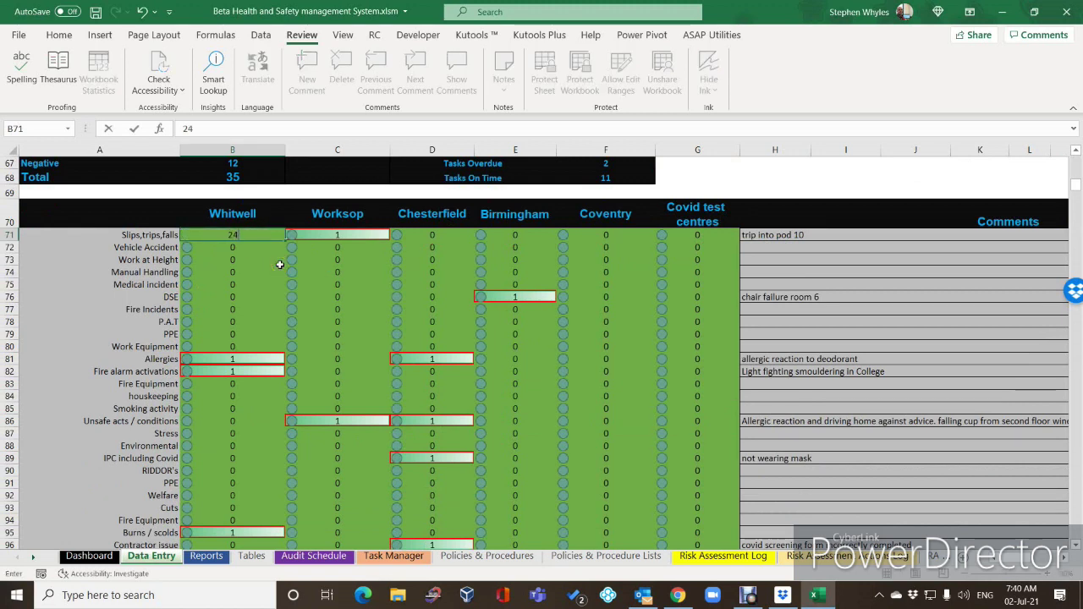
text(4)
click(240, 280)
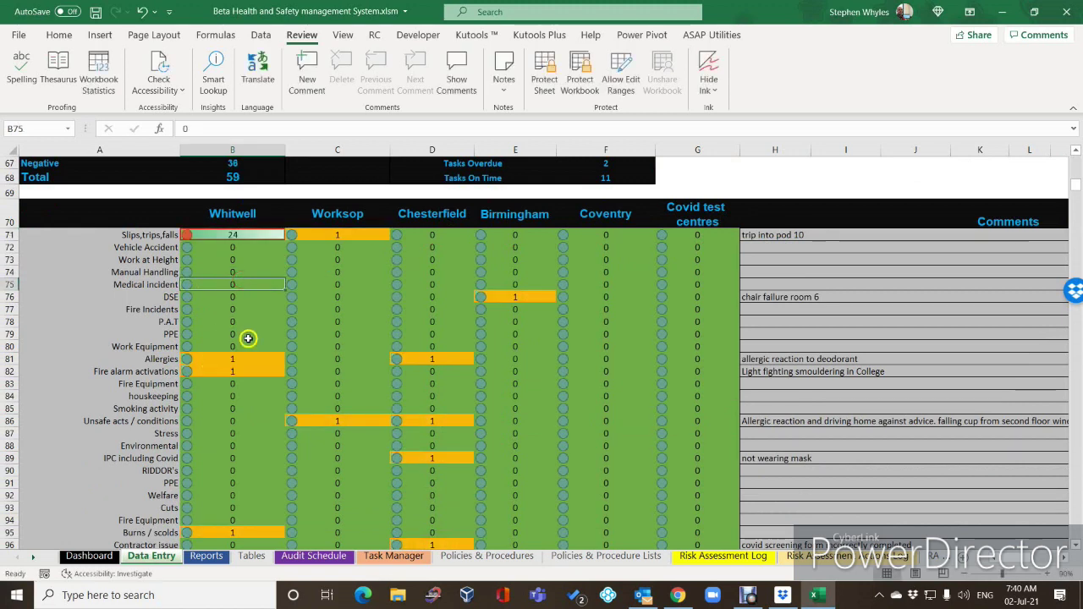
click(89, 557)
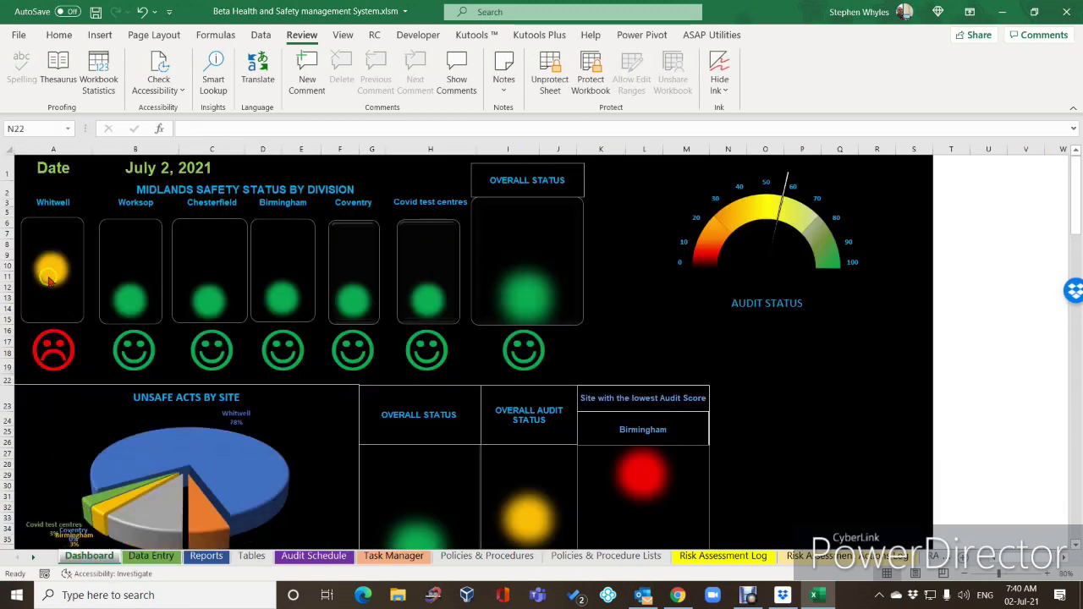
- Enter 28 slips, trips and falls for Birmingham in E71 and check its Dashboard status
mouse_move(49, 281)
click(152, 555)
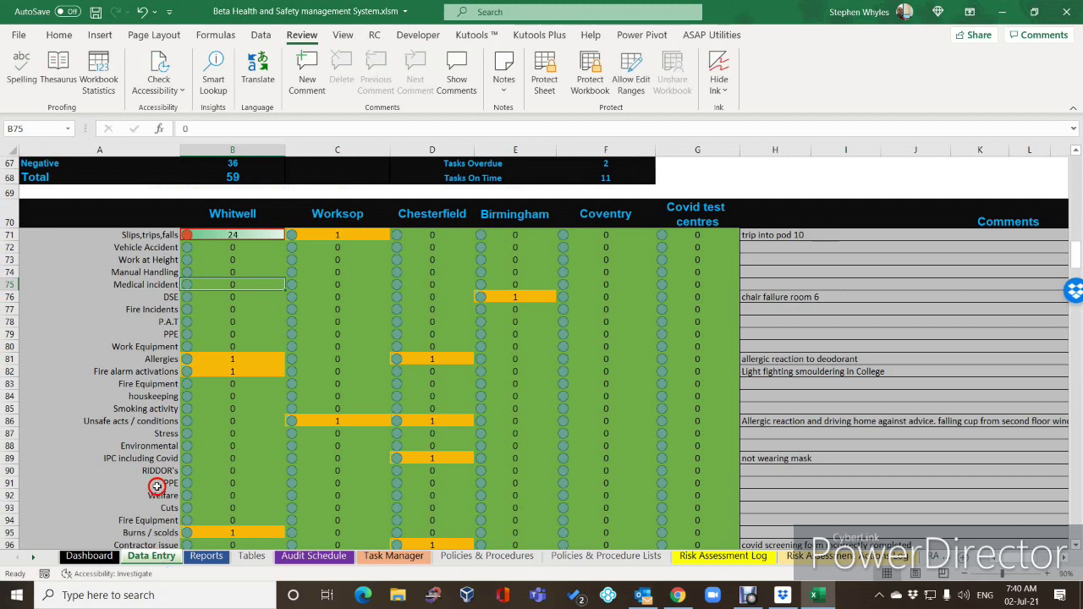
click(518, 237)
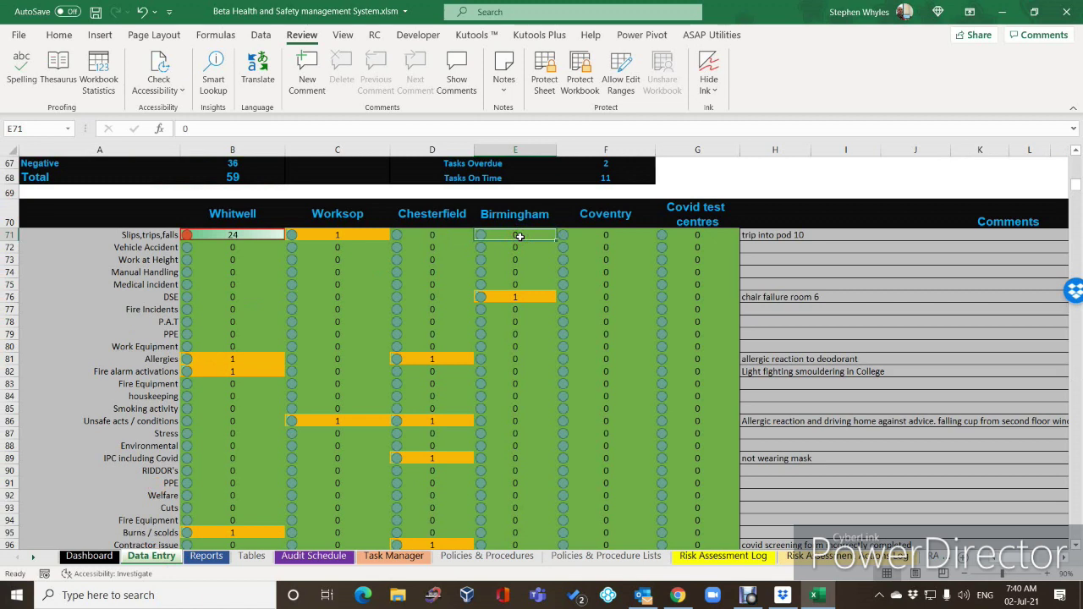
text(28)
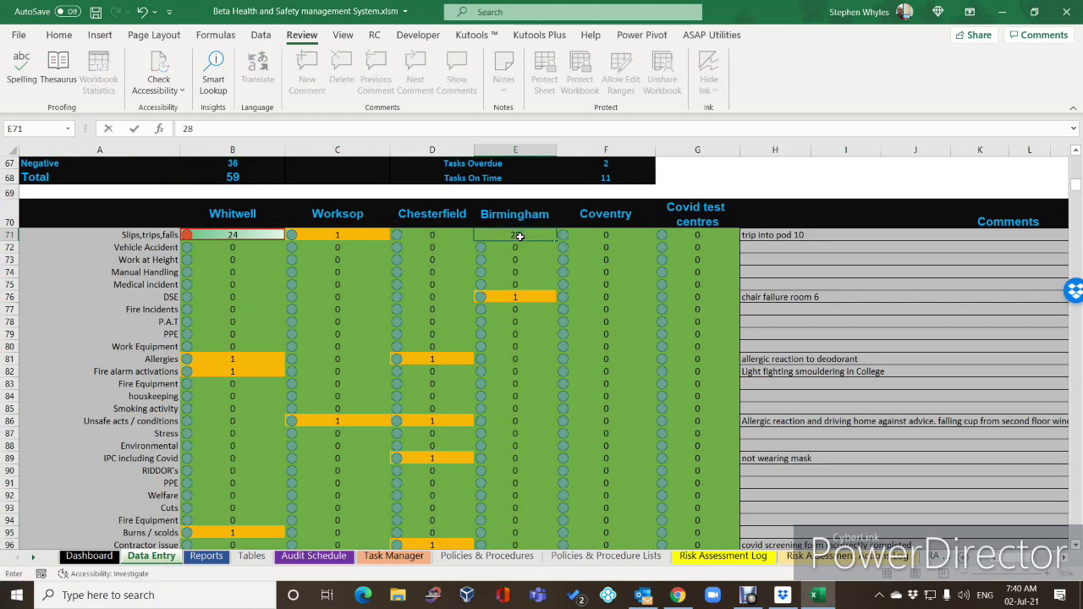
click(404, 283)
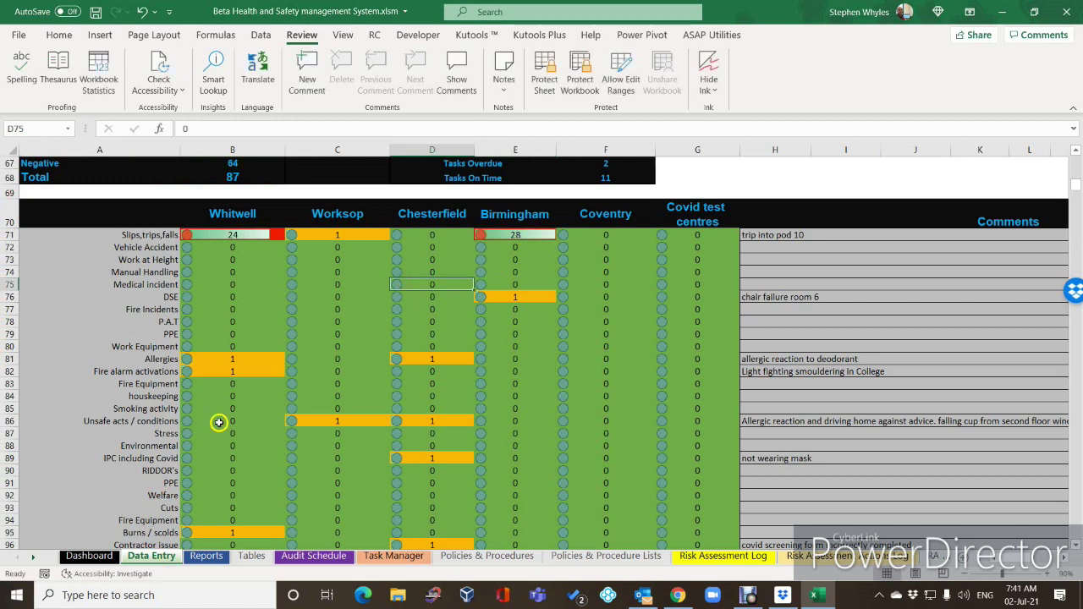
click(91, 557)
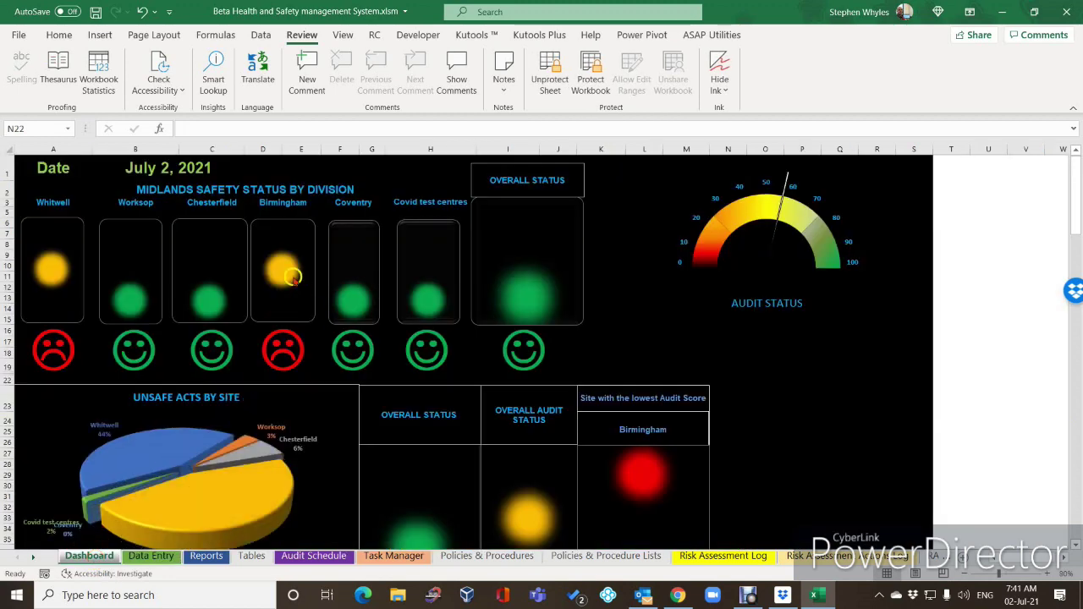
mouse_move(285, 273)
- Reset Whitwell's B71 and Birmingham's E71 counts to 0 and confirm the Dashboard is all green
click(144, 557)
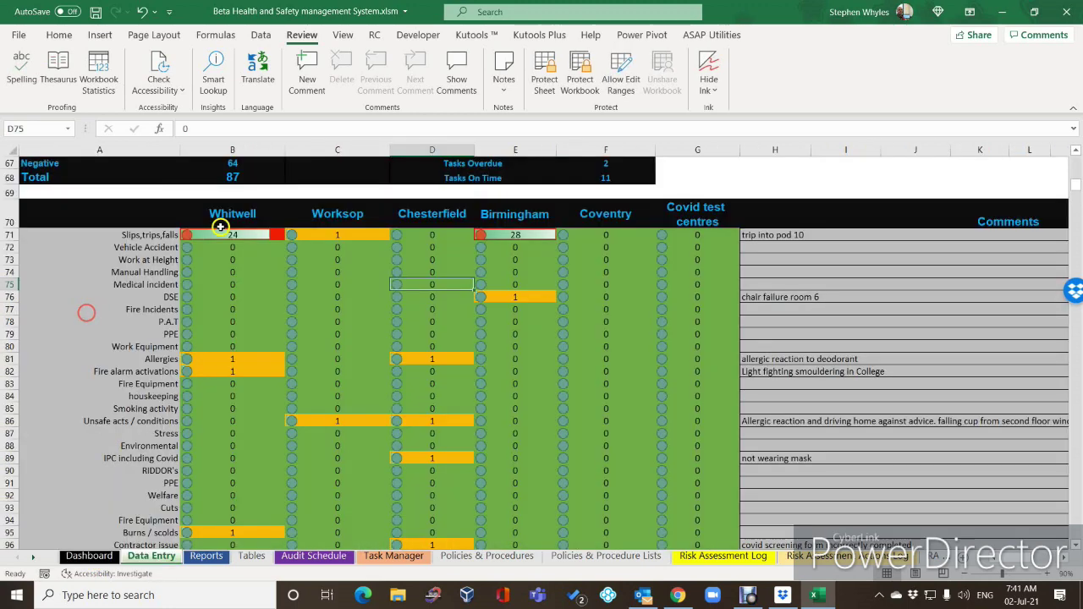
click(226, 235)
text(0)
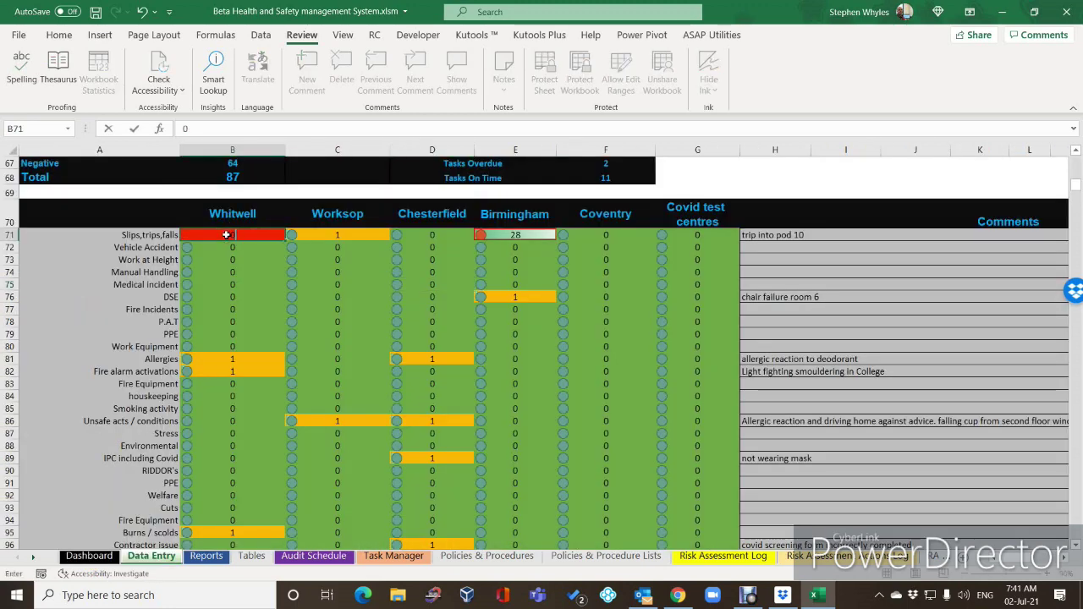
key(Tab)
click(511, 233)
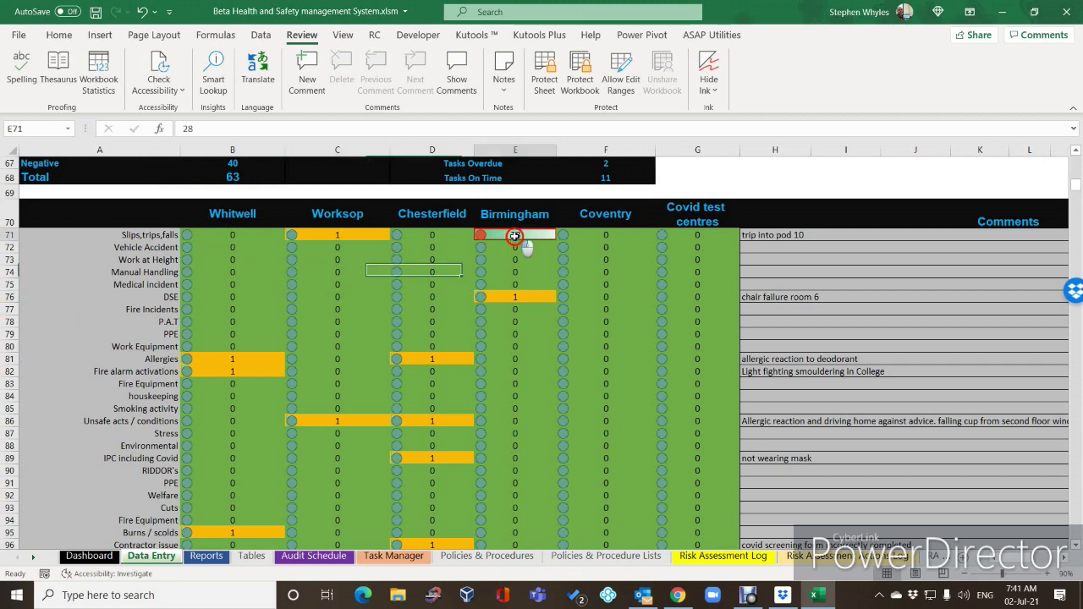
text(0)
click(411, 337)
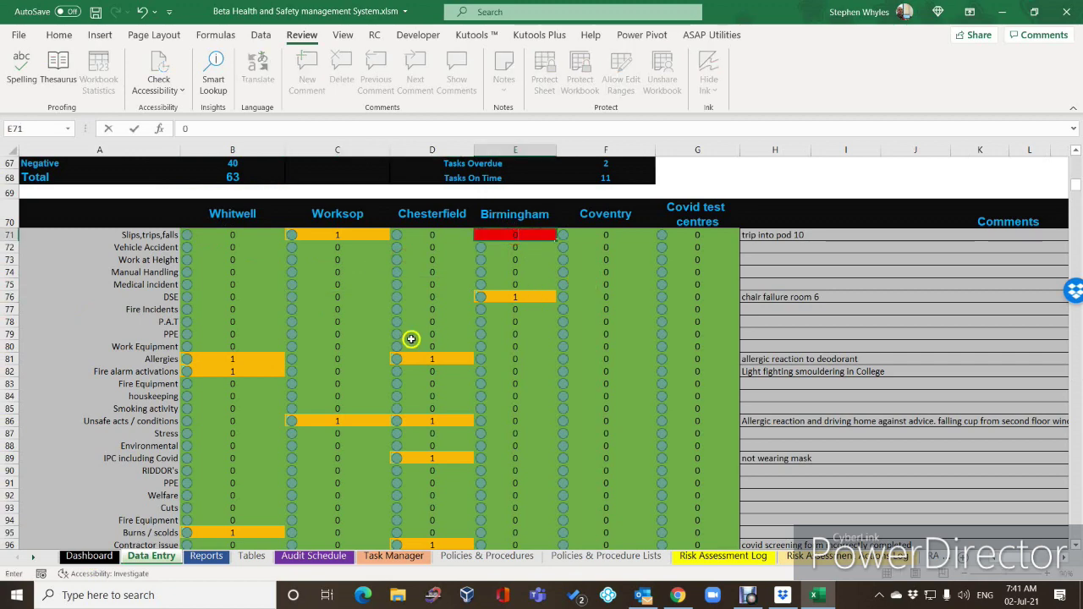
click(89, 555)
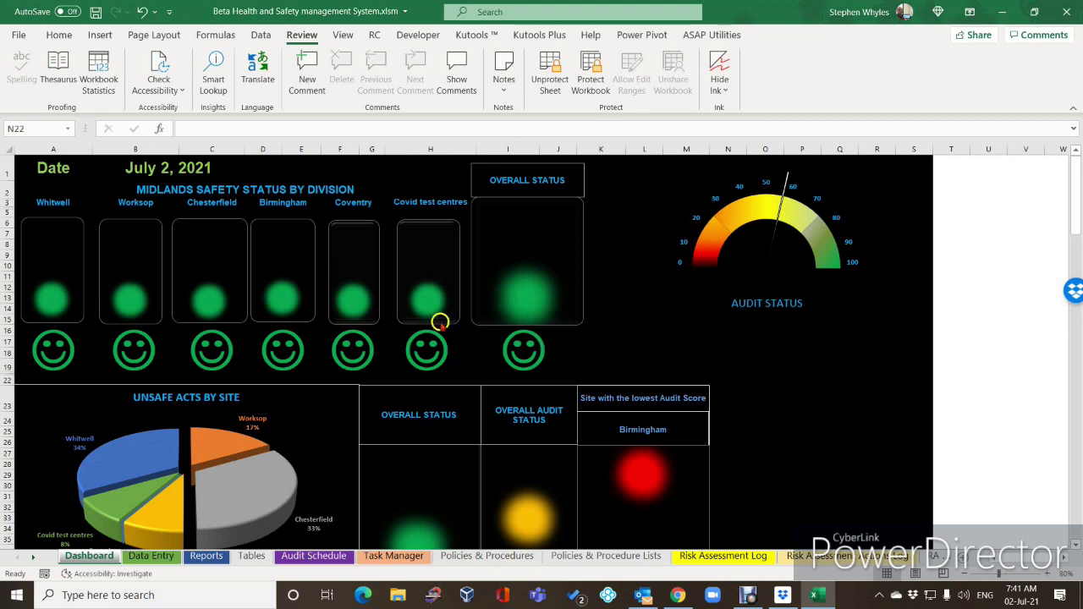
- Scroll through the lower Dashboard charts, then bring up the Reports sheet
scroll(515, 394, down, 6)
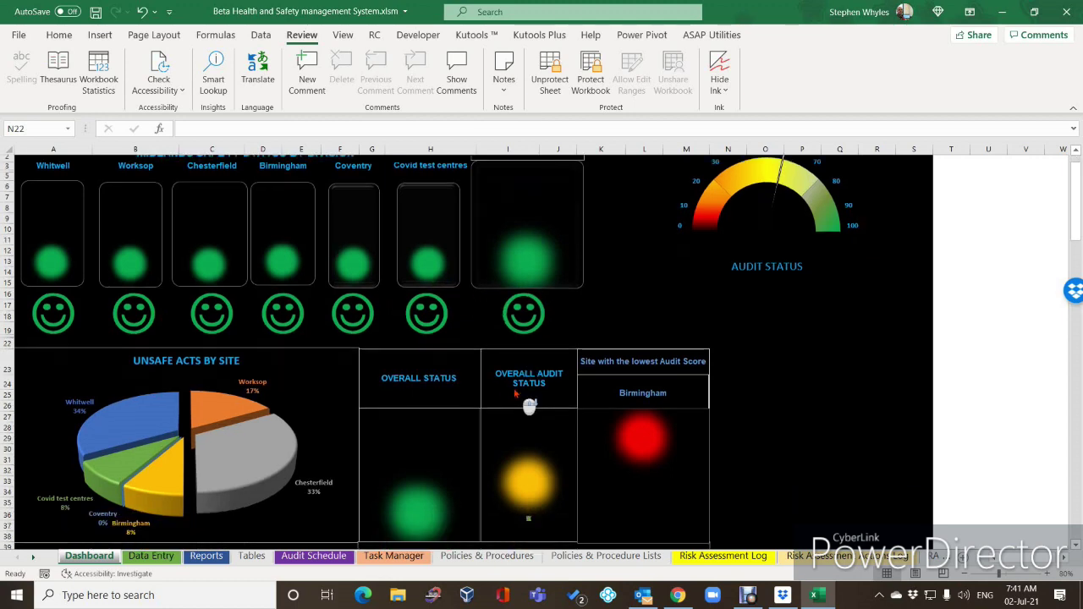
scroll(516, 398, down, 1)
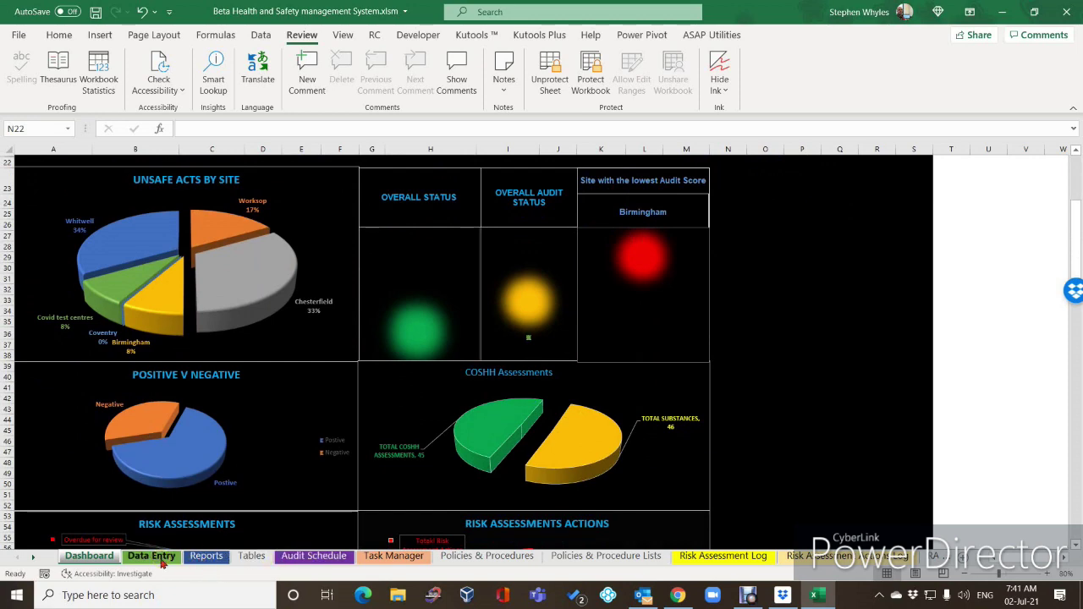
click(207, 556)
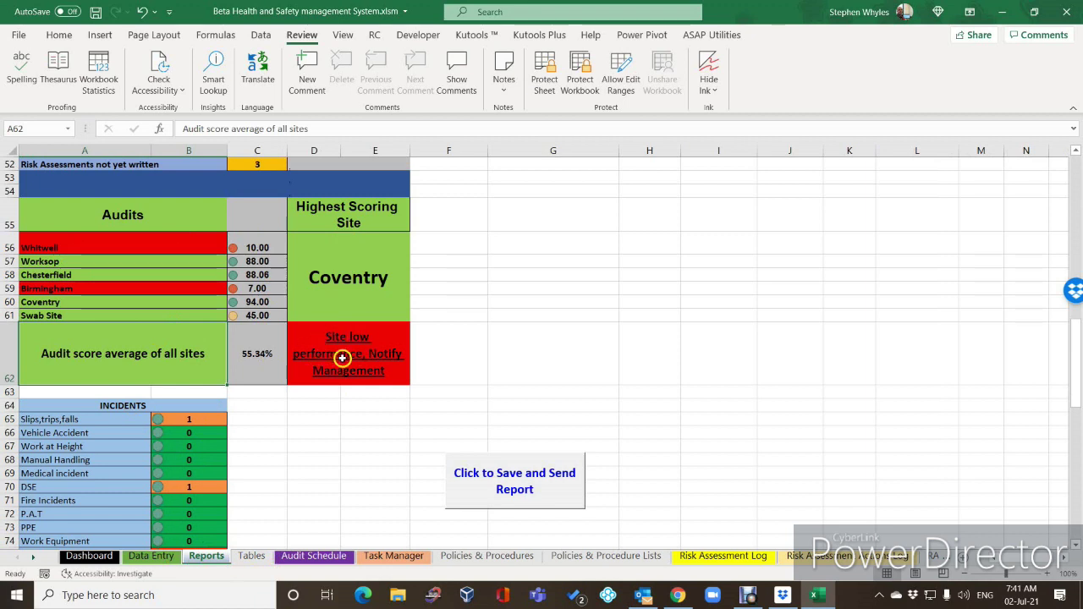
- Switch to Data Entry and select Whitwell's general audit score in cell B15
click(144, 561)
scroll(212, 362, up, 10)
scroll(212, 362, up, 14)
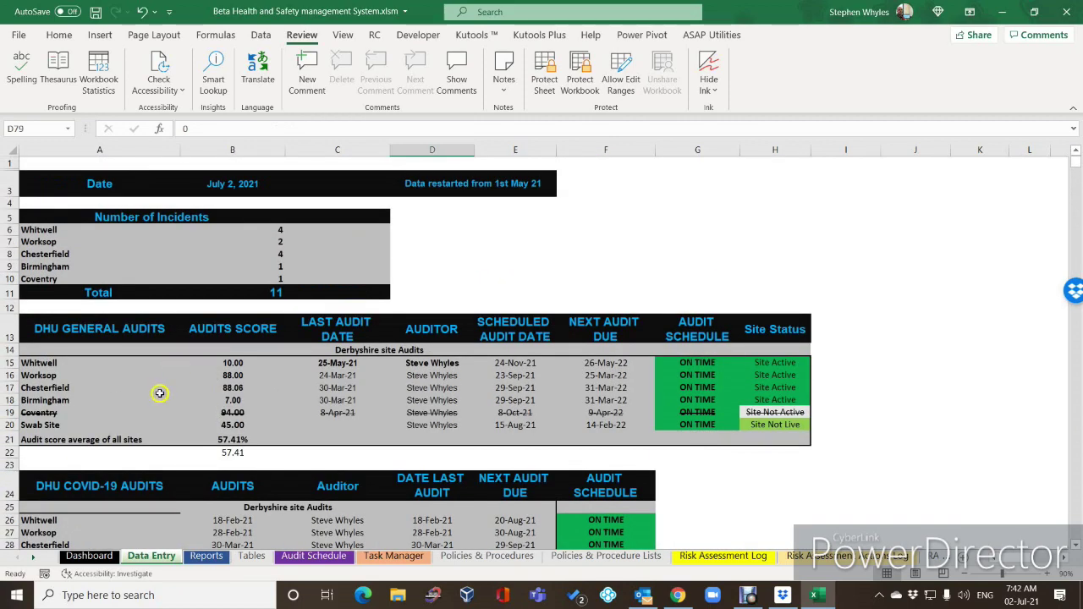
scroll(160, 392, down, 2)
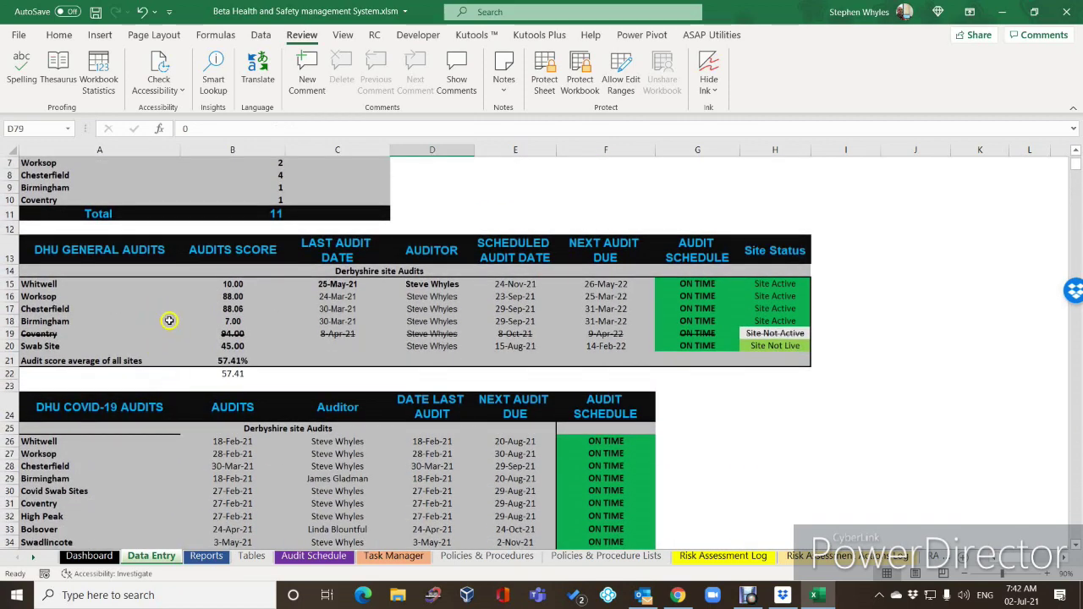
click(229, 285)
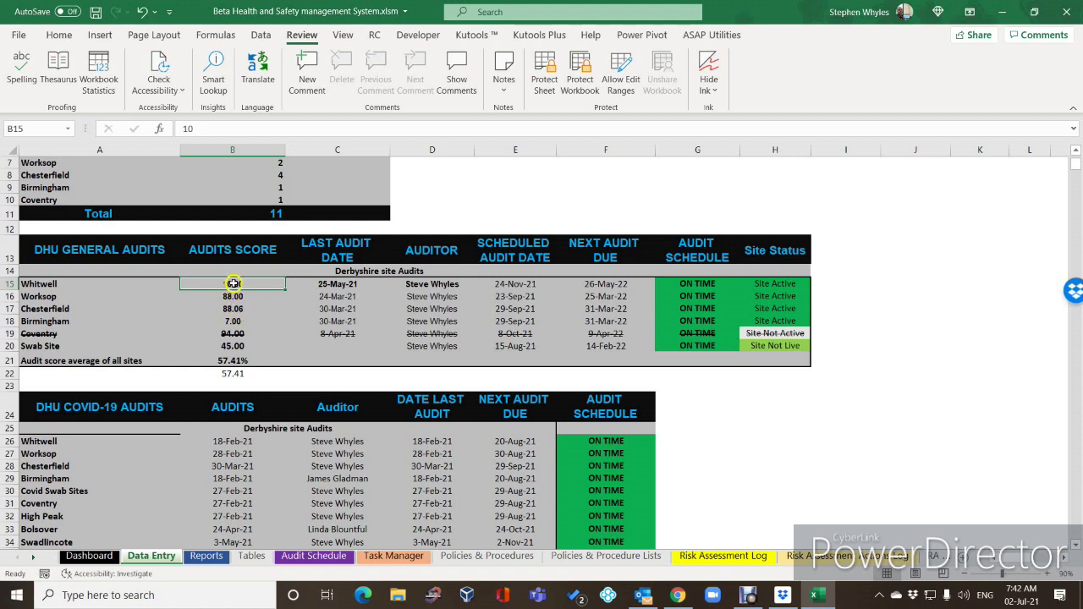
- Set Whitwell's audit score to 87 and Birmingham's in B18 to 78
text(87)
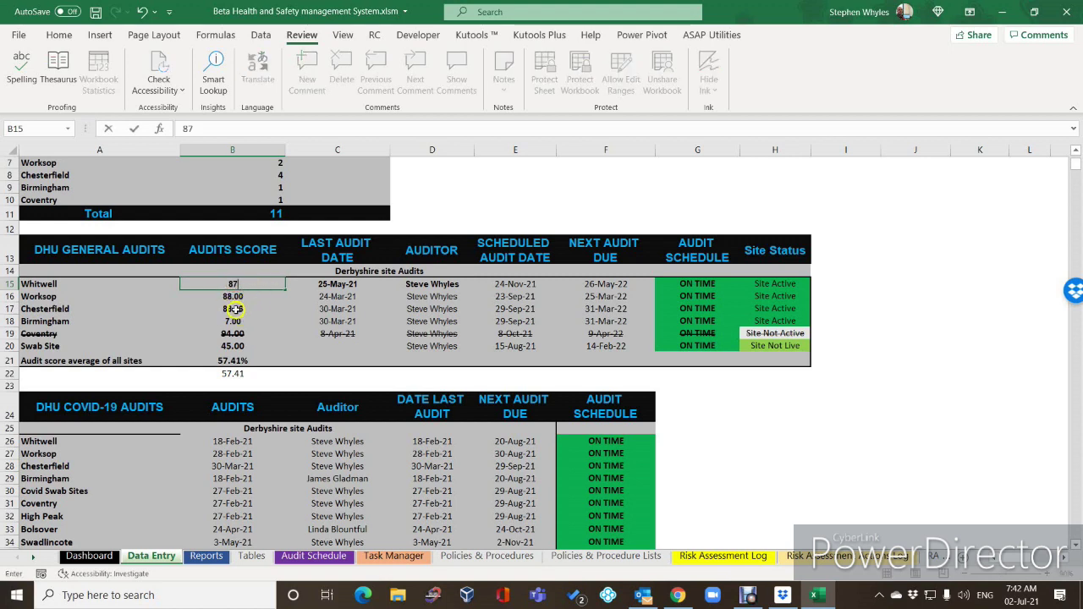
click(235, 308)
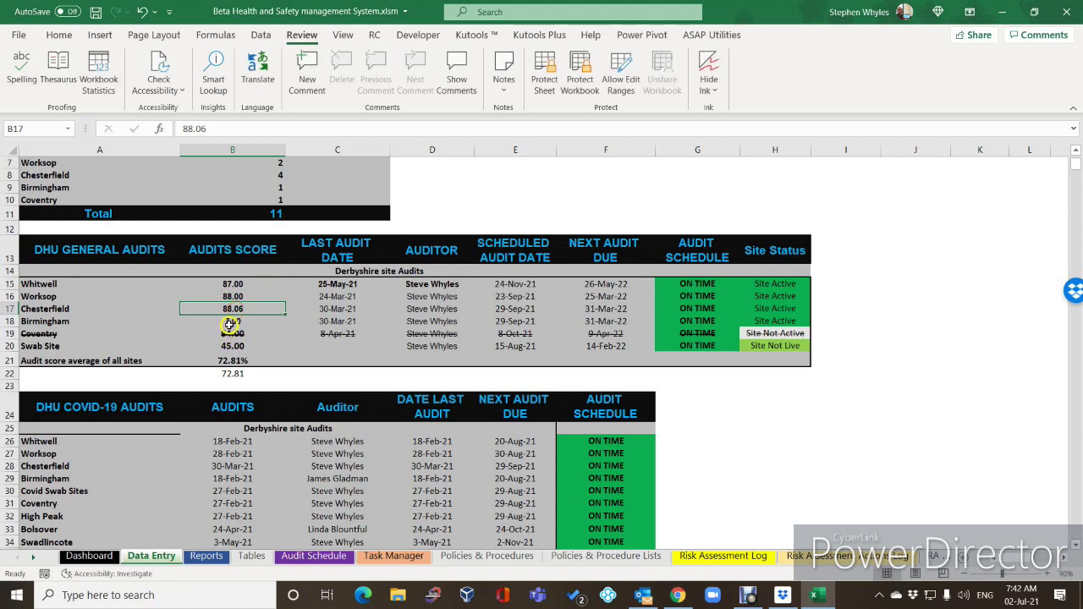
click(228, 325)
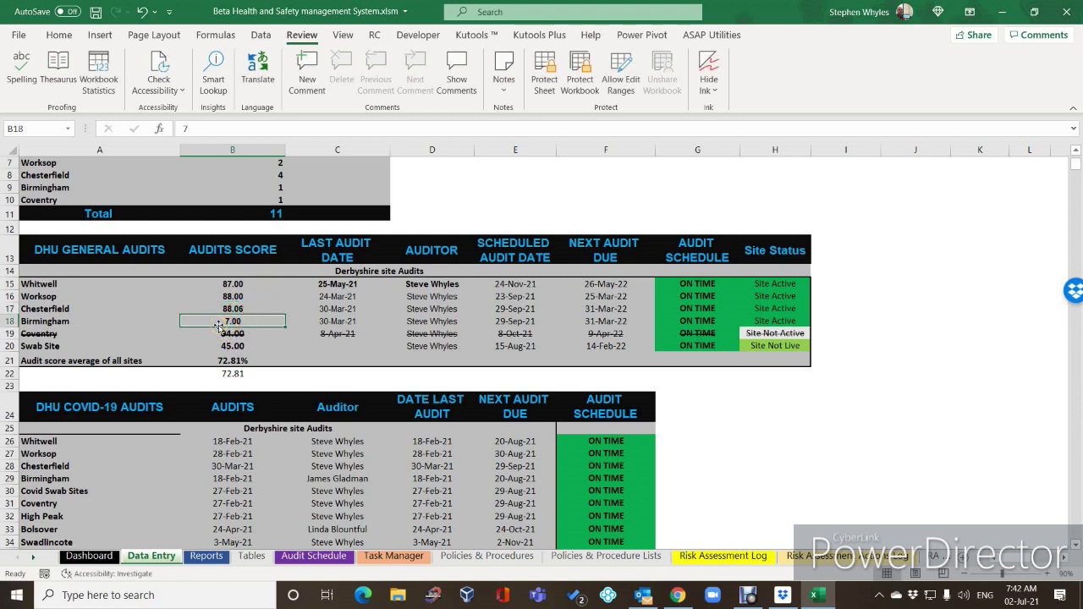
text(78)
click(234, 336)
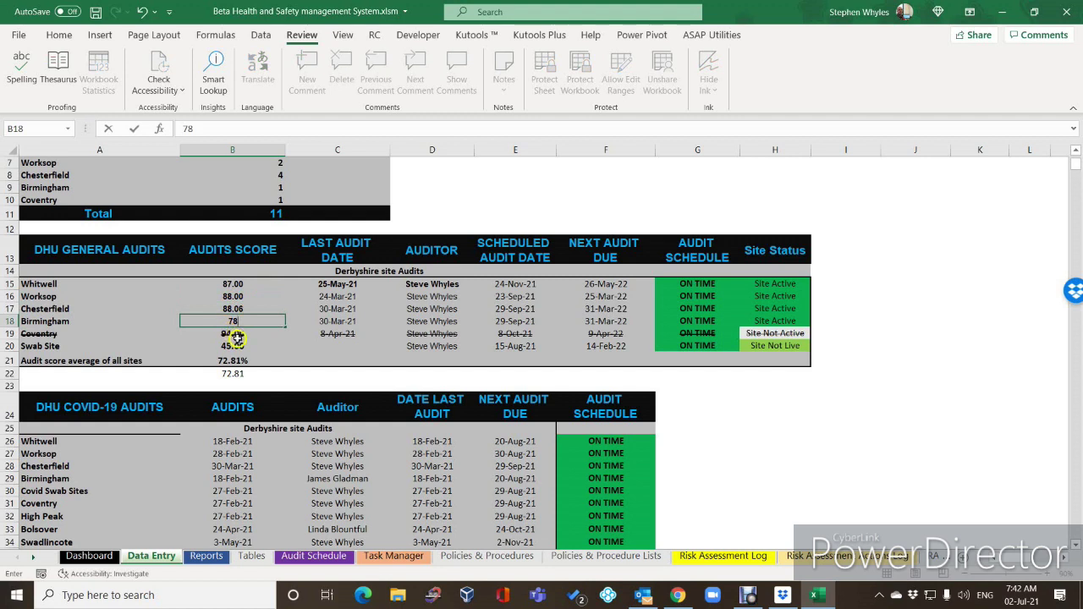
click(237, 347)
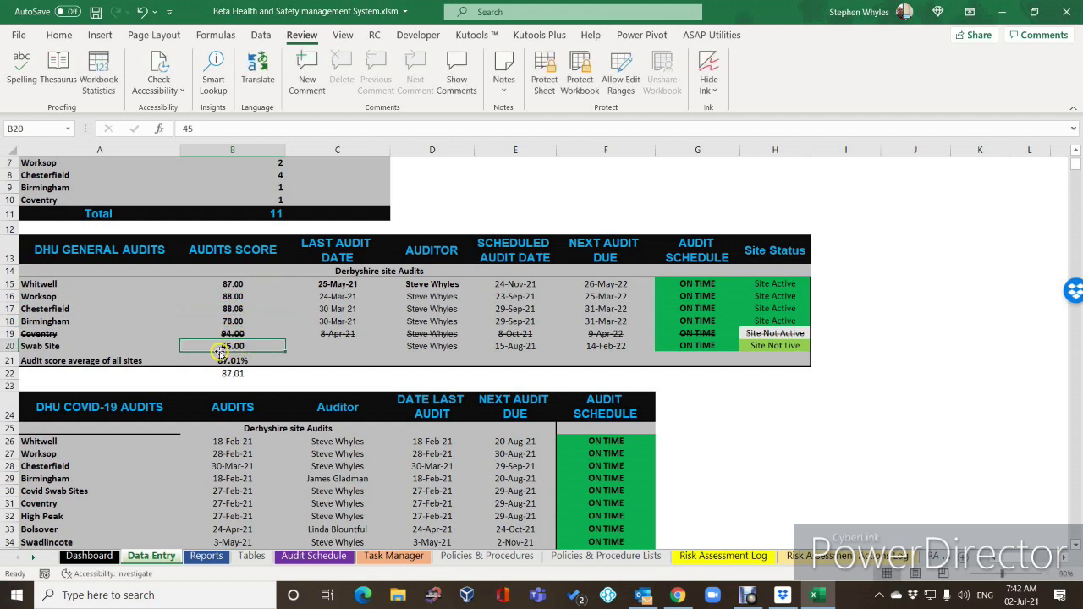
- Enter 98 as the Swab Site audit score and view the Dashboard
text(98)
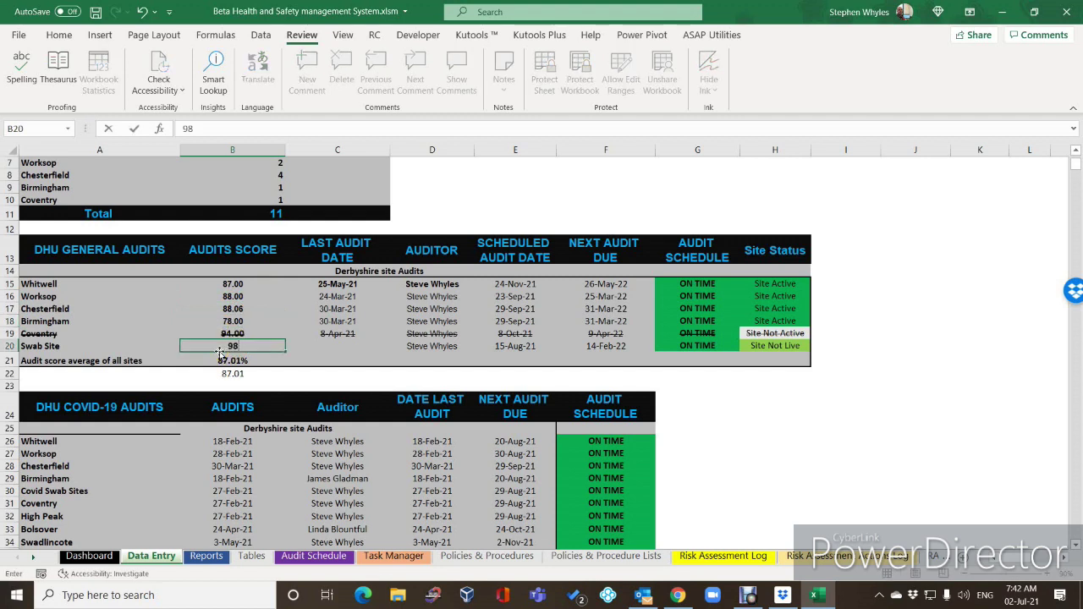
click(330, 315)
click(281, 311)
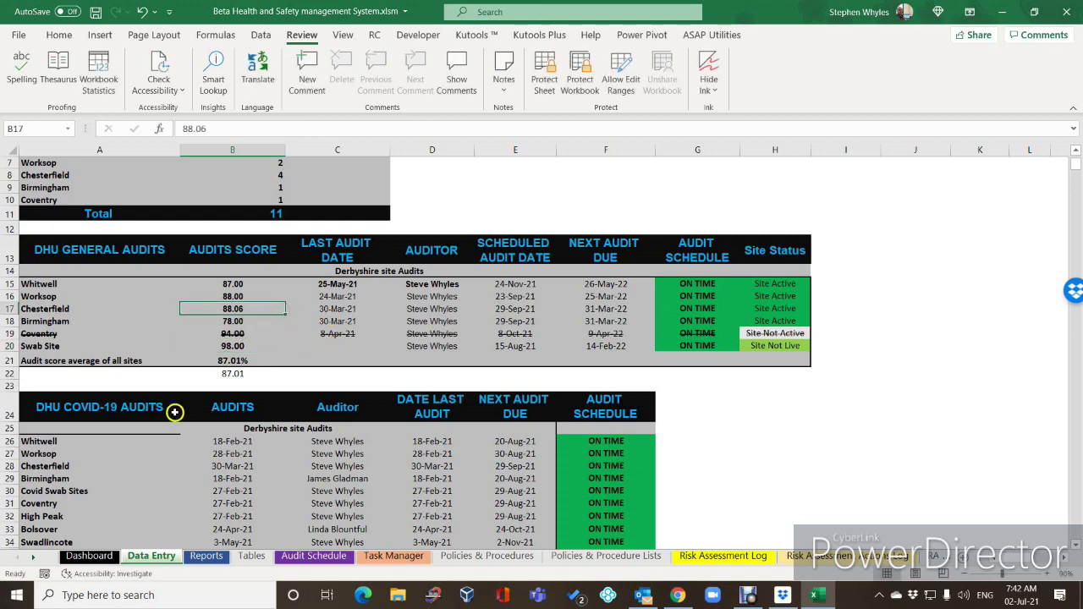
click(89, 555)
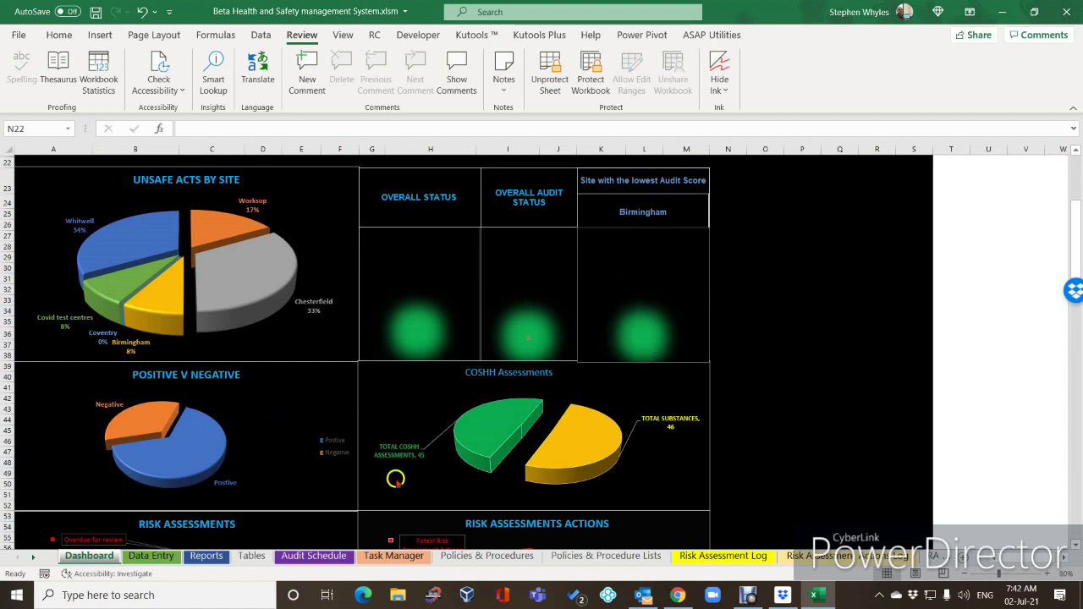
- On the Reports sheet, inspect Birmingham's audit row and the low-performance IF formula in D62
click(205, 555)
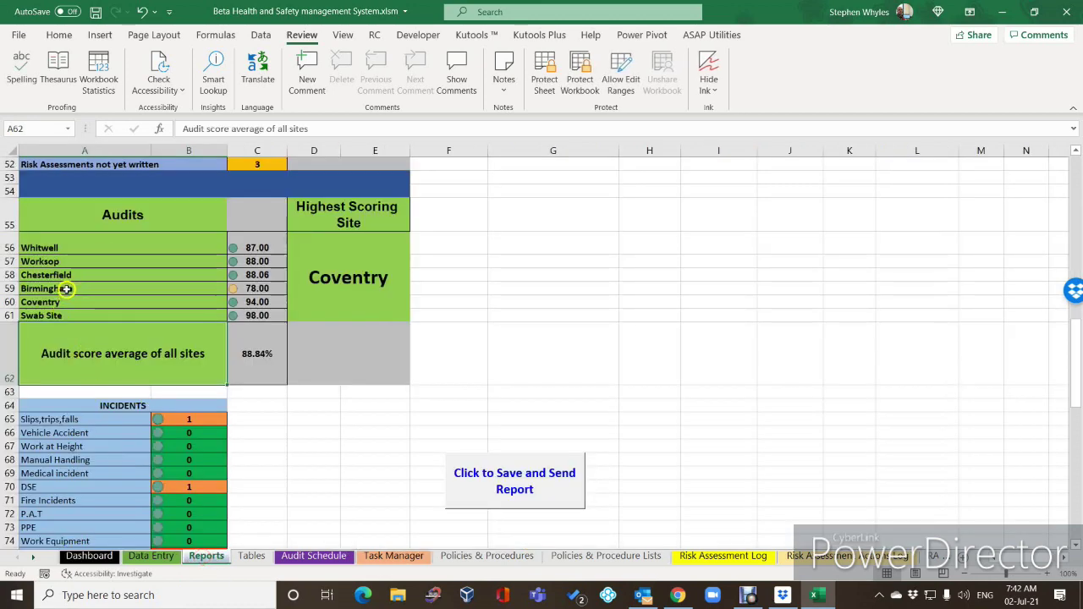
click(65, 288)
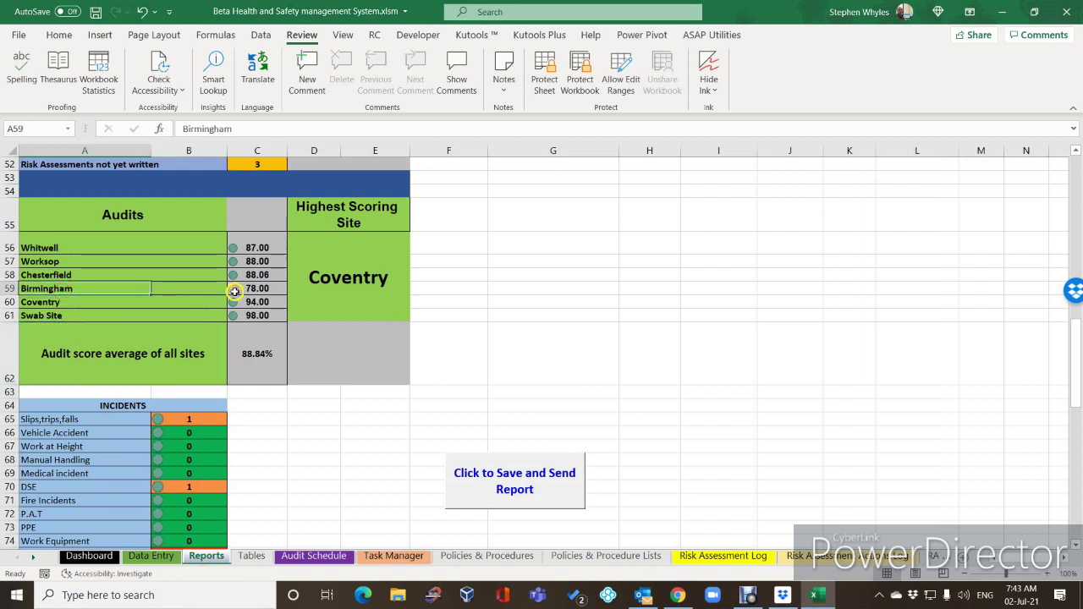
click(358, 340)
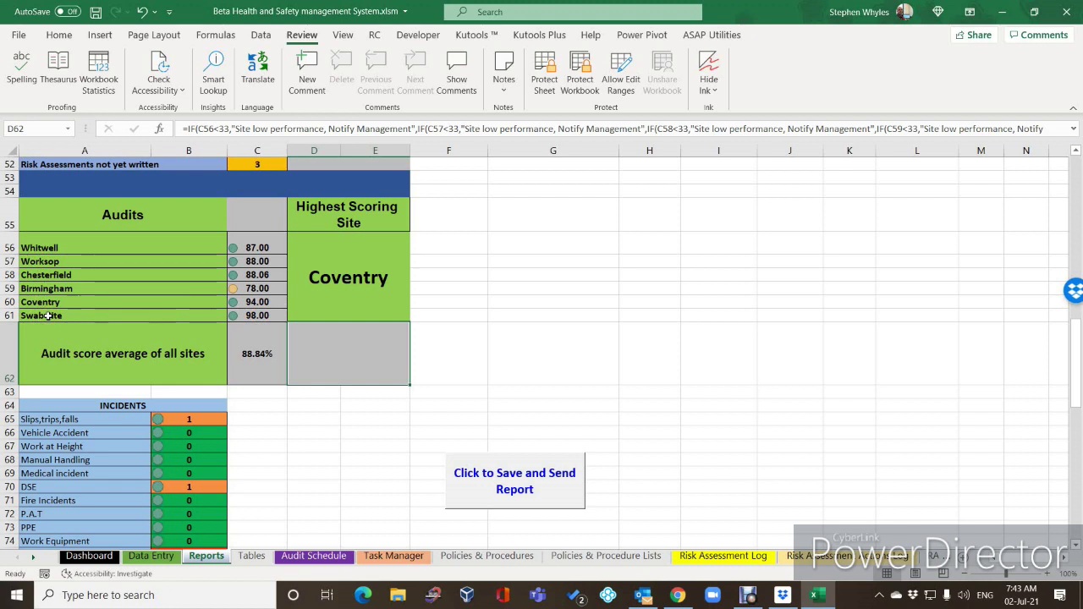
click(46, 315)
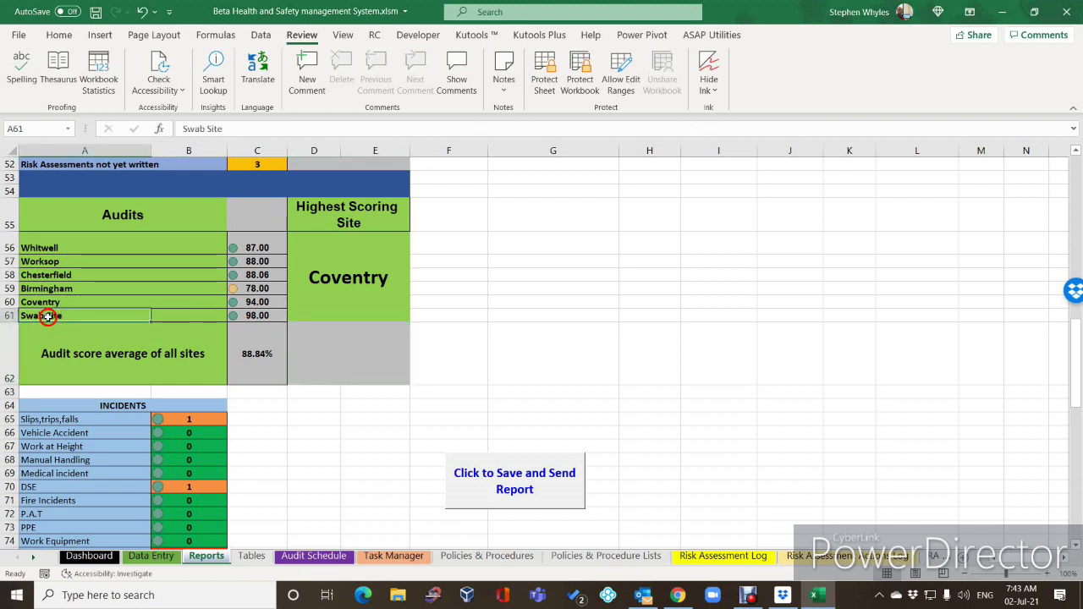
click(257, 316)
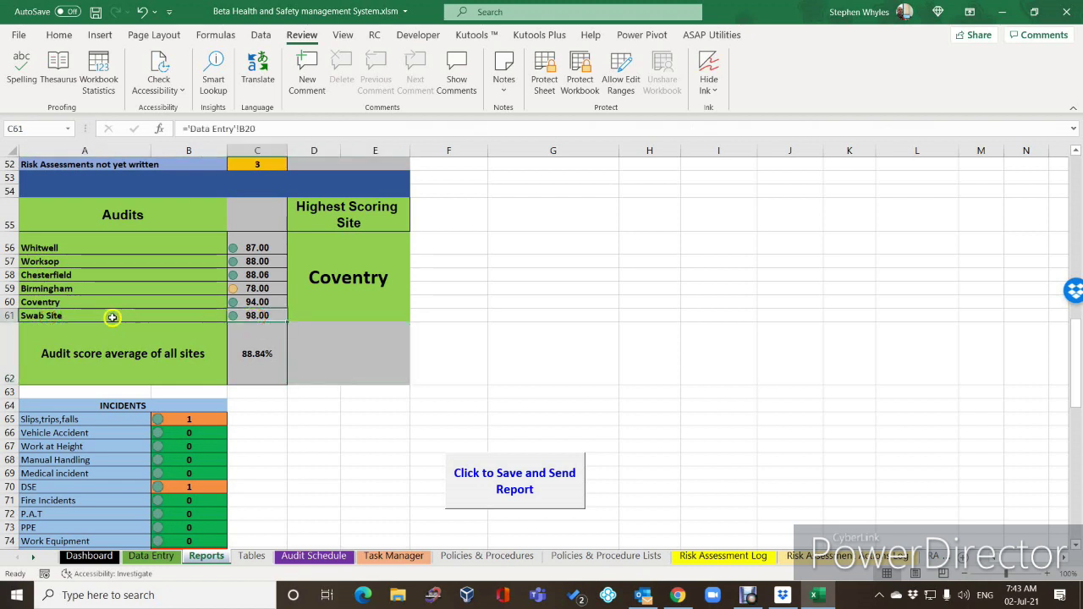
click(247, 302)
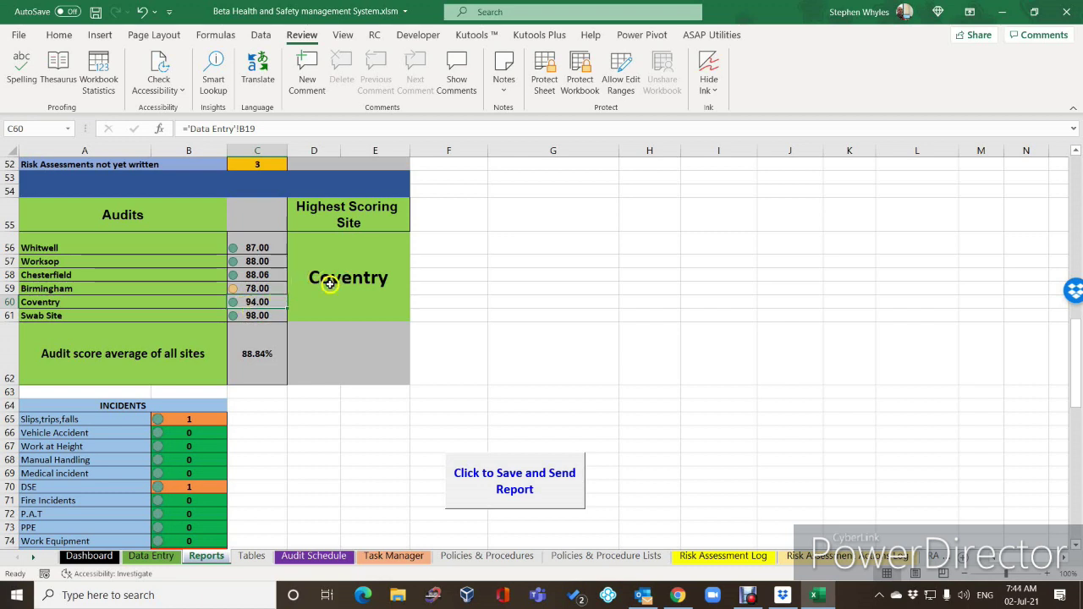
- Change Birmingham's audit score in B18 to 99 and check the result on Reports
click(155, 554)
scroll(150, 430, up, 2)
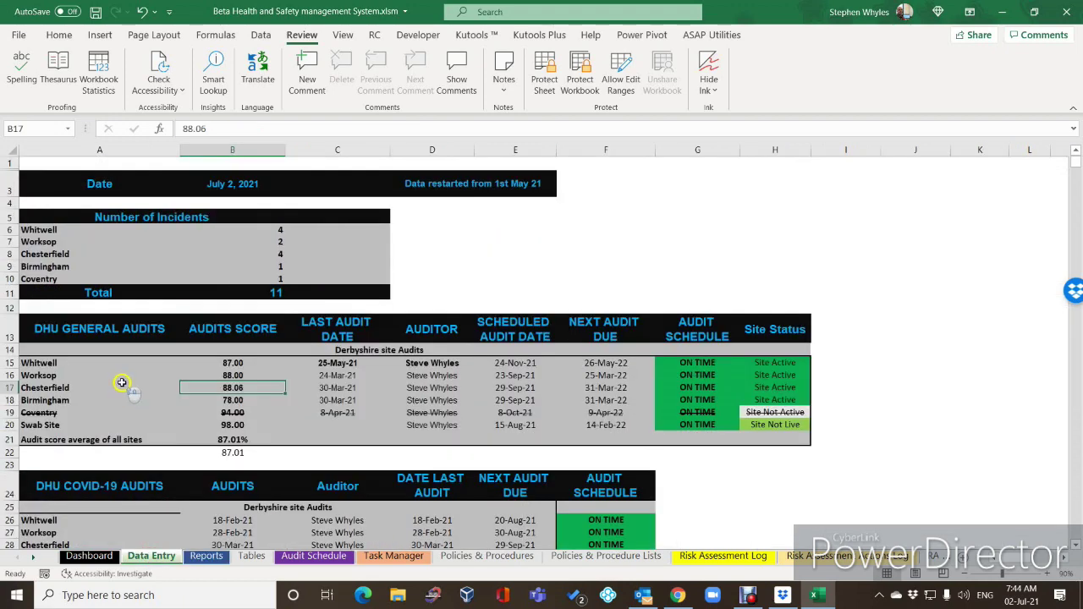
click(229, 415)
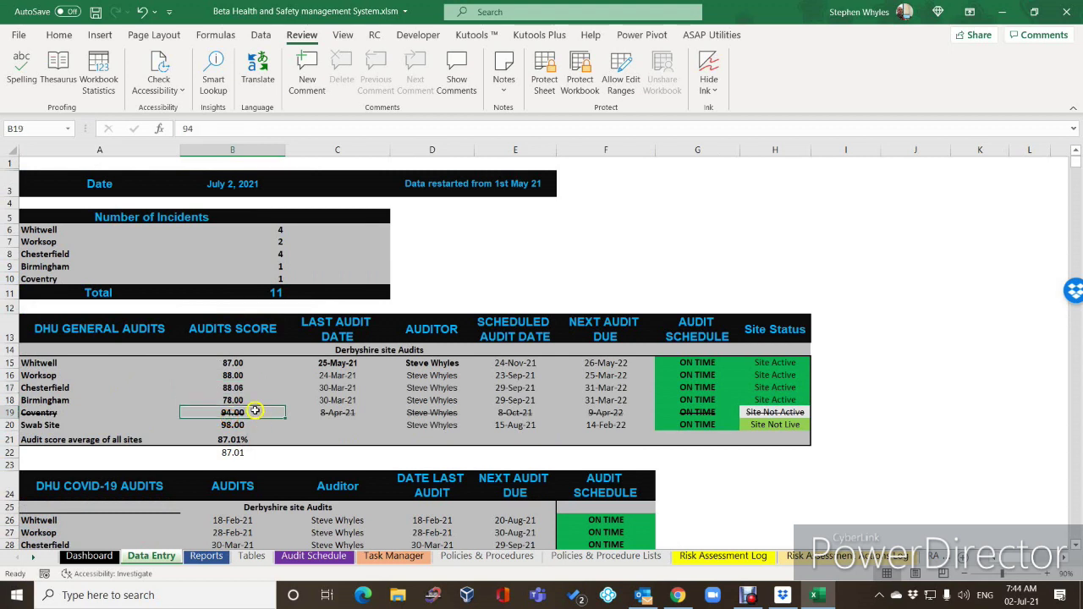
click(228, 400)
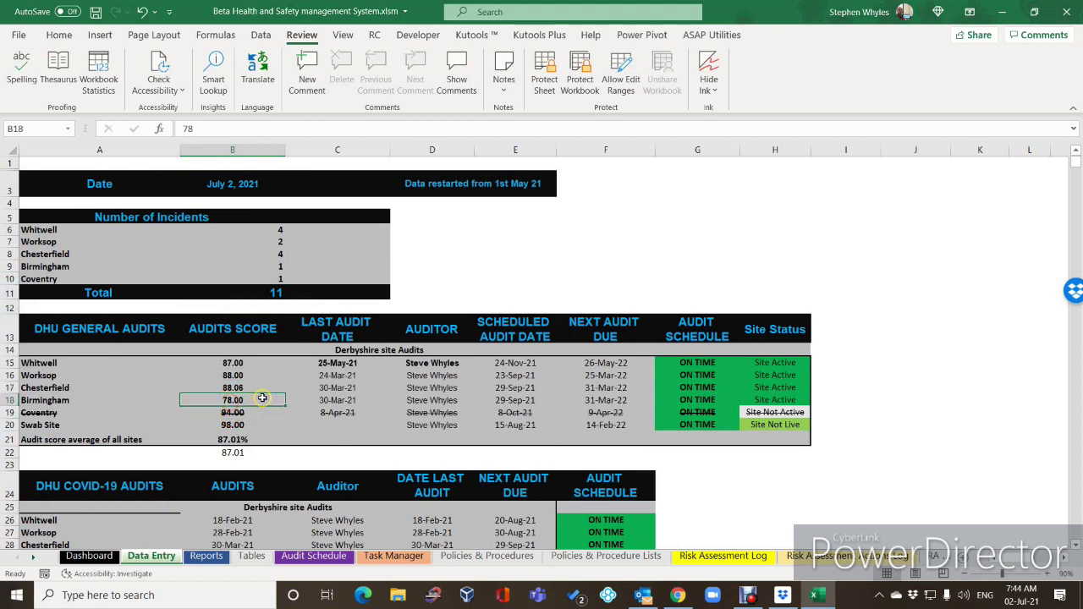
text(99)
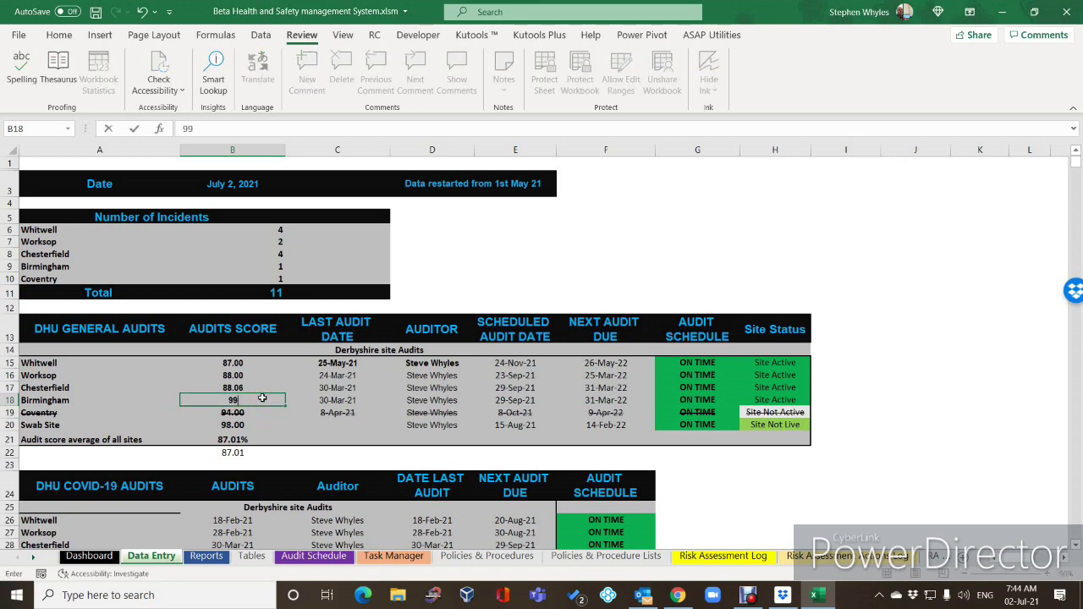
click(256, 374)
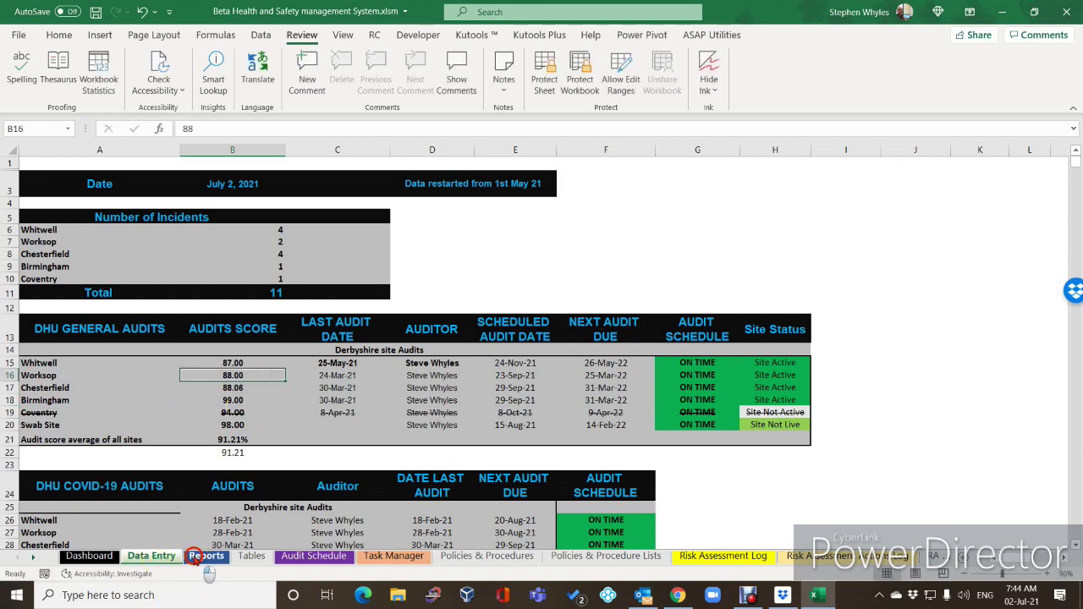
click(206, 556)
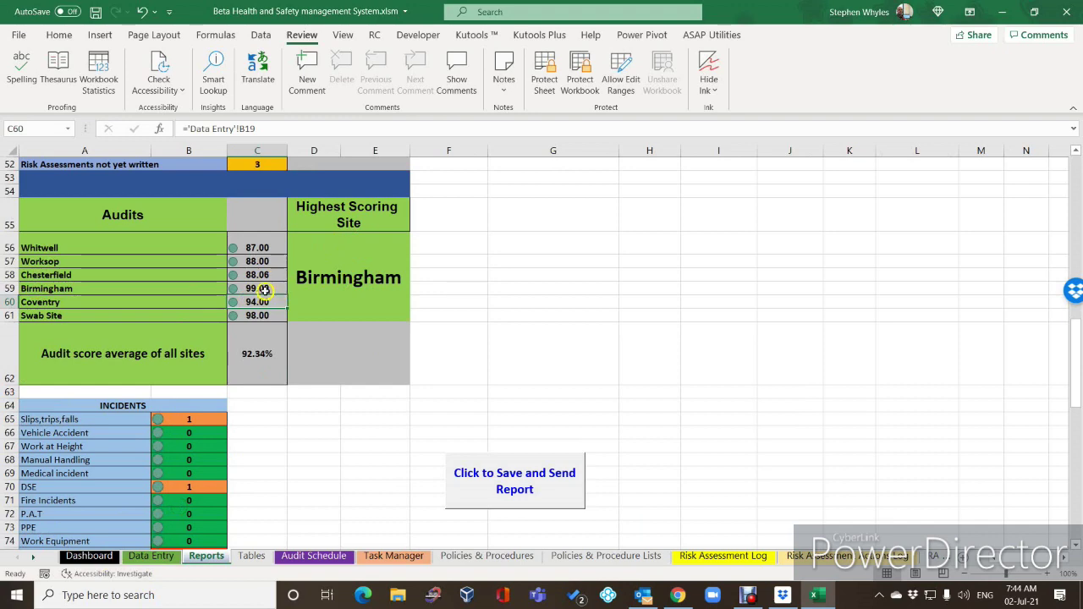
- Compare Dashboard and Reports, tracing the Swab Site score source, then return to the Dashboard
click(89, 556)
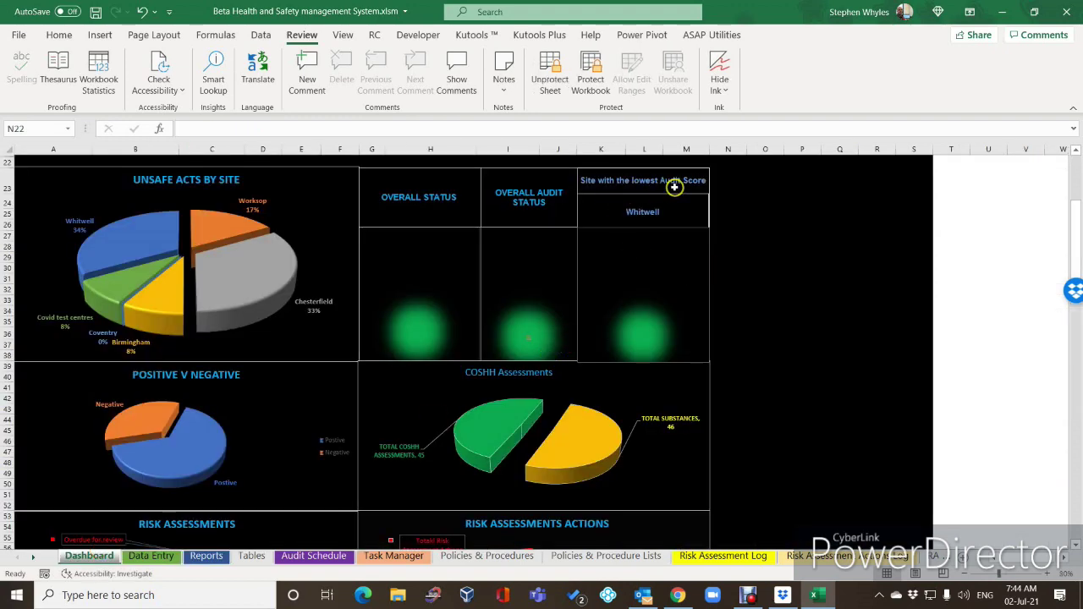
click(205, 555)
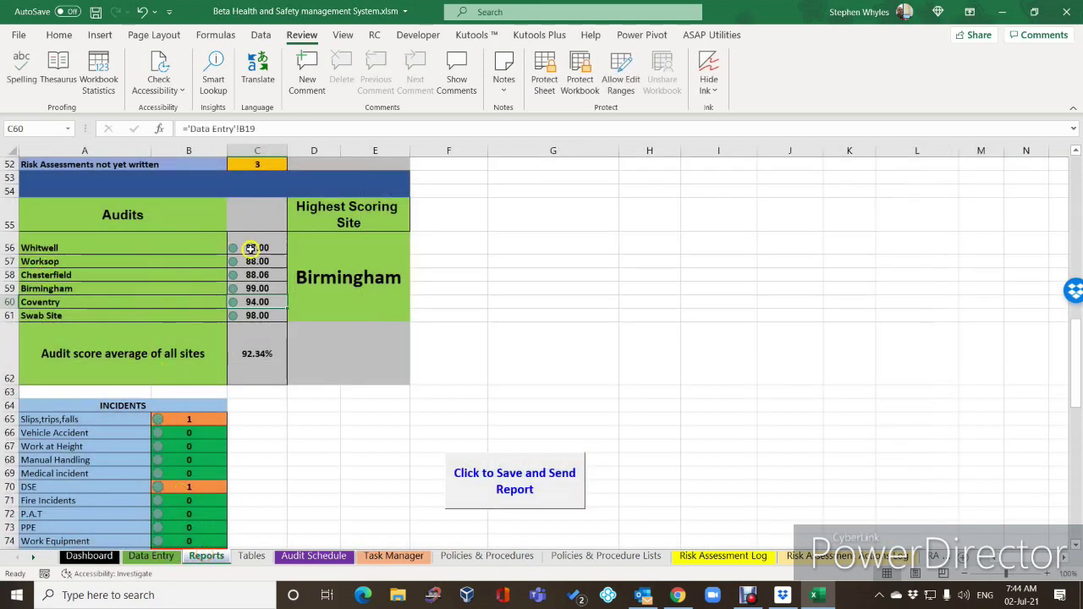
click(256, 316)
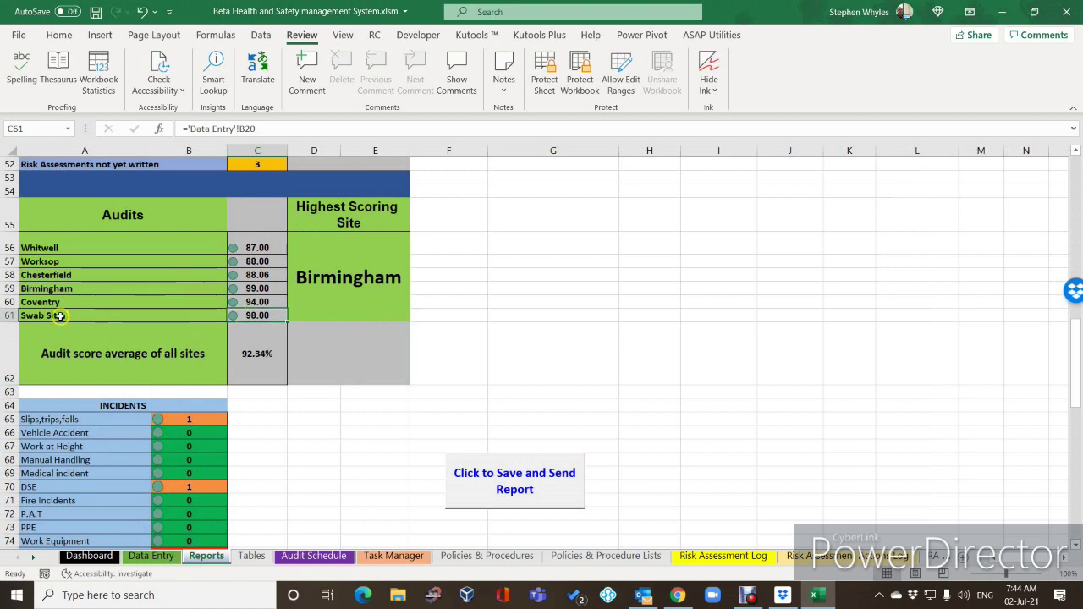
click(59, 315)
click(348, 441)
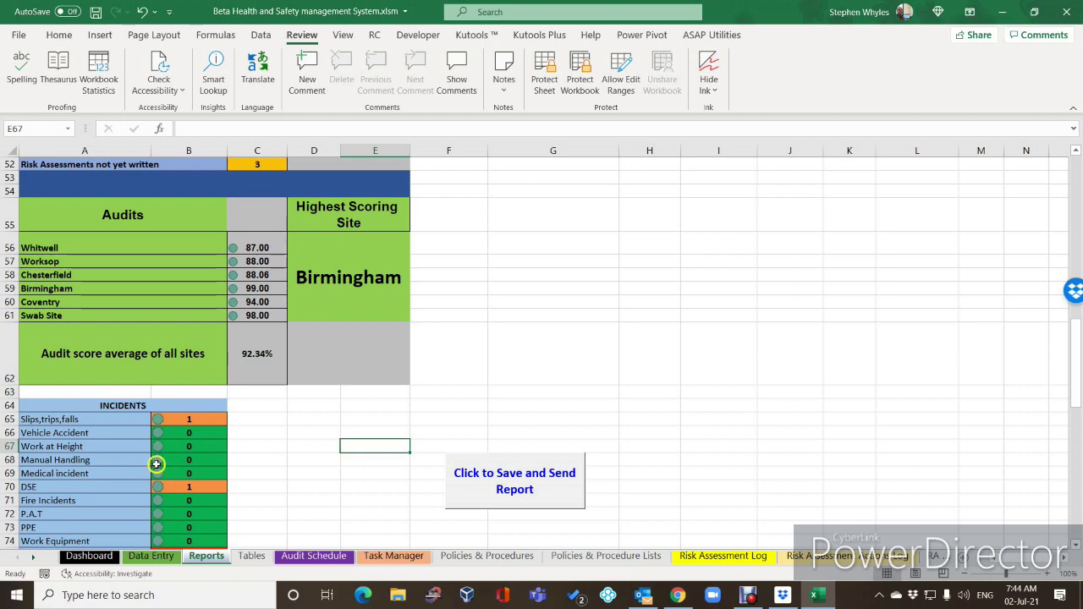
click(89, 556)
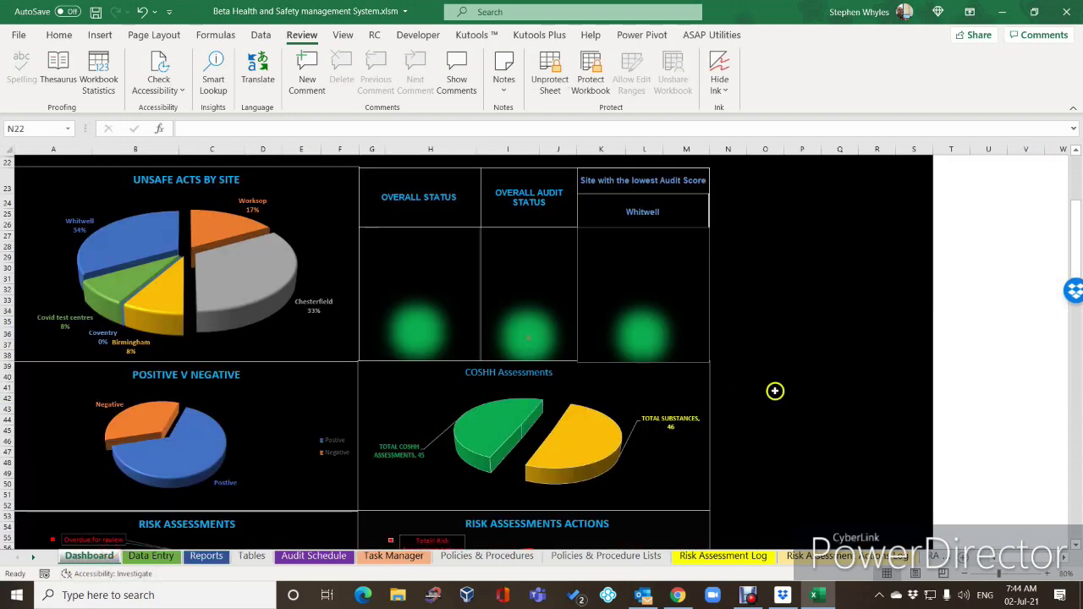
- Scroll through the all-green Dashboard charts up to row 1, then return to Data Entry
scroll(765, 391, down, 5)
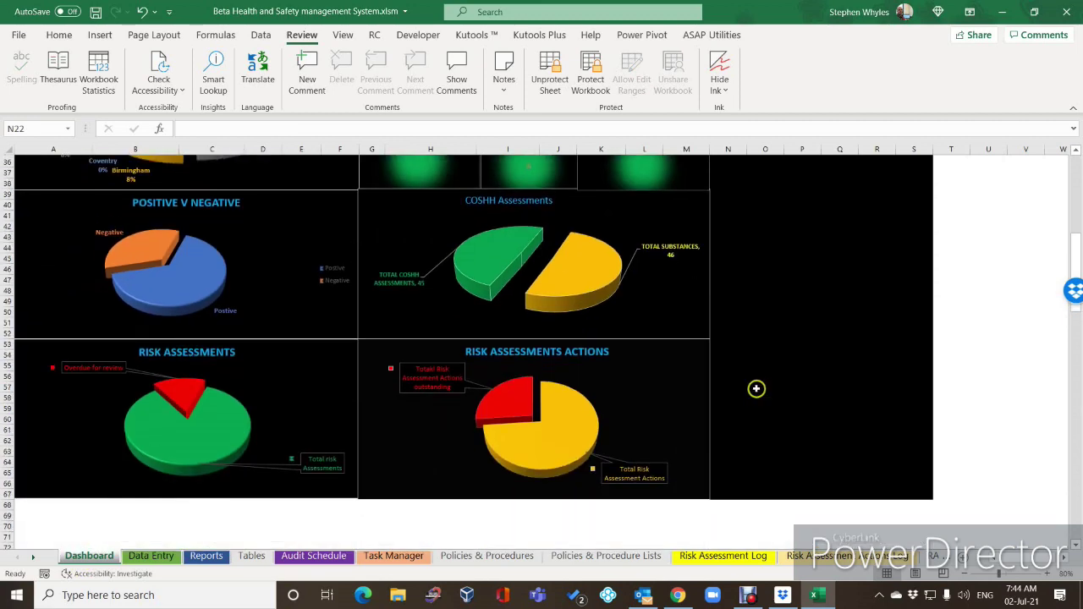
scroll(760, 390, up, 3)
scroll(755, 389, up, 4)
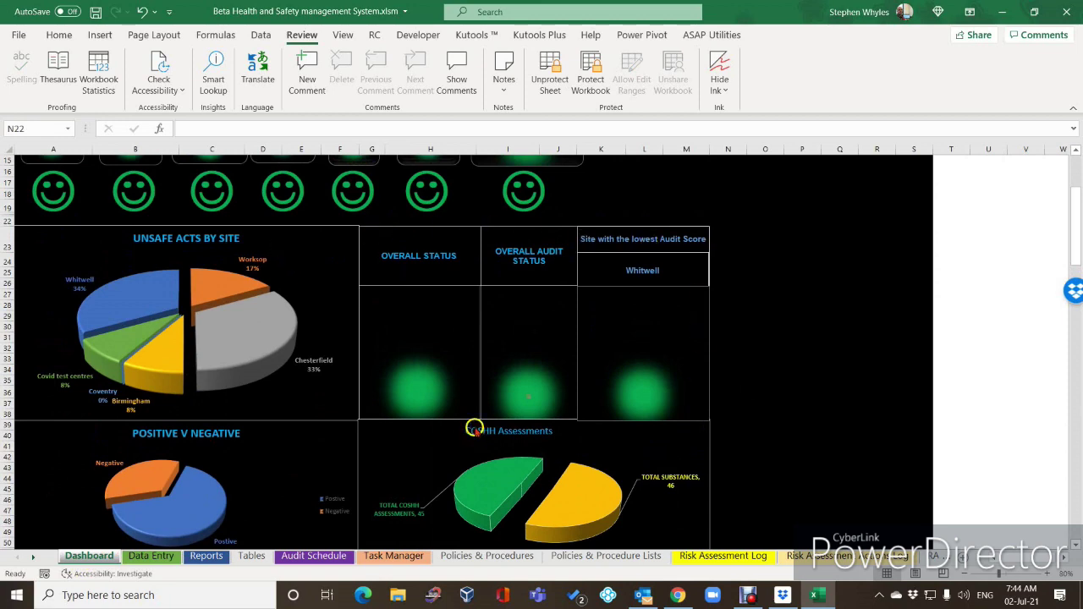
scroll(479, 436, down, 3)
scroll(446, 411, down, 2)
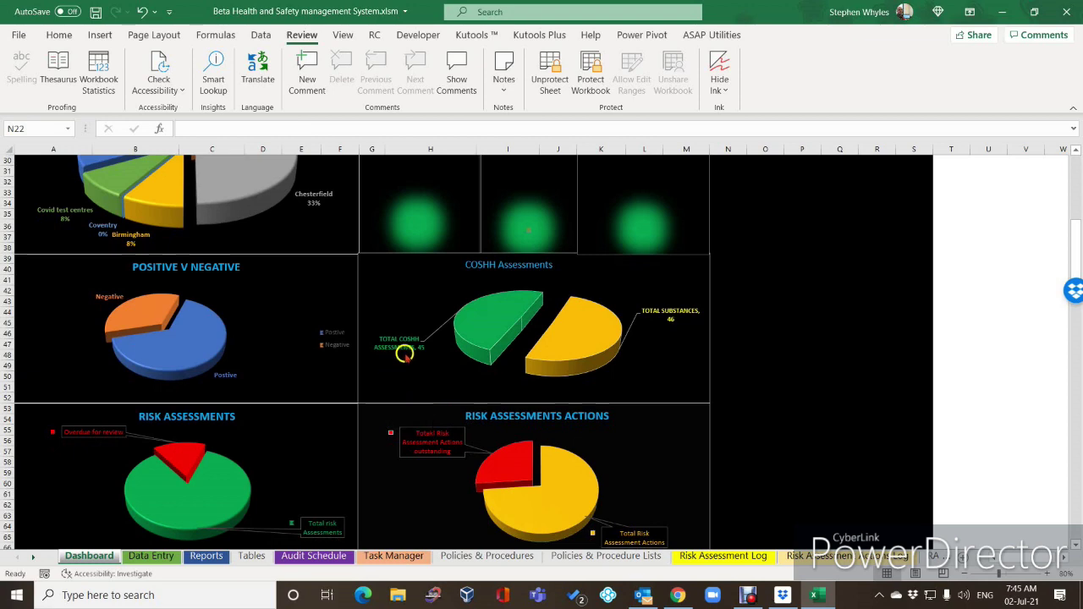
scroll(474, 339, up, 6)
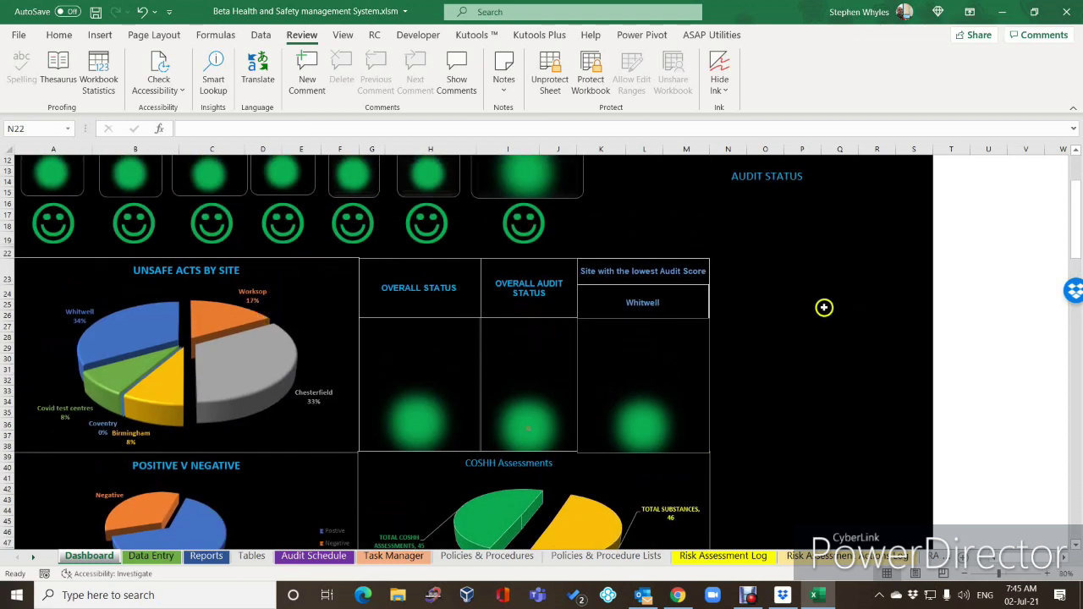
scroll(821, 309, up, 3)
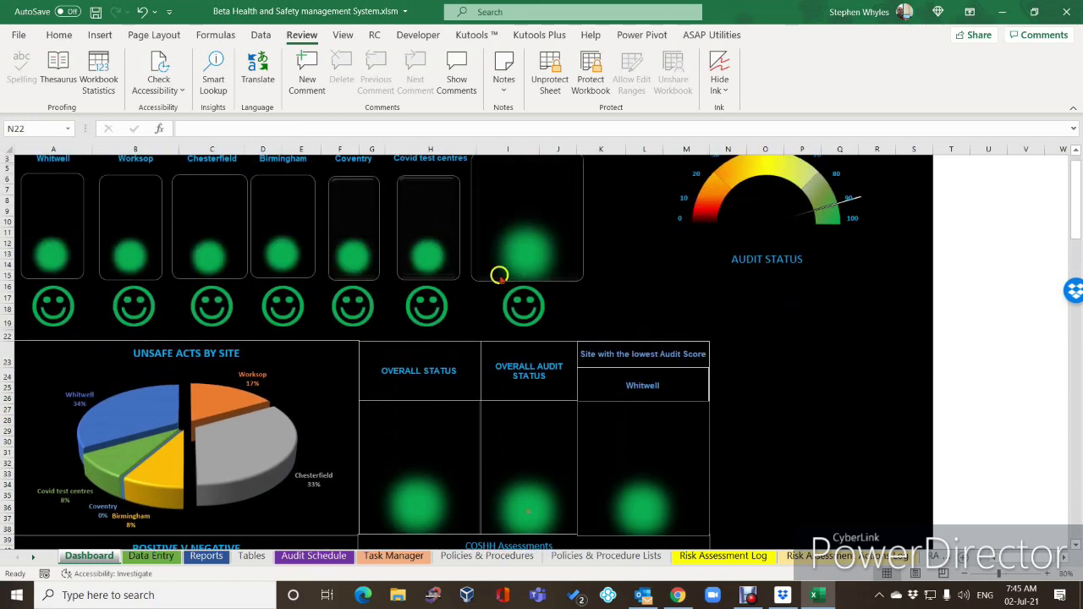
scroll(719, 287, up, 1)
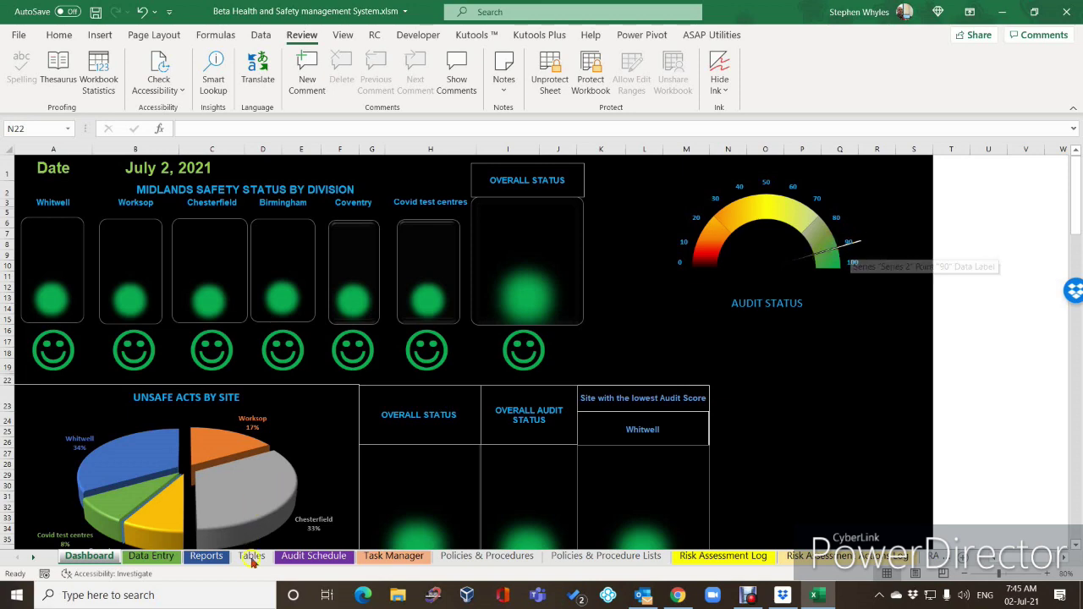
click(152, 556)
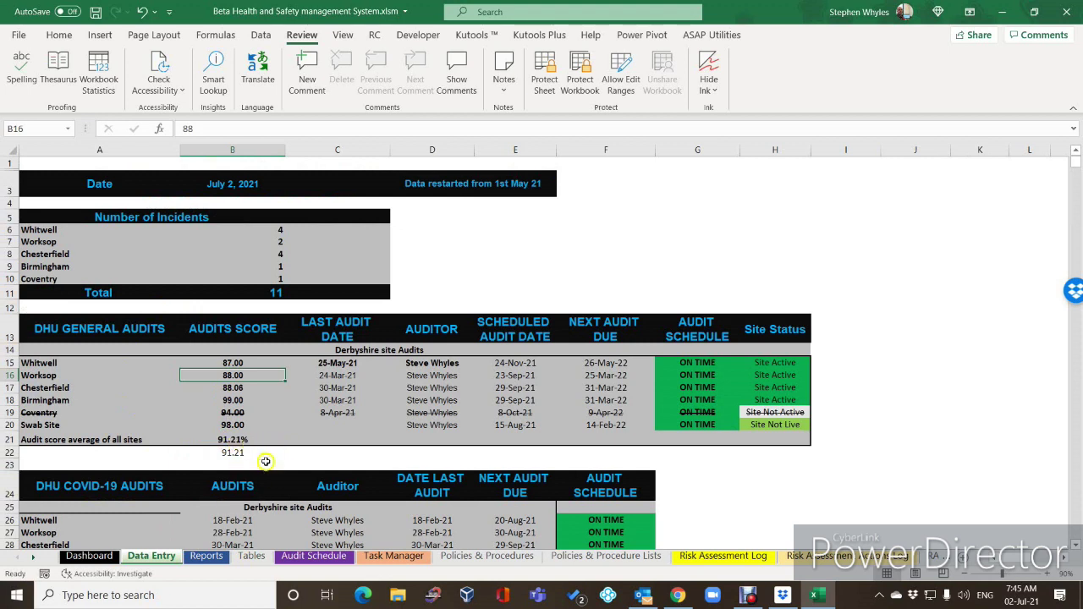
- Enter audit scores of 10 for Whitwell, 12 for Worksop and 45 for Chesterfield
click(230, 363)
text(10)
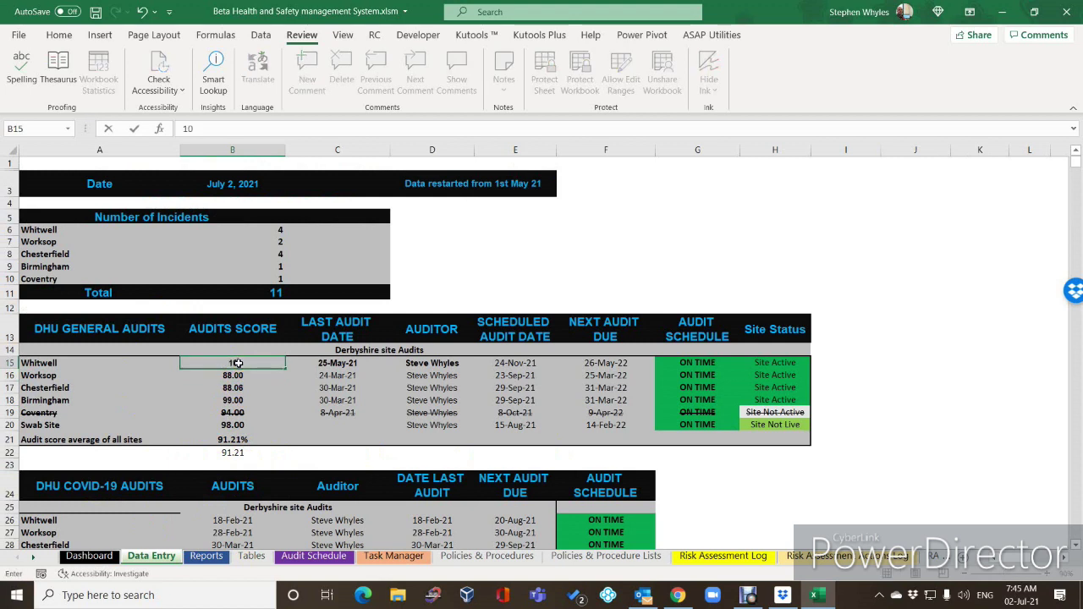
key(Return)
text(12)
key(Return)
text(45)
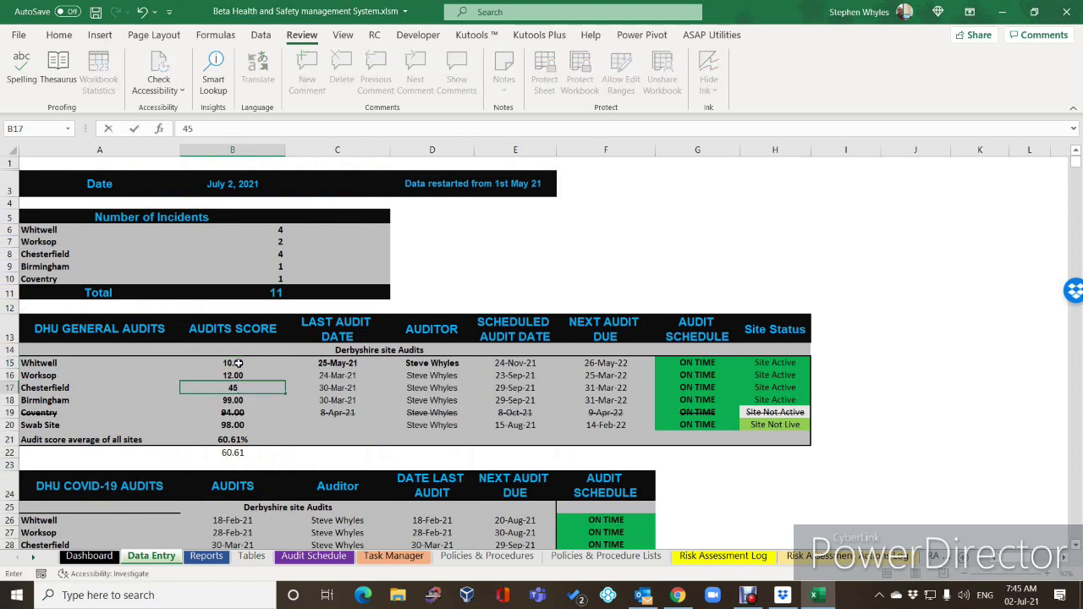
key(Return)
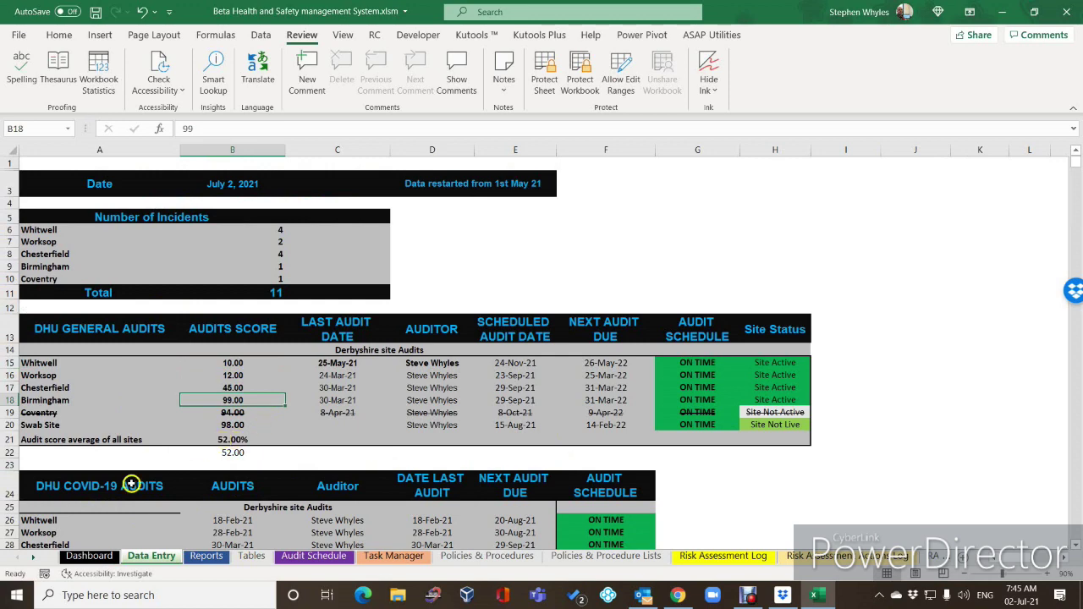
click(89, 556)
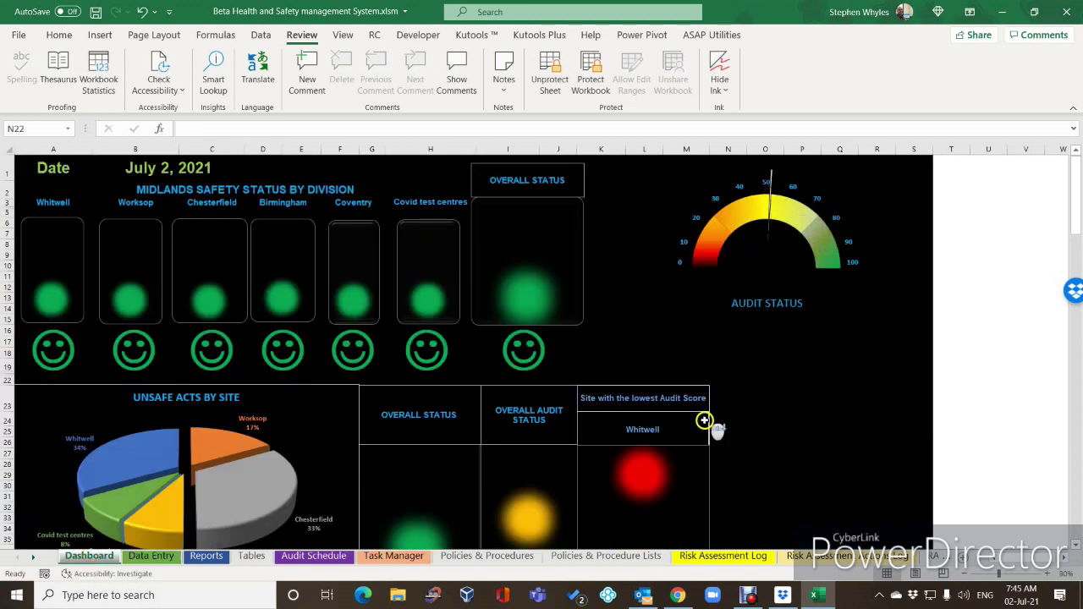
scroll(677, 406, down, 2)
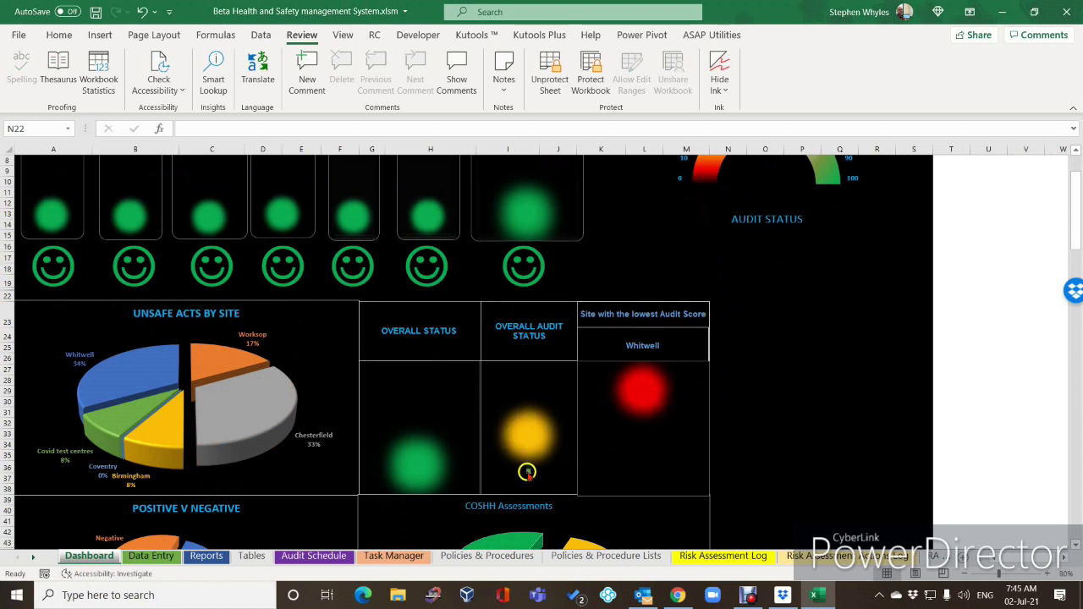
mouse_move(528, 471)
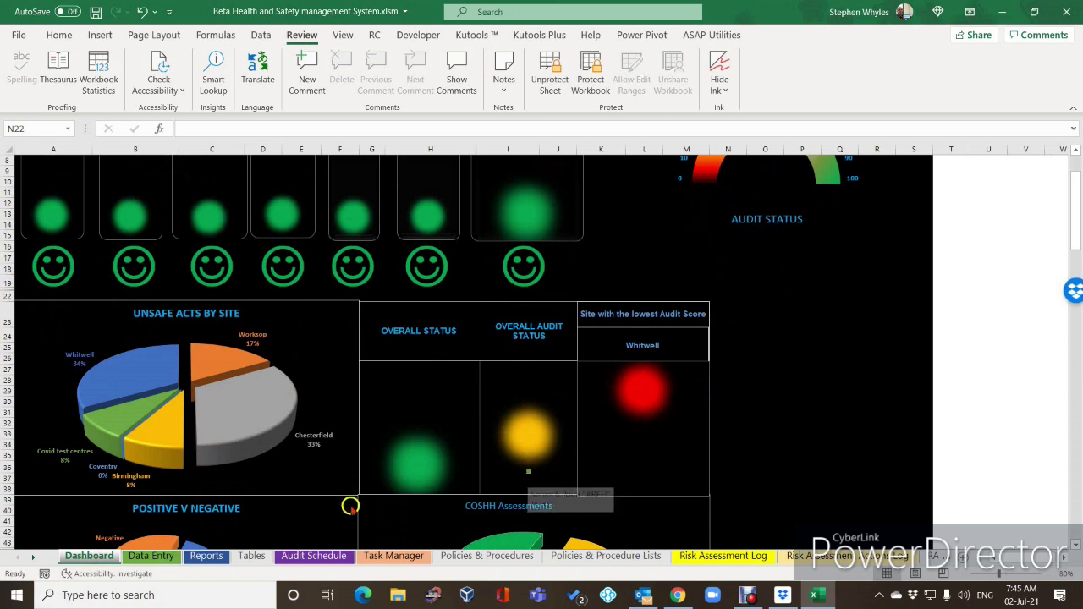
click(206, 556)
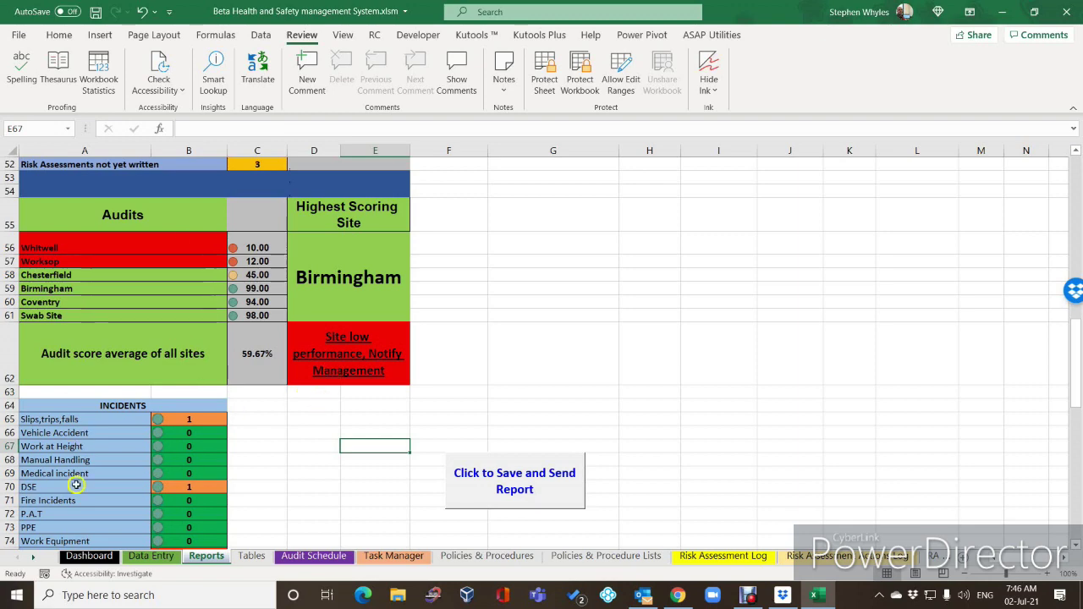
click(148, 557)
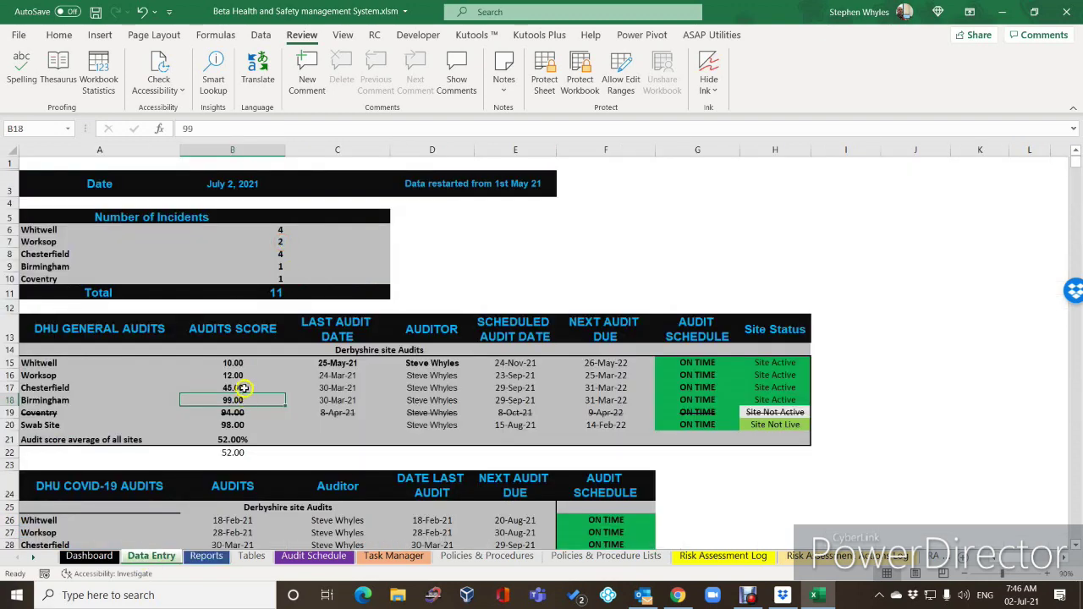
- Enter audit scores 87, 84, 75 and 91 for Whitwell, Worksop, Chesterfield and Birmingham in B15:B18
click(220, 362)
text(87)
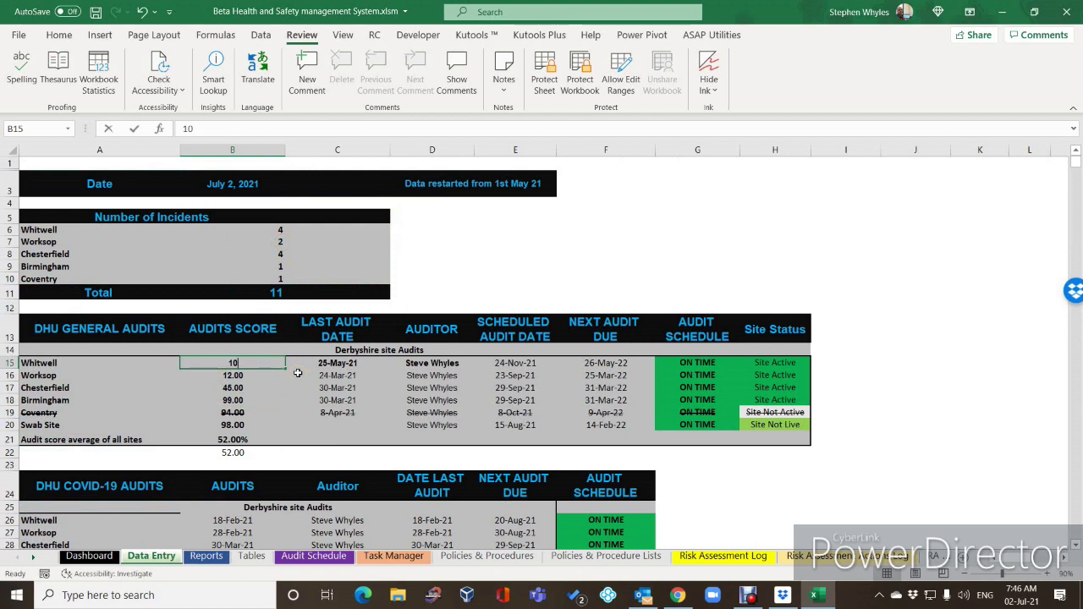
key(Return)
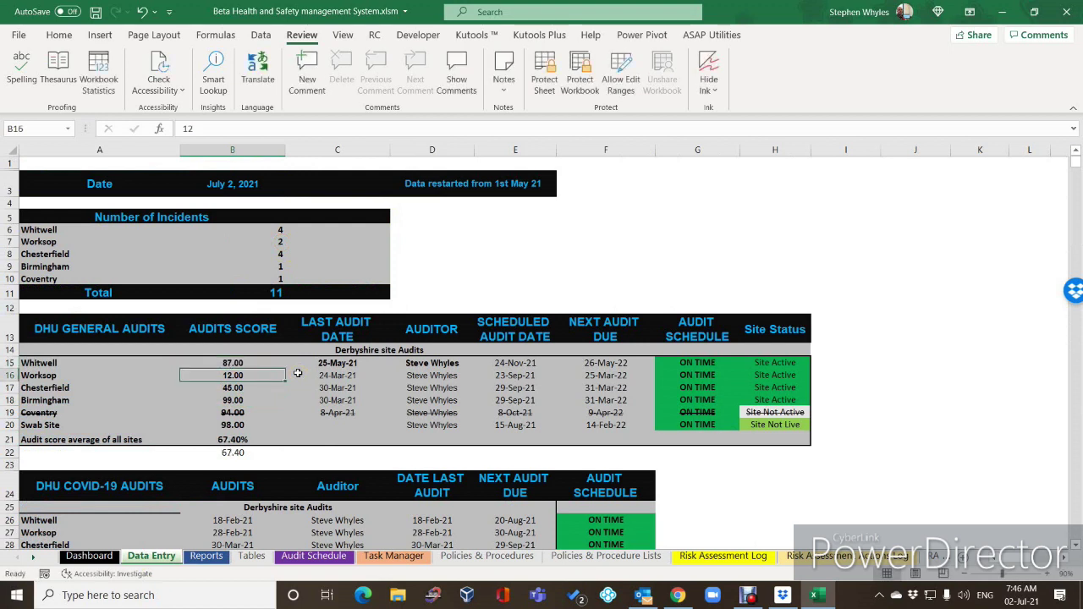
text(8)
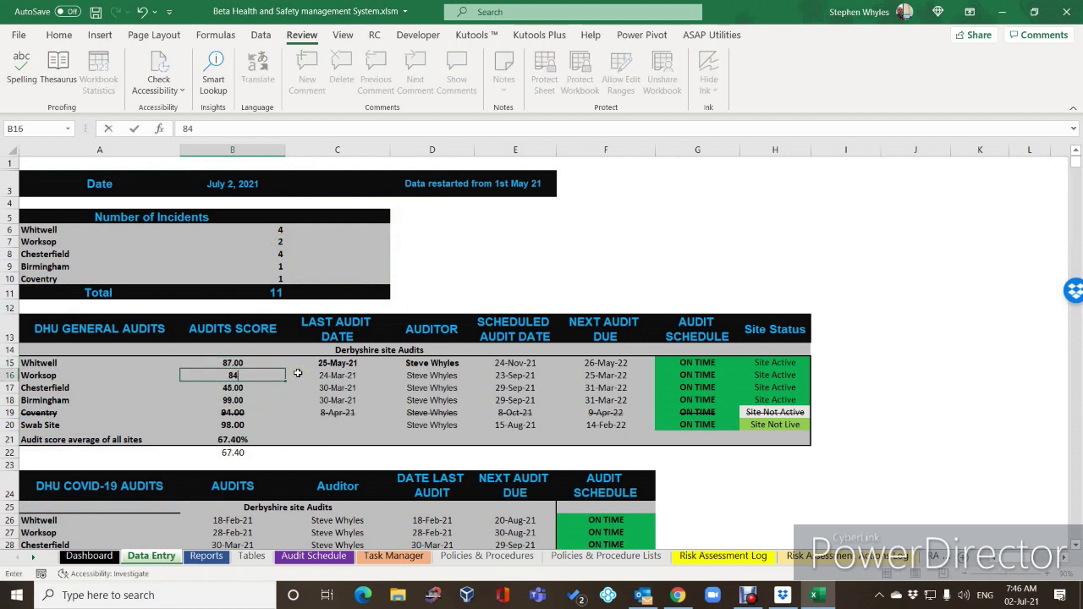
text(4)
click(244, 388)
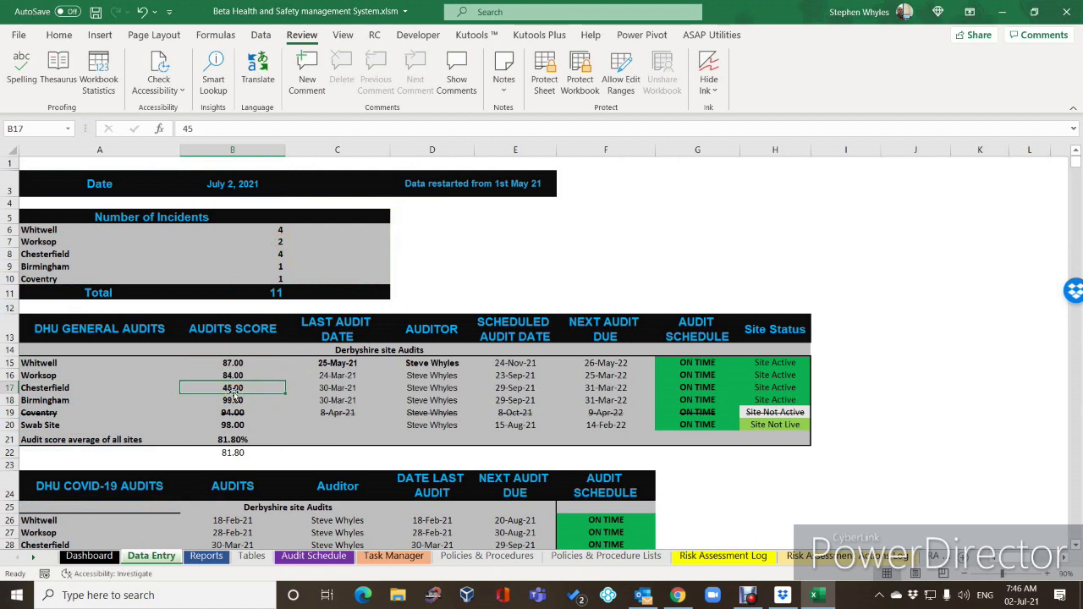
text(75)
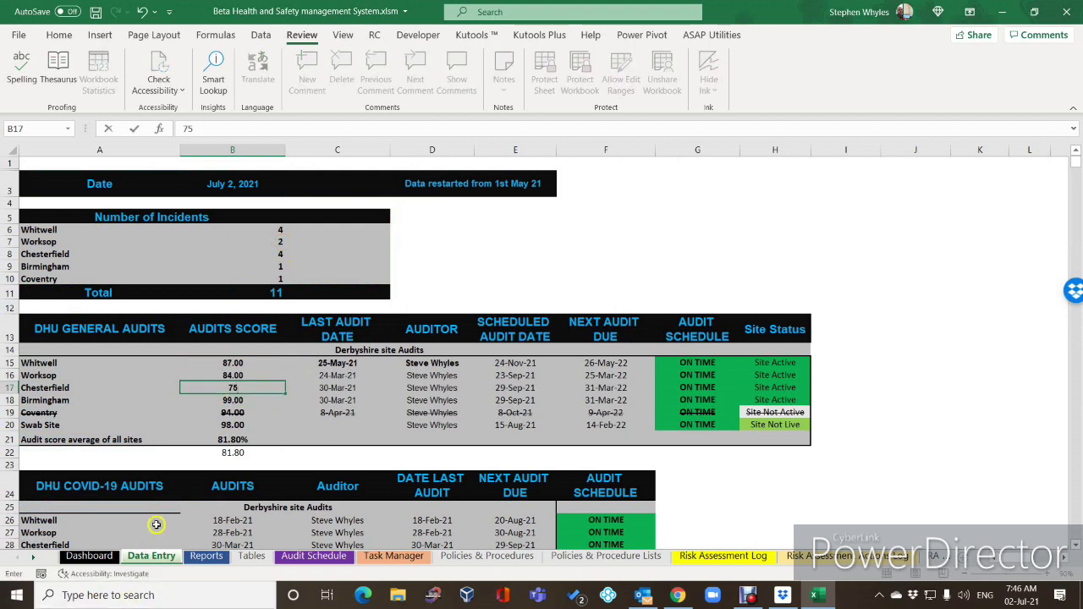
click(233, 400)
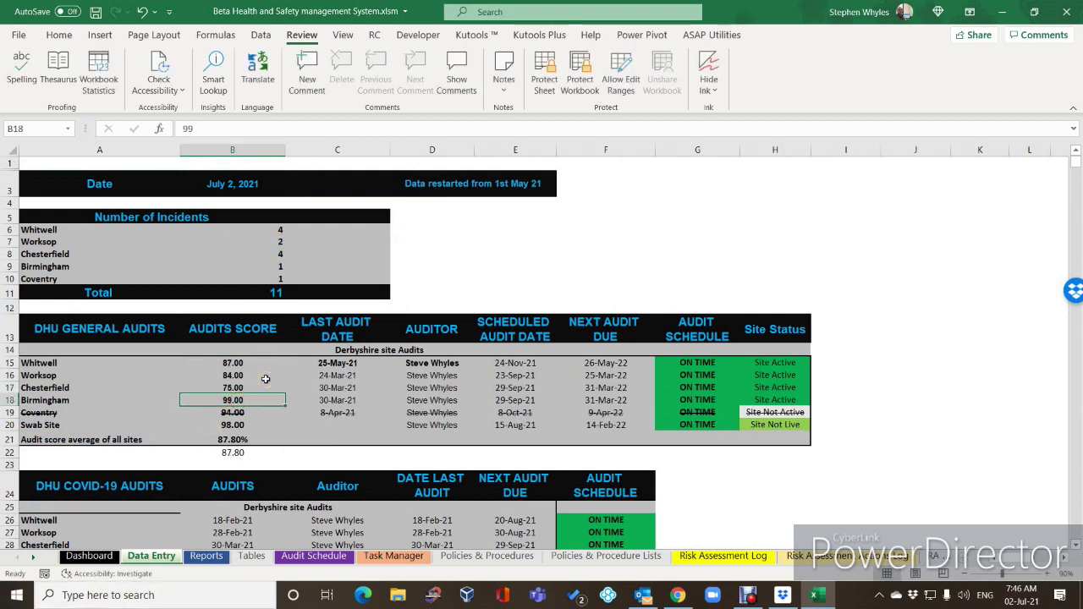
text(91)
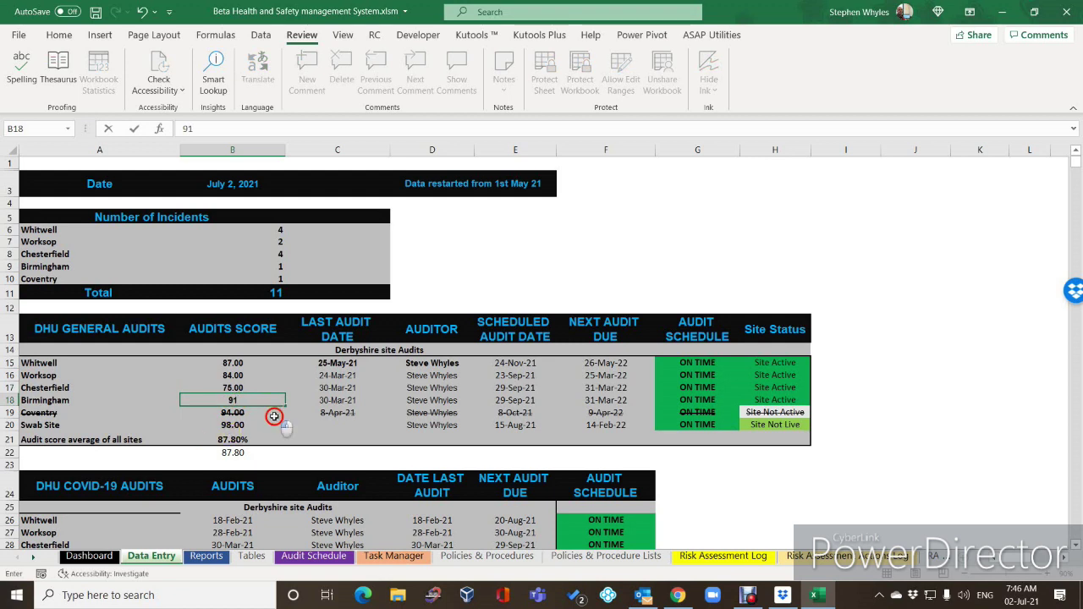
key(Return)
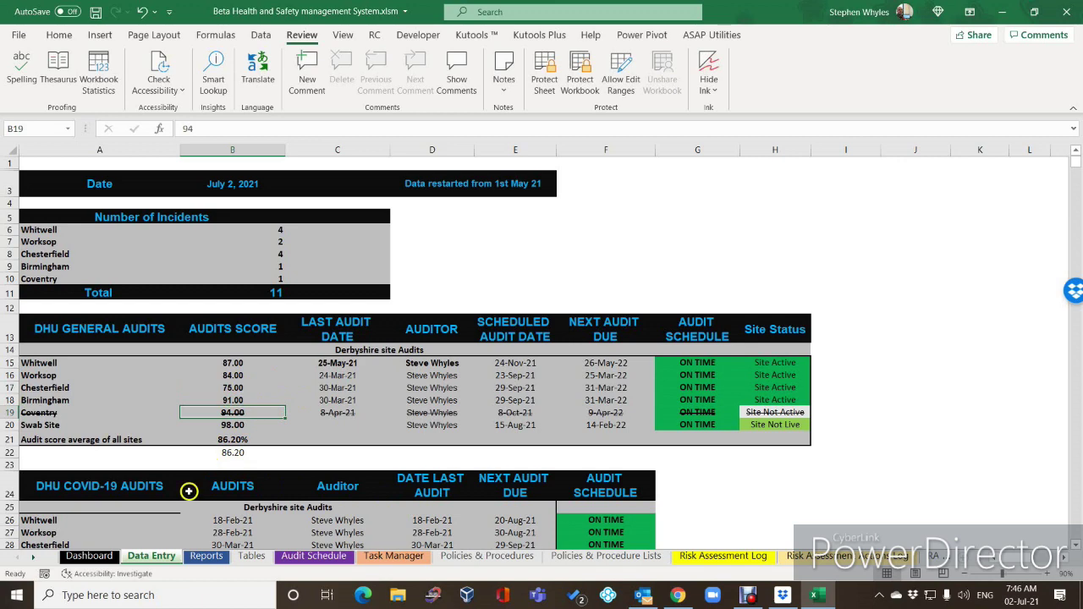
click(89, 556)
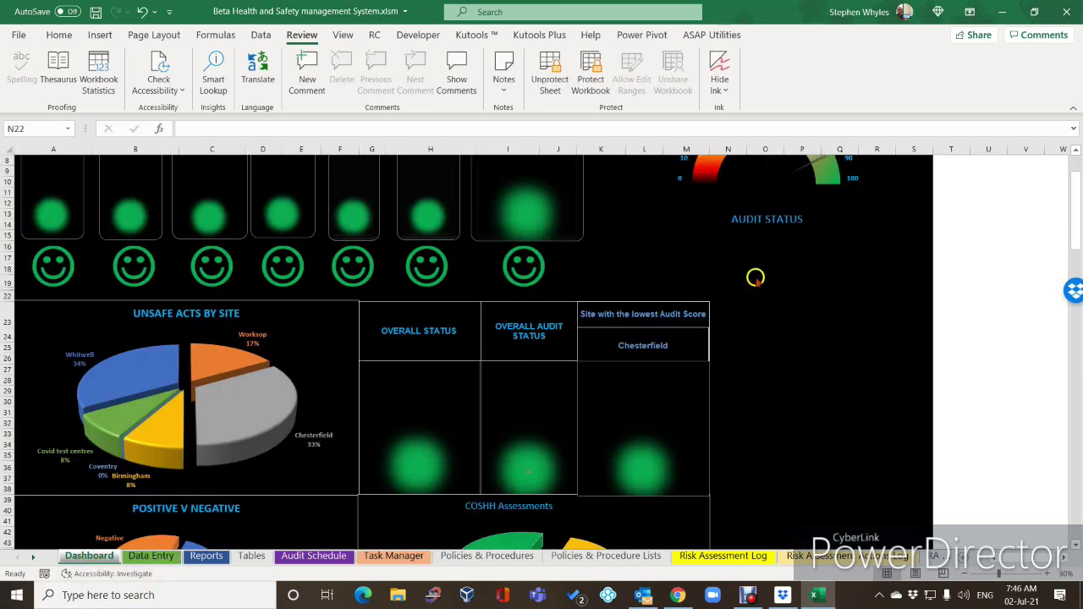
scroll(742, 291, up, 3)
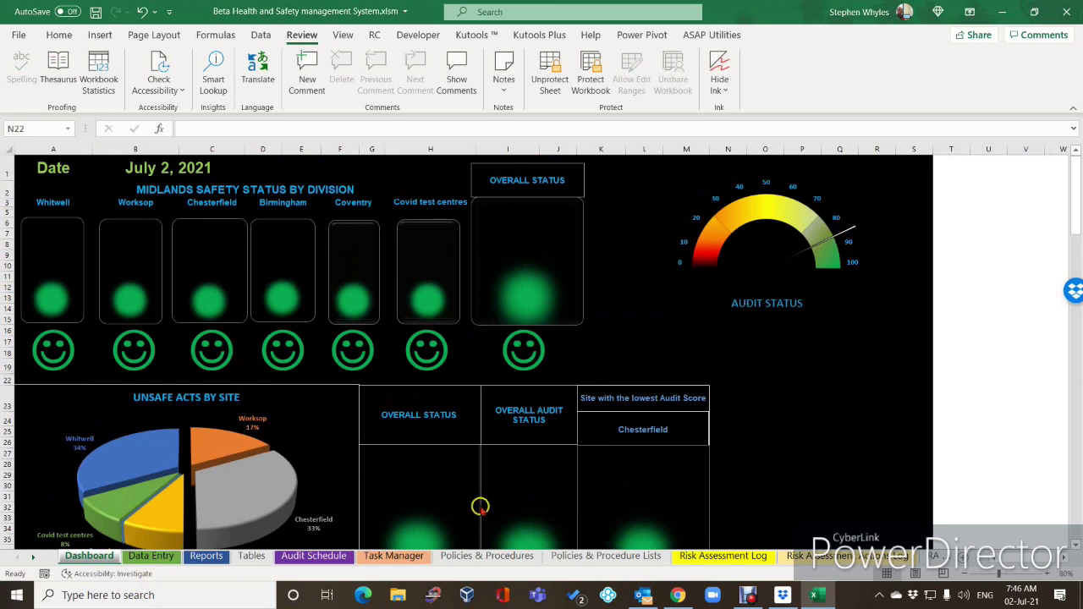
scroll(471, 515, down, 3)
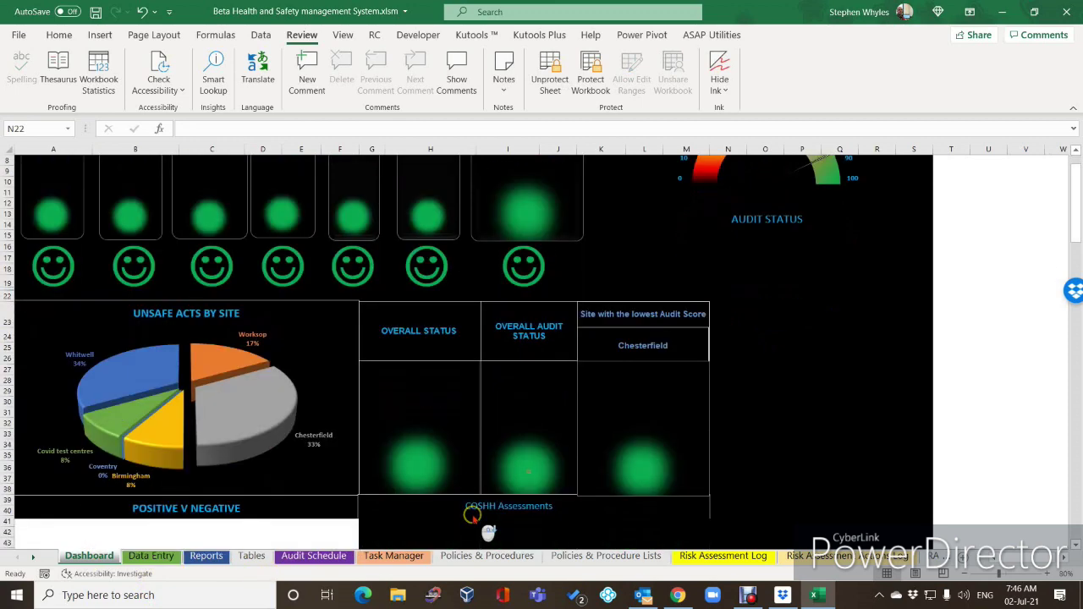
scroll(471, 514, down, 1)
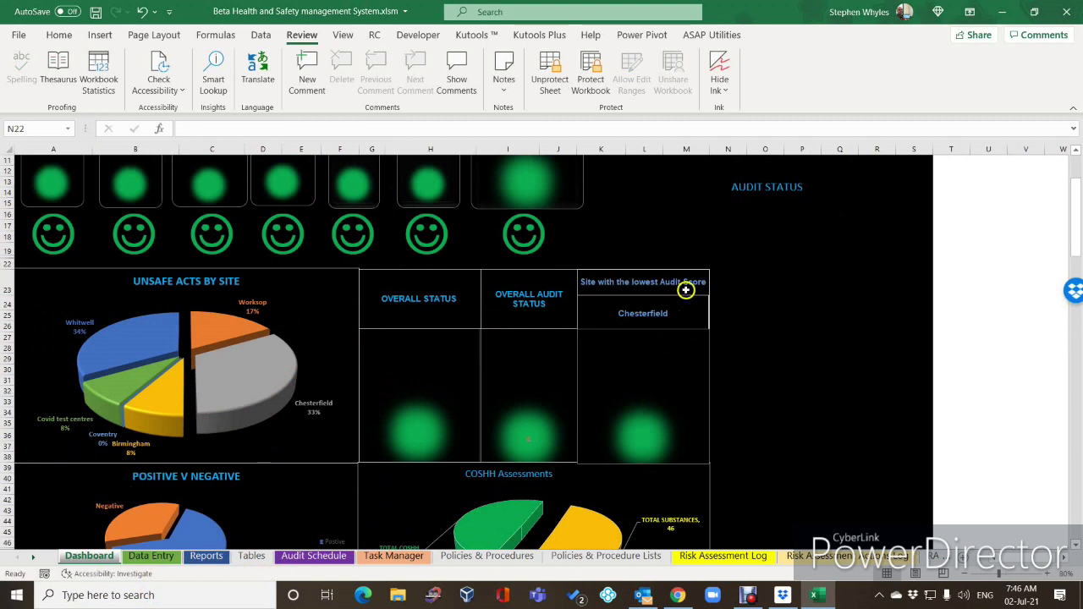
mouse_move(647, 442)
click(152, 556)
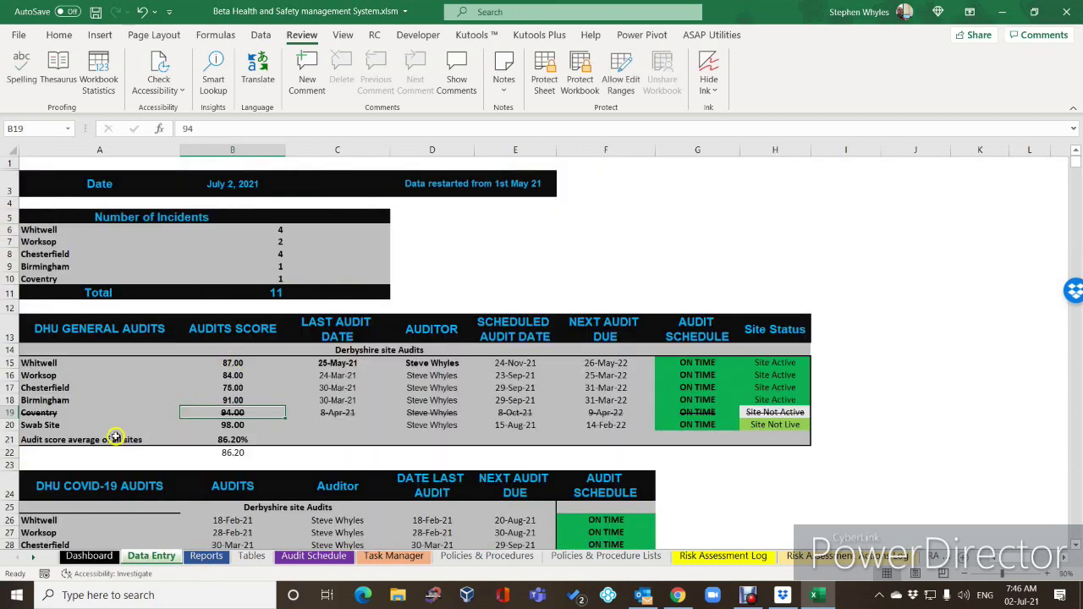
click(240, 386)
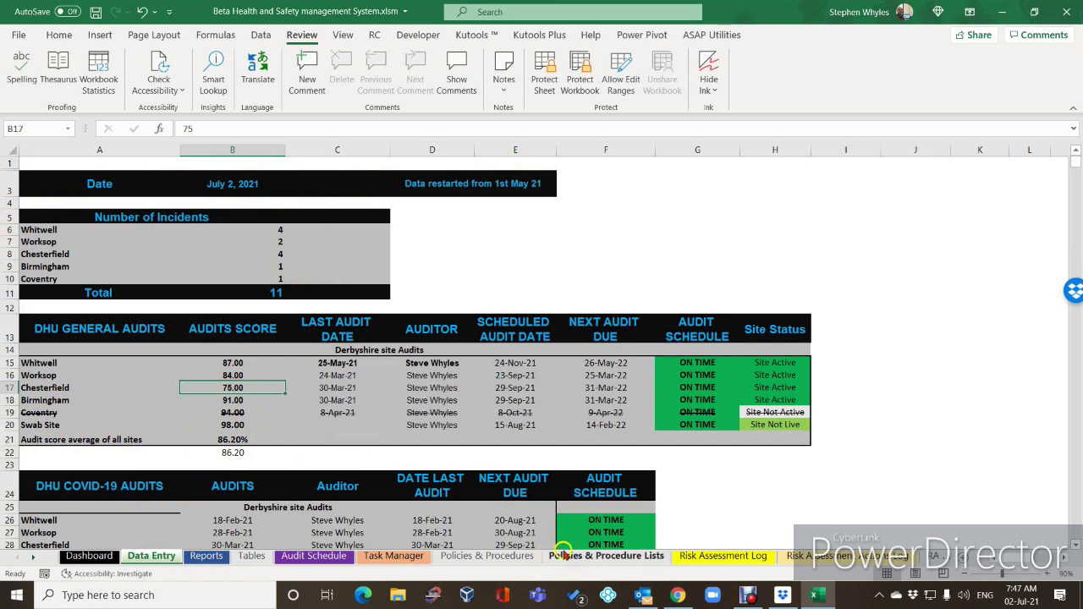
- Switch to the Reports sheet and scroll through its risk assessment and audit summaries
click(207, 558)
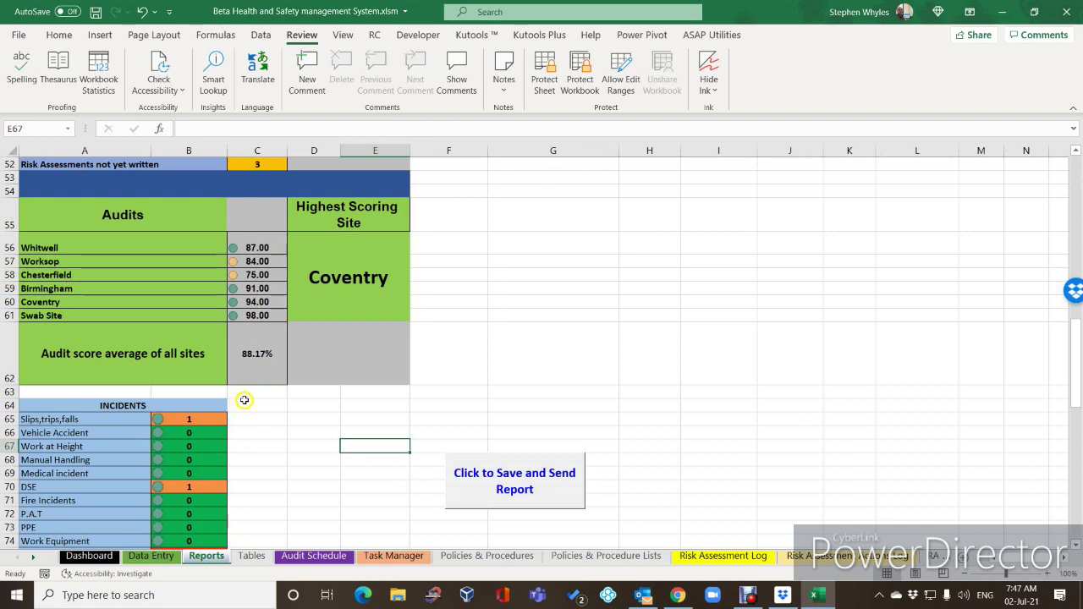
scroll(245, 401, up, 2)
scroll(245, 401, up, 1)
scroll(244, 401, up, 12)
scroll(159, 193, up, 2)
scroll(131, 355, down, 6)
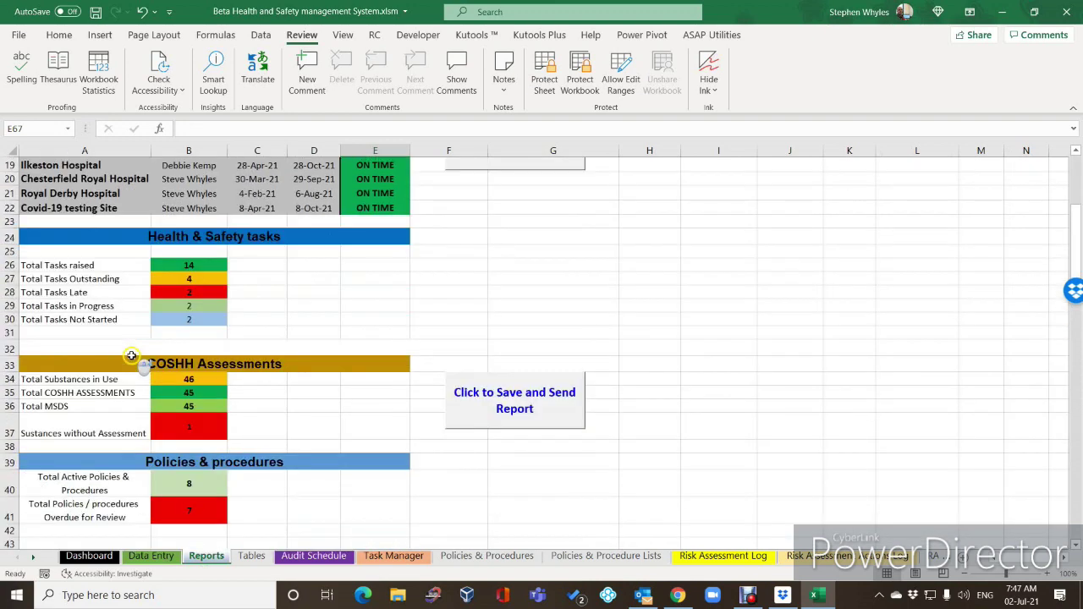
scroll(131, 356, down, 1)
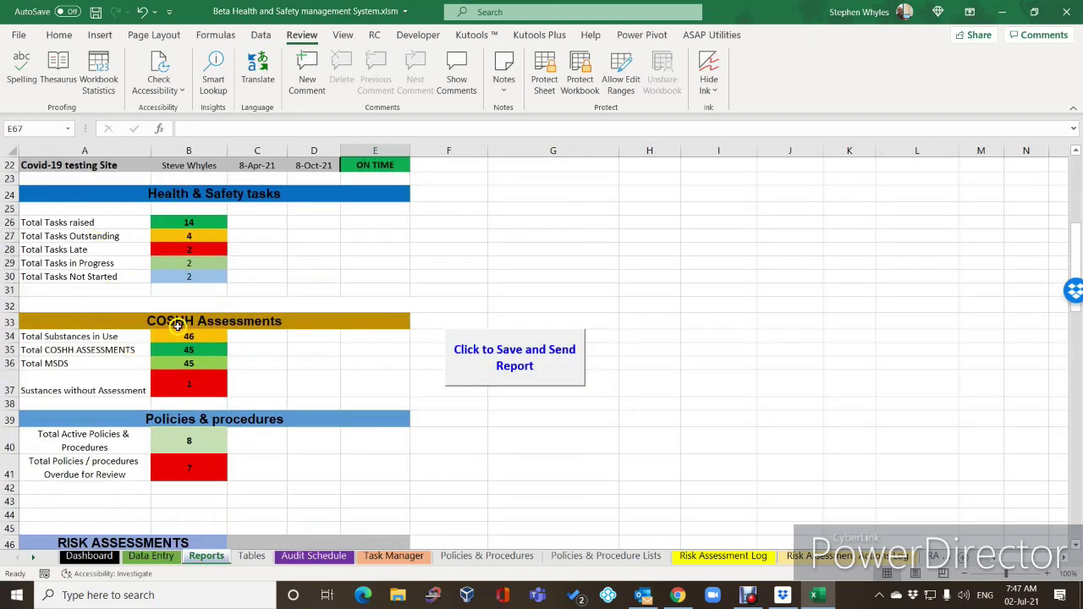
scroll(203, 401, down, 2)
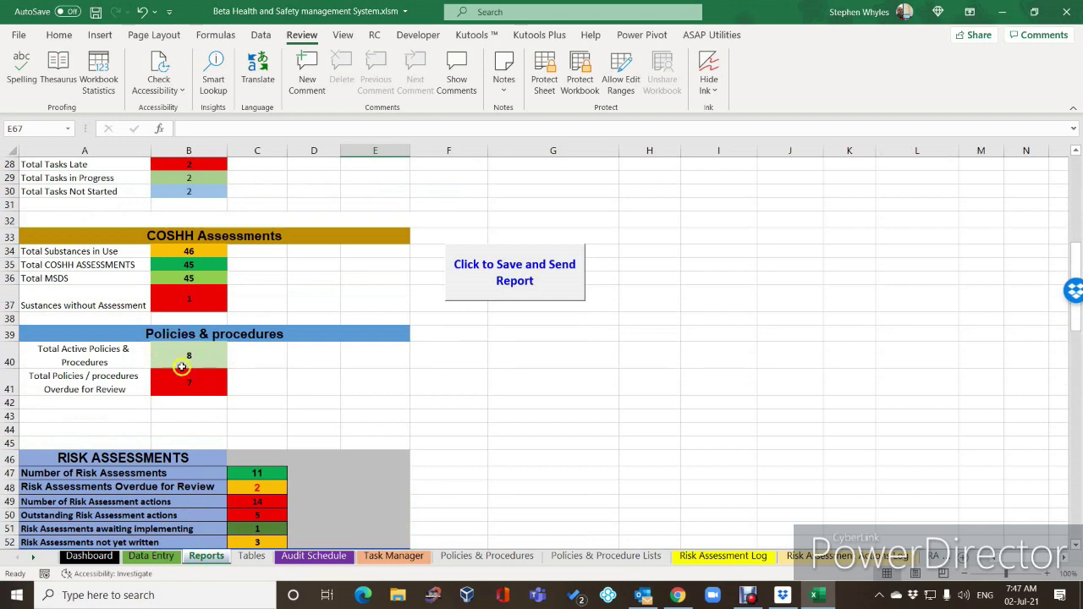
scroll(182, 366, up, 2)
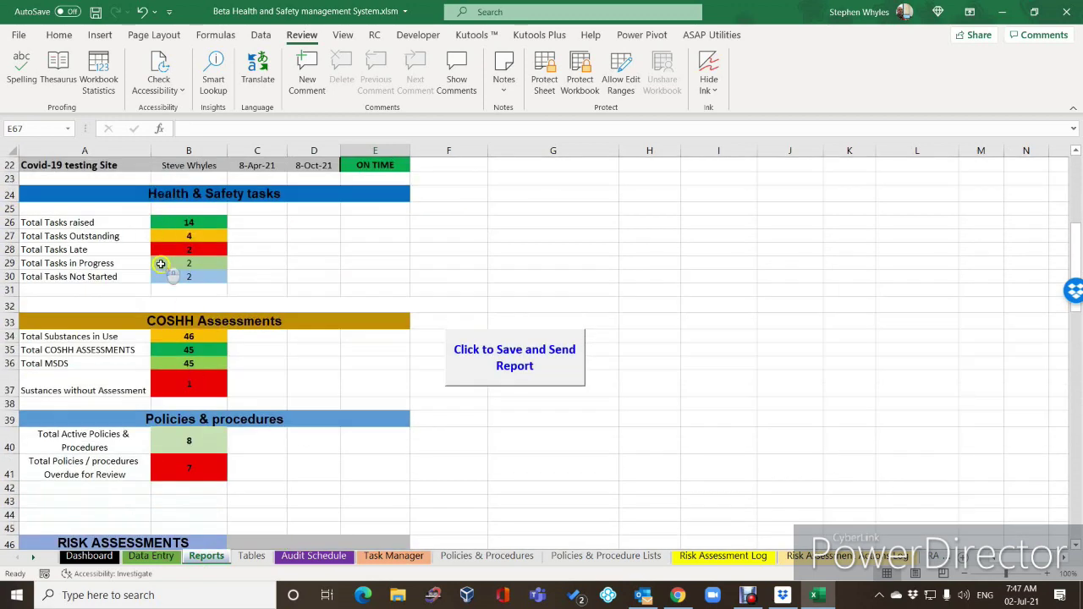
scroll(155, 262, up, 2)
scroll(169, 334, down, 3)
scroll(166, 334, down, 3)
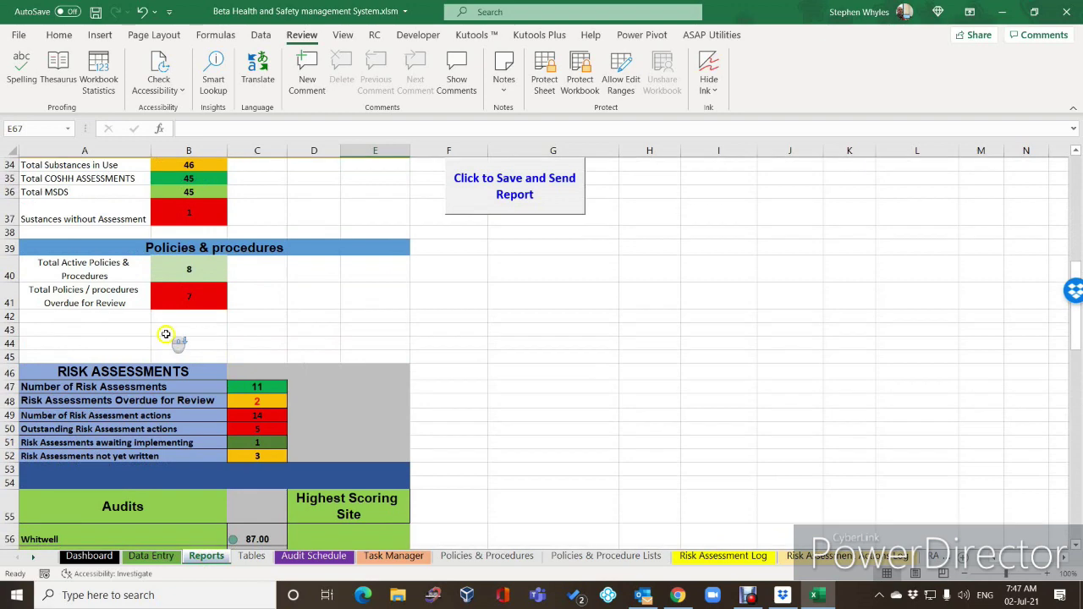
scroll(183, 300, up, 4)
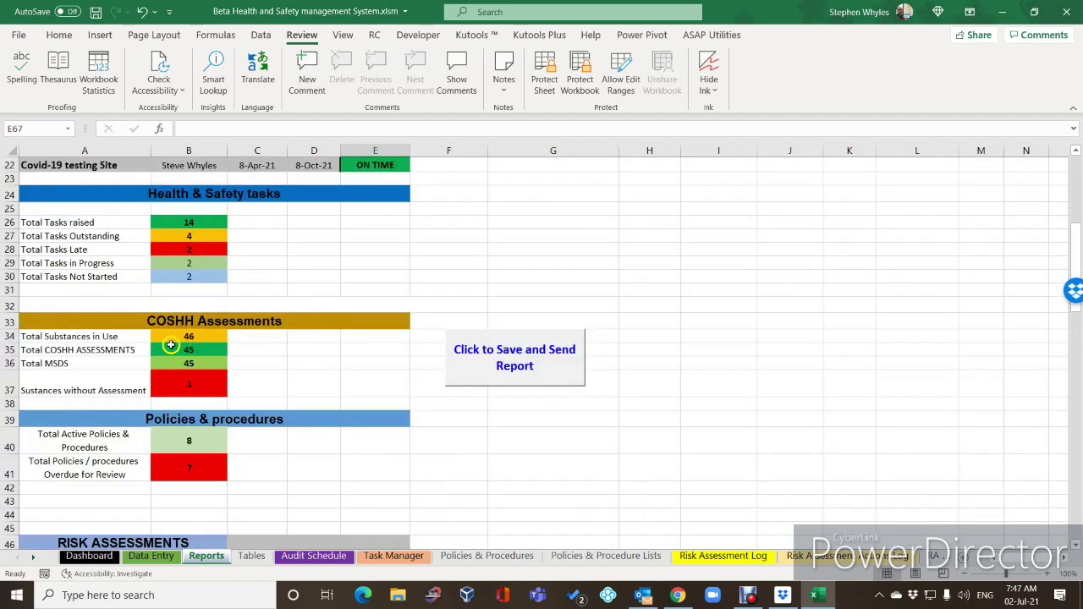
scroll(191, 396, down, 3)
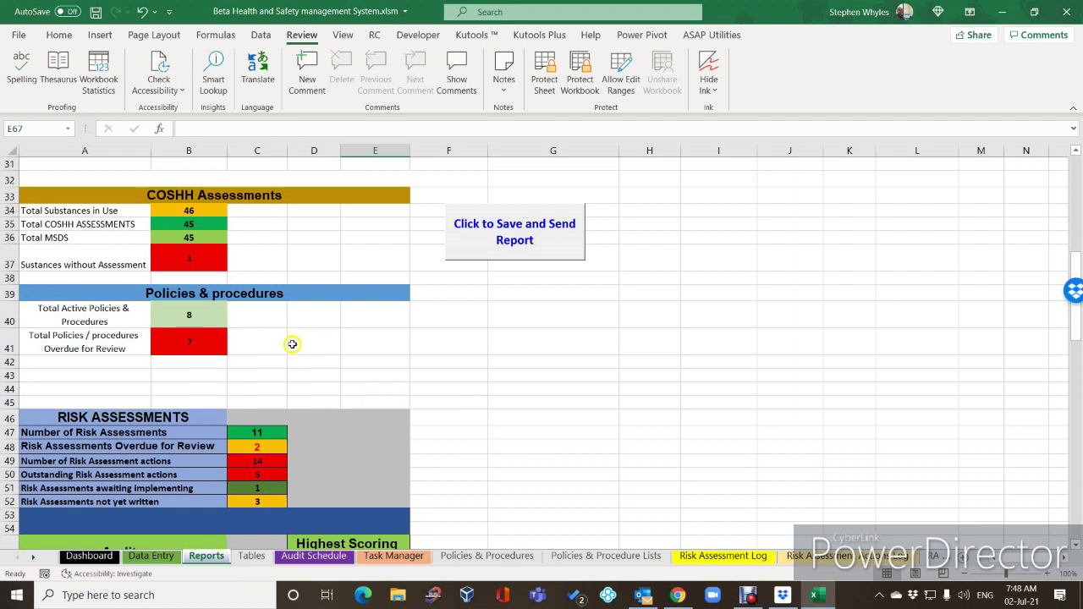
- Scroll down to the incident summaries, then move to the Data Entry sheet
scroll(290, 316, down, 4)
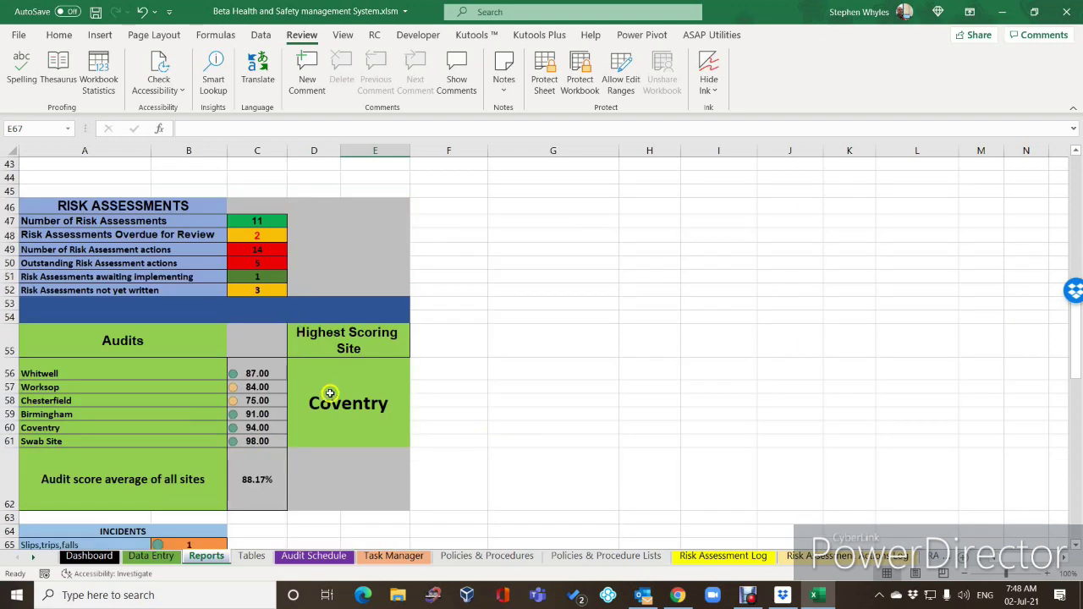
scroll(288, 415, down, 3)
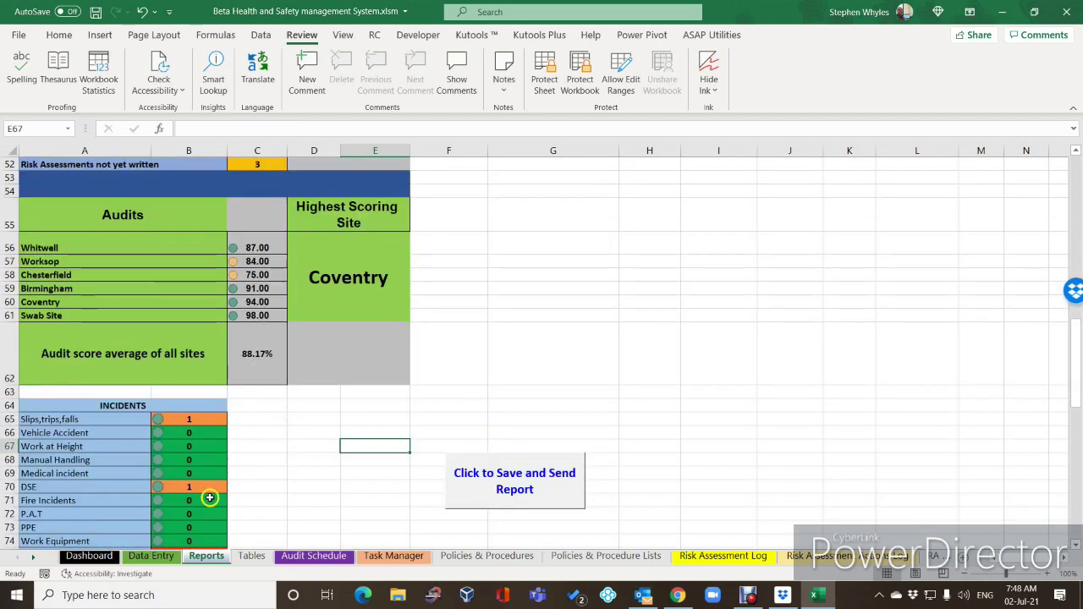
scroll(287, 425, down, 2)
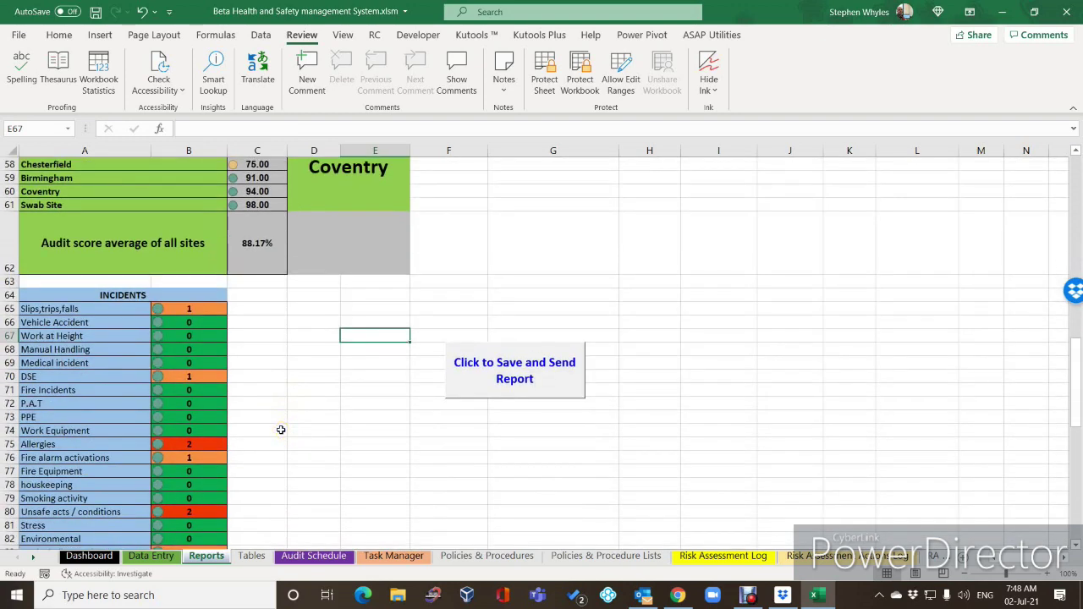
scroll(280, 430, up, 10)
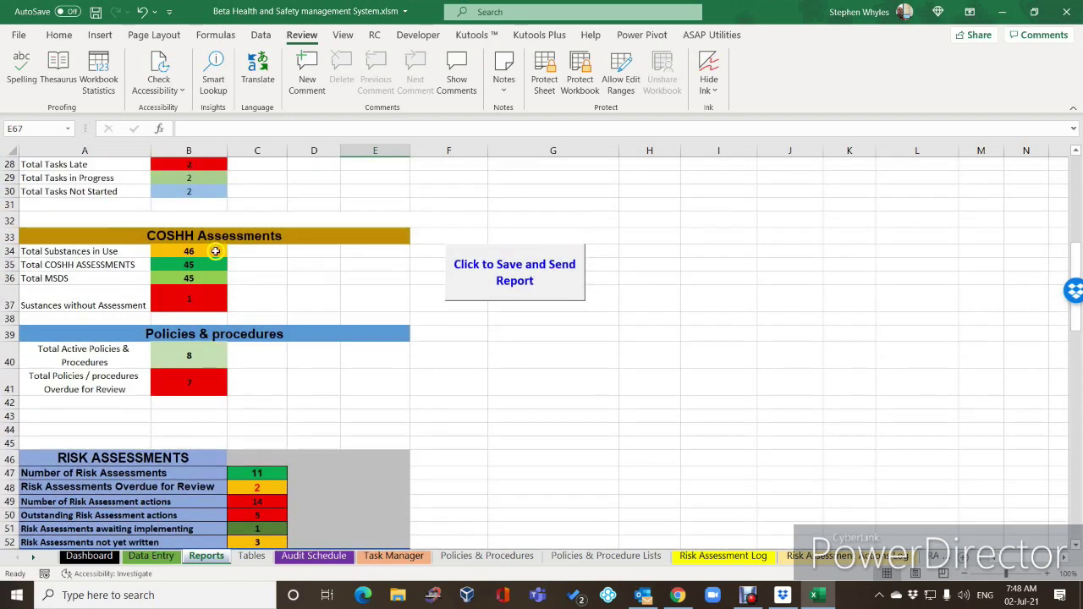
scroll(195, 373, down, 6)
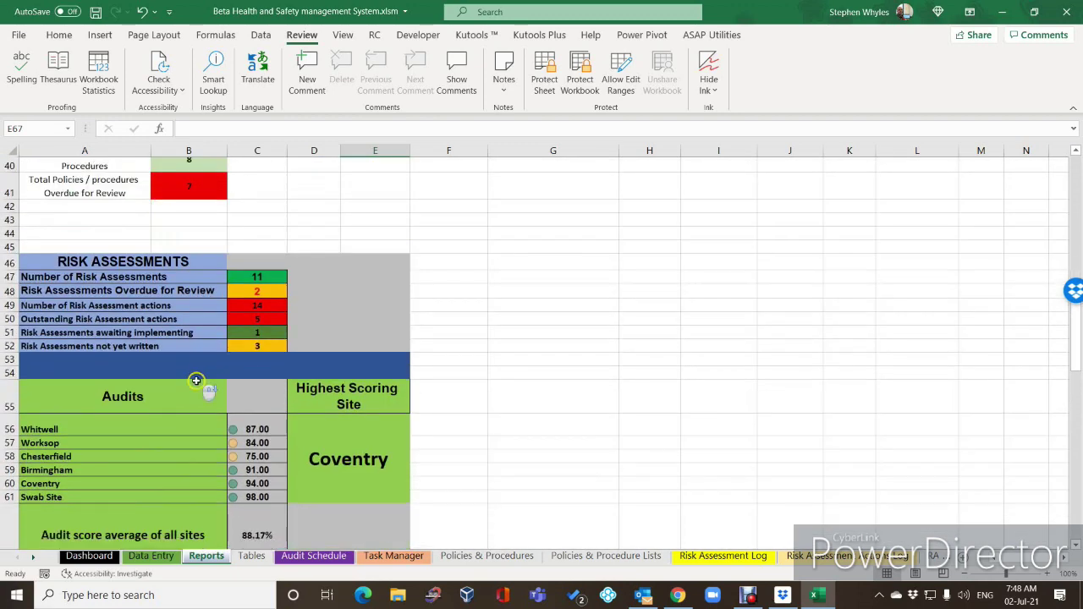
scroll(196, 380, down, 2)
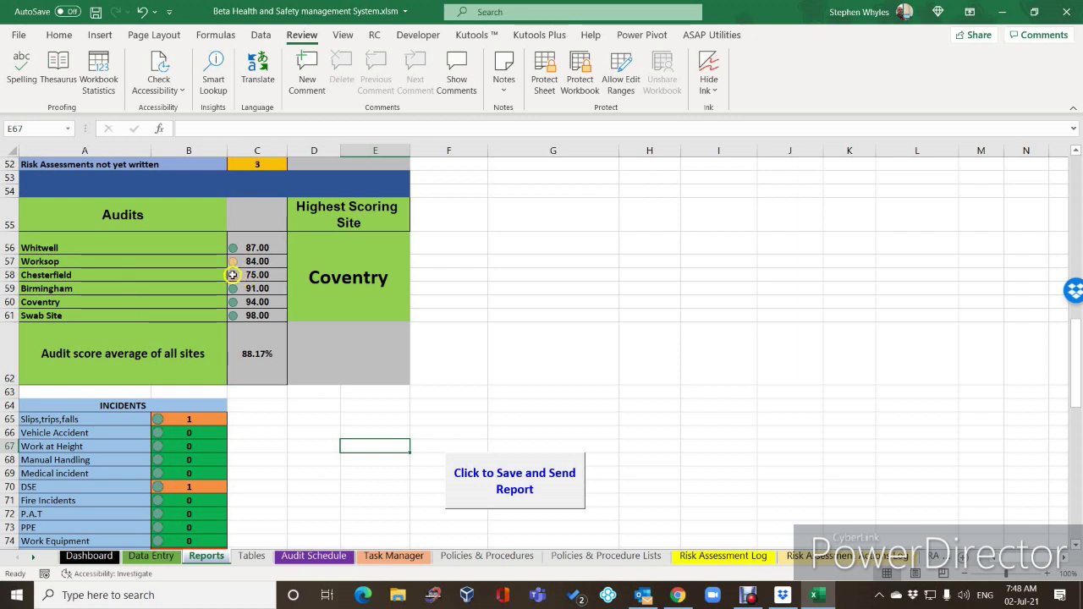
click(153, 556)
- Enter a test RIDDOR's count of 12 for Whitwell in cell B90
scroll(228, 393, down, 20)
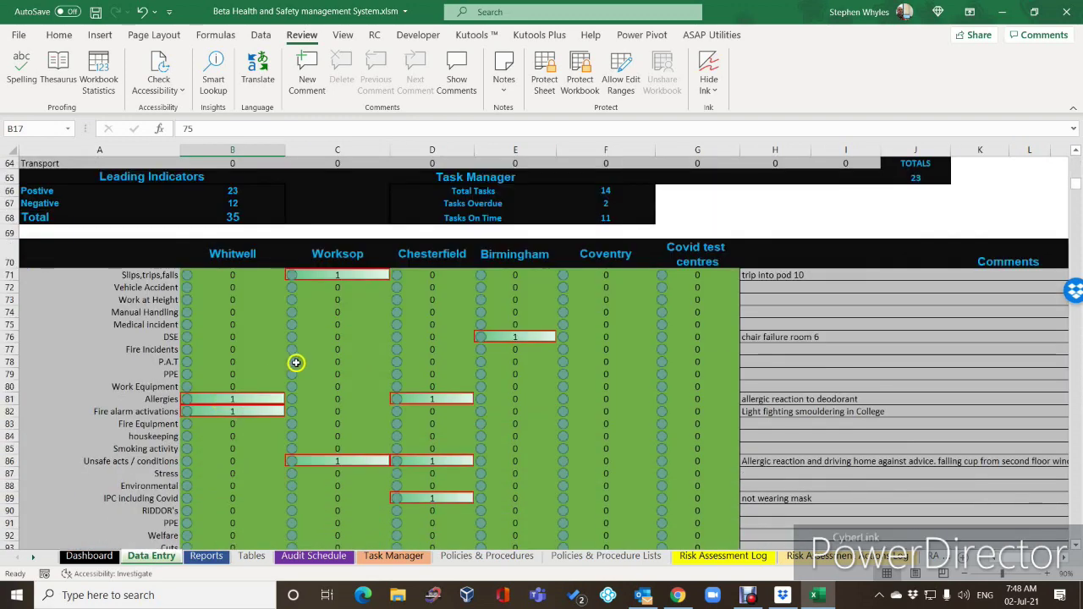
scroll(288, 364, down, 3)
click(227, 373)
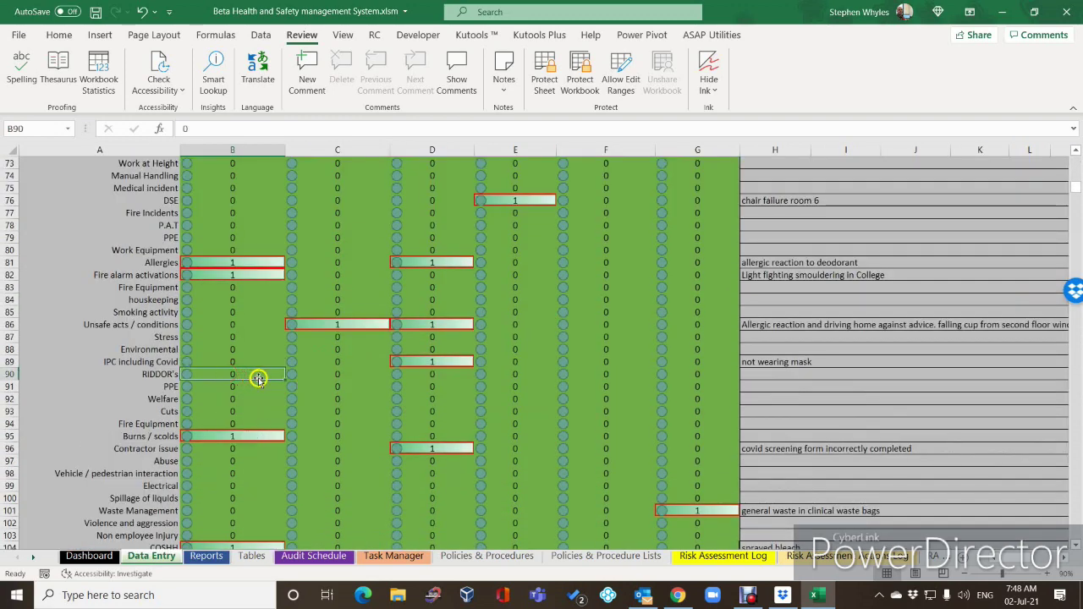
text(12)
click(240, 409)
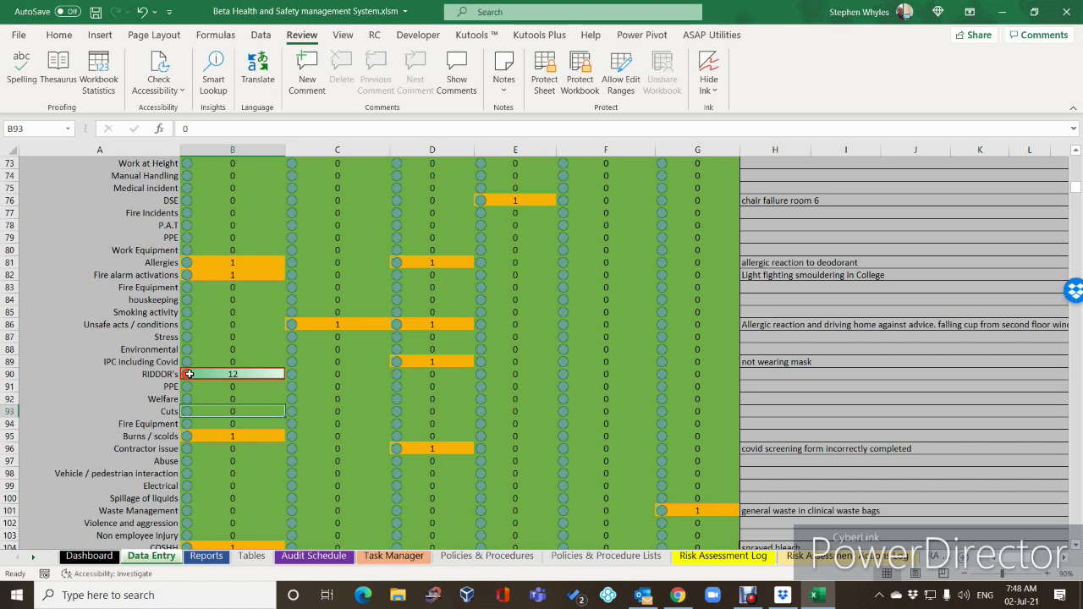
- Clear the test value and set B90 back to 0
click(232, 373)
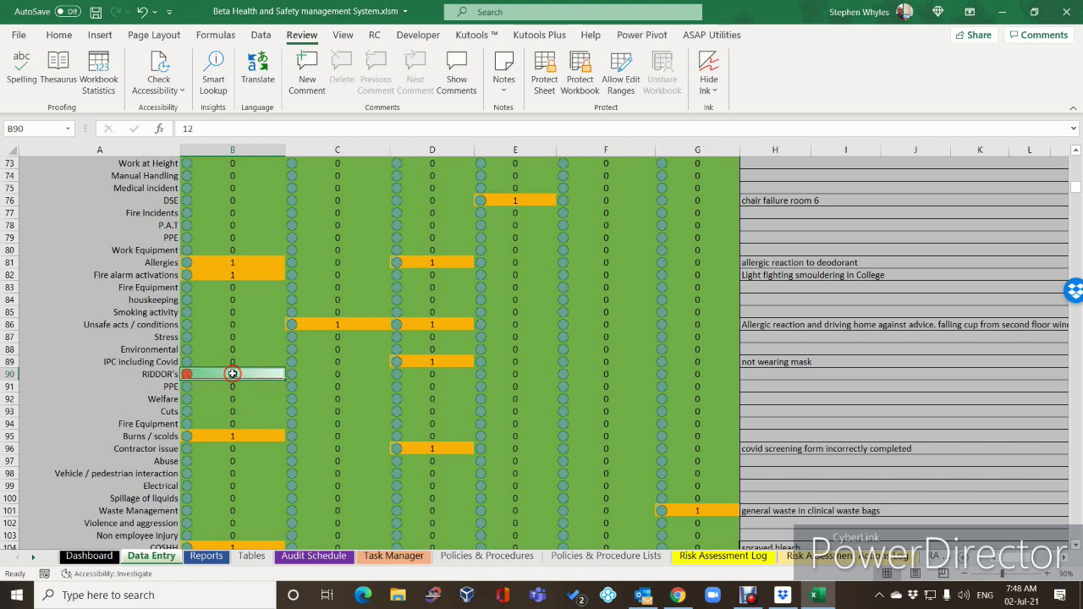
key(Delete)
text(0)
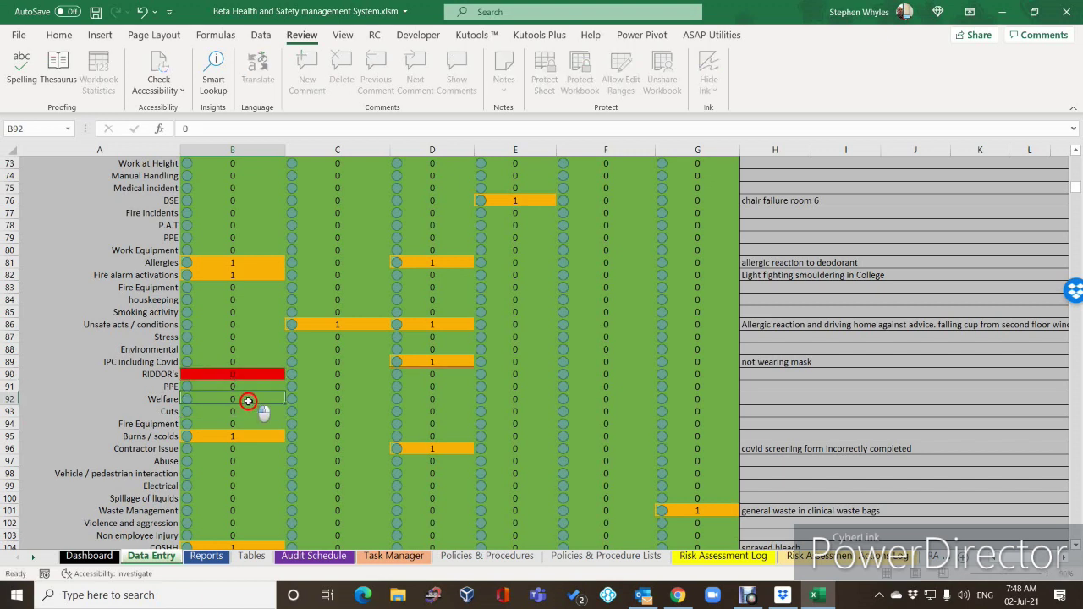
click(248, 400)
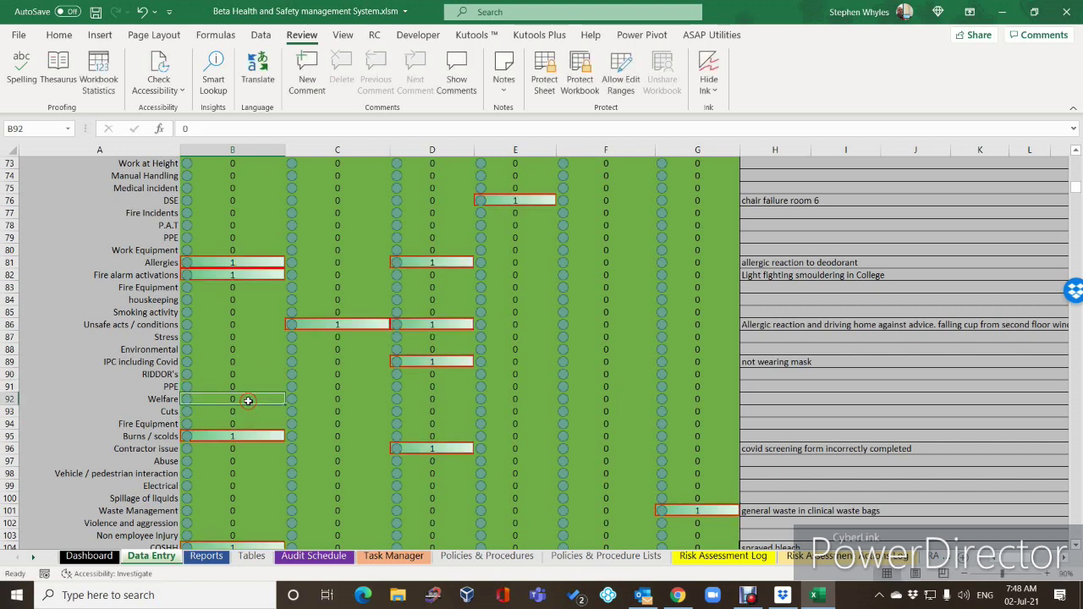
- Move through the sheet tabs back to the Reports sheet
click(291, 556)
click(253, 558)
click(207, 555)
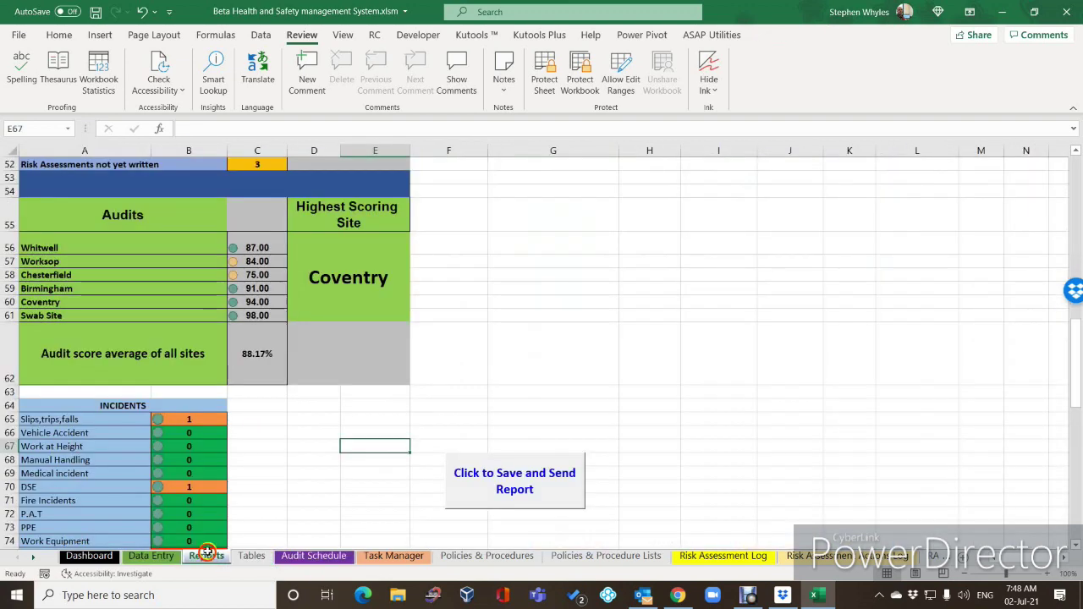
click(235, 275)
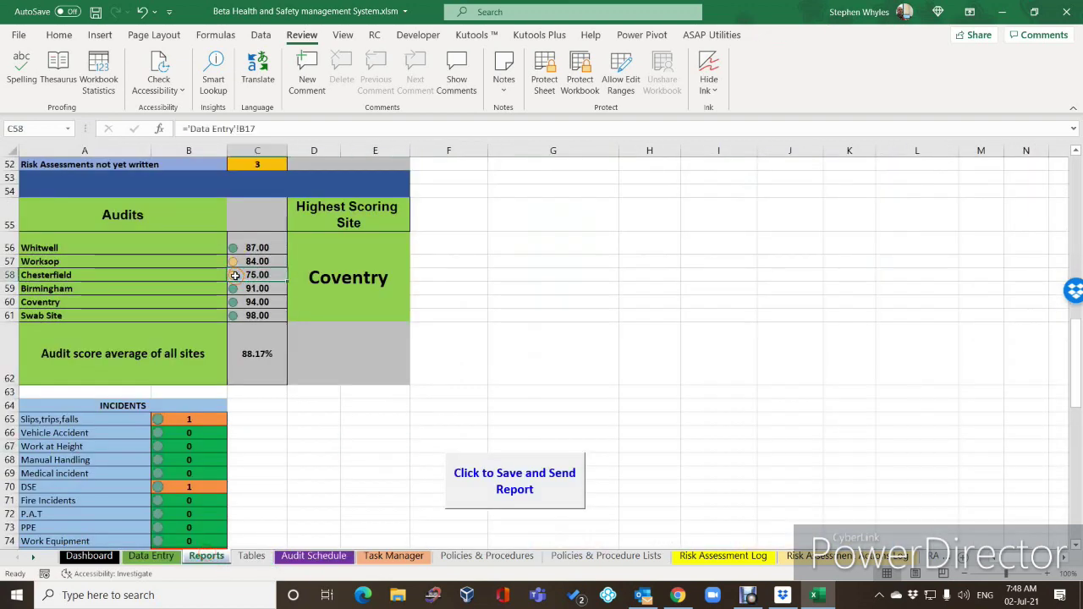
click(293, 310)
click(357, 388)
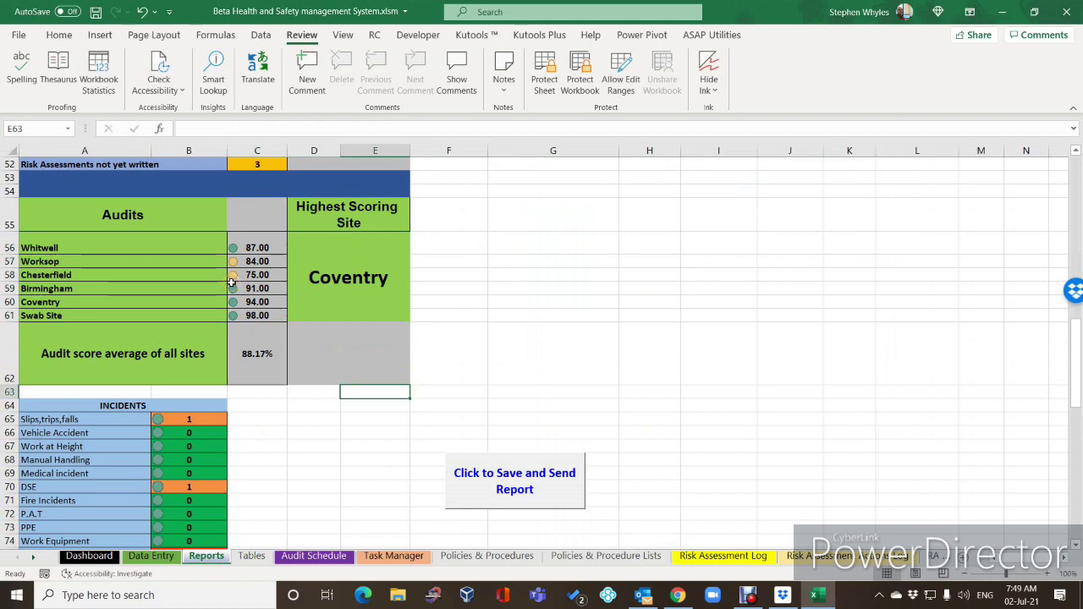
scroll(254, 473, down, 4)
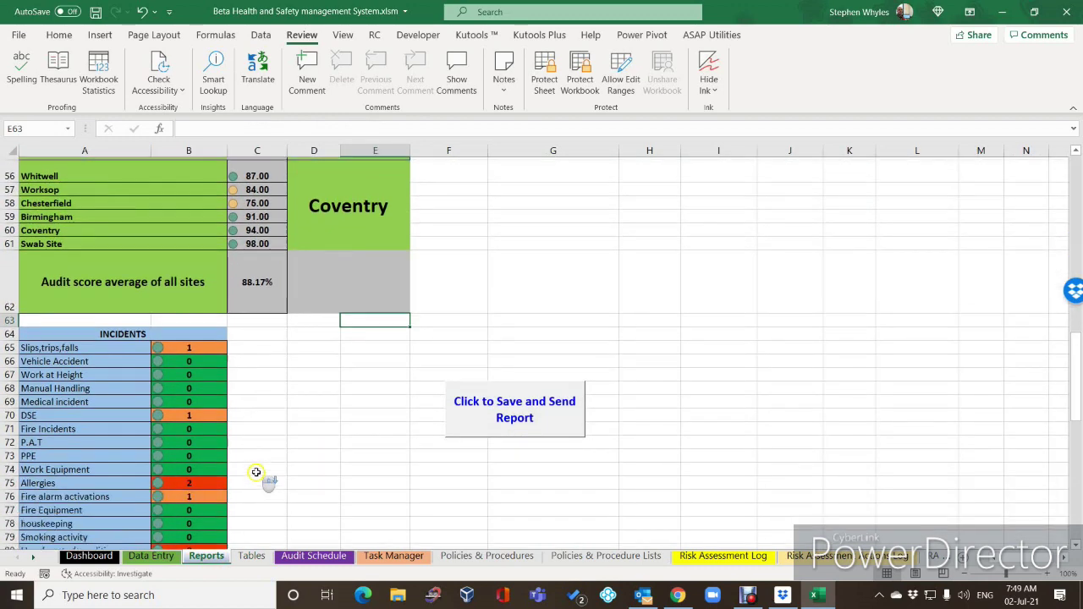
scroll(275, 452, up, 1)
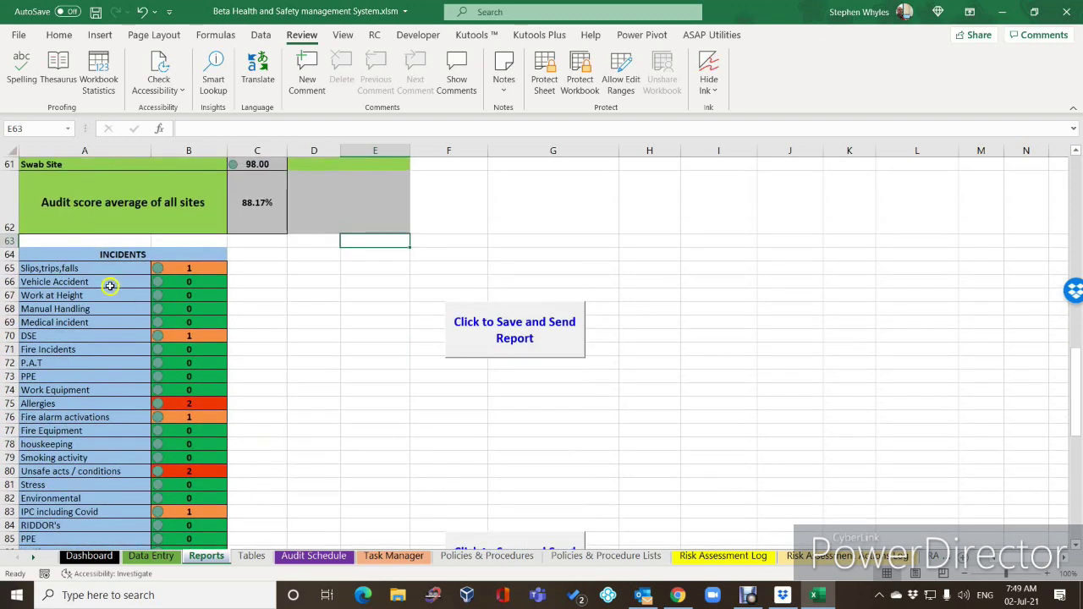
scroll(130, 293, down, 1)
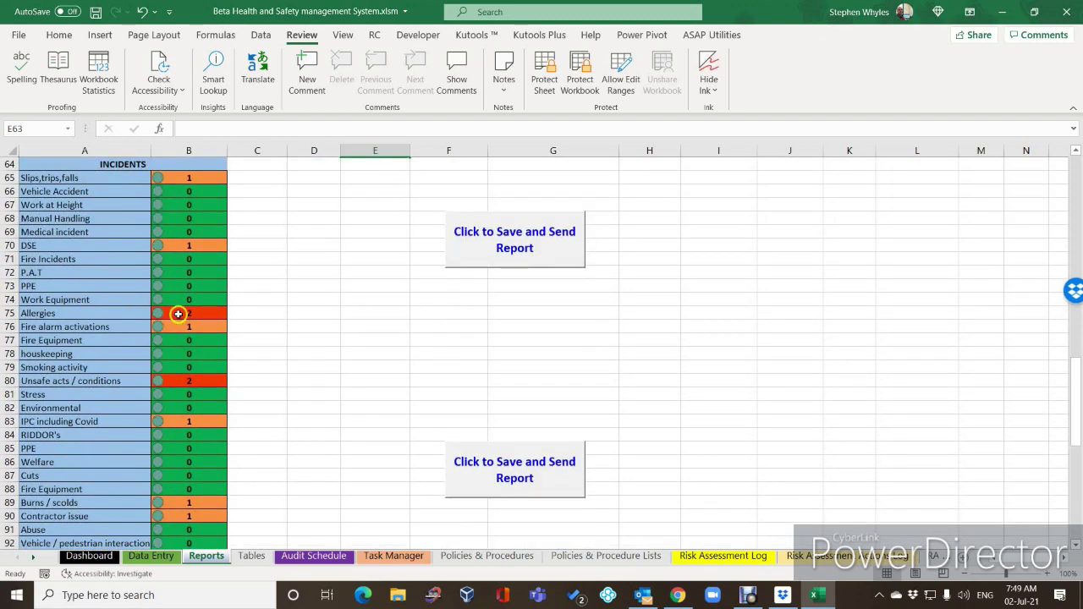
scroll(172, 341, down, 3)
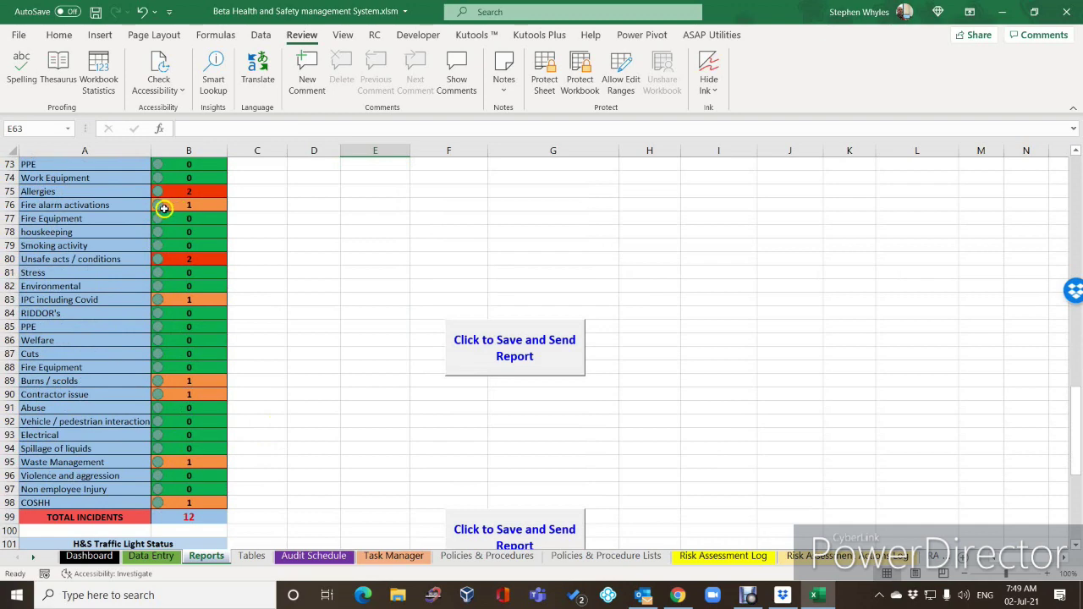
scroll(109, 251, up, 1)
scroll(119, 250, up, 5)
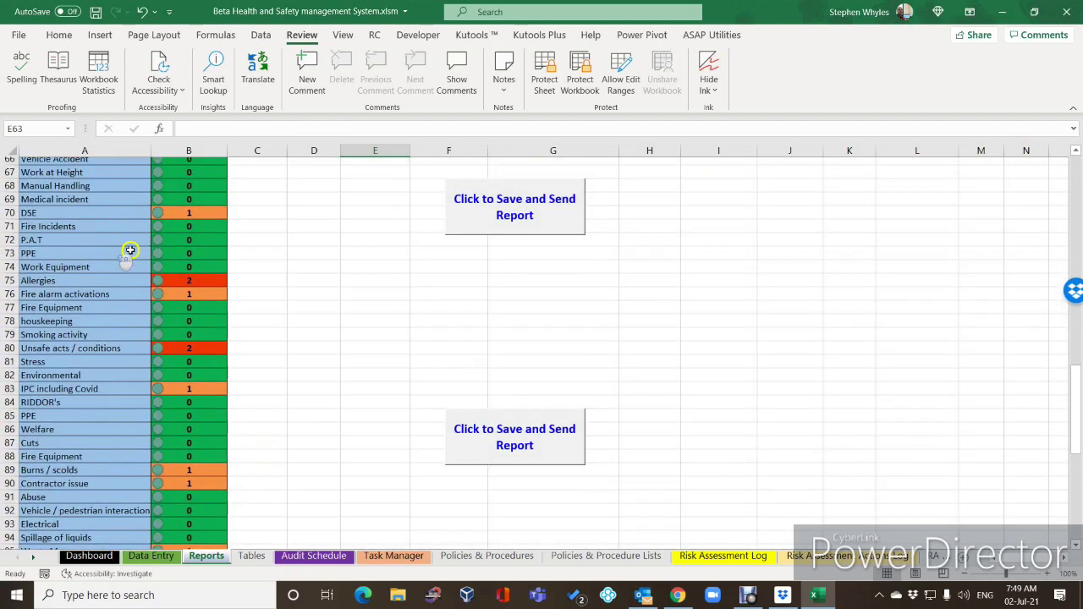
scroll(181, 350, down, 3)
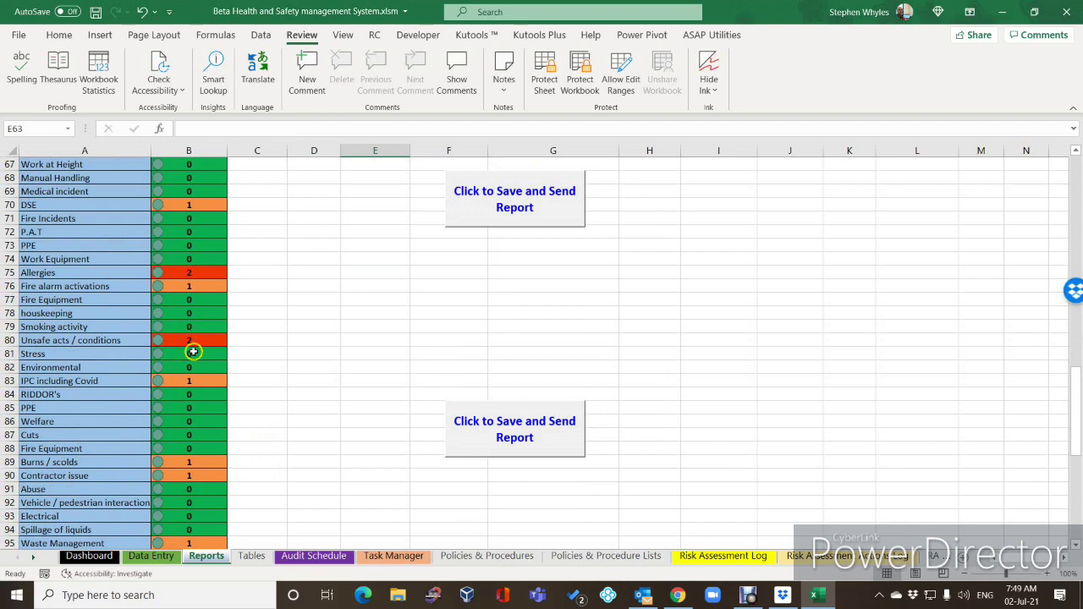
scroll(199, 342, down, 4)
scroll(203, 353, up, 3)
scroll(201, 353, up, 1)
- On Data Entry, set Whitwell's RIDDOR's count in B90 to 12 and view Reports
click(150, 556)
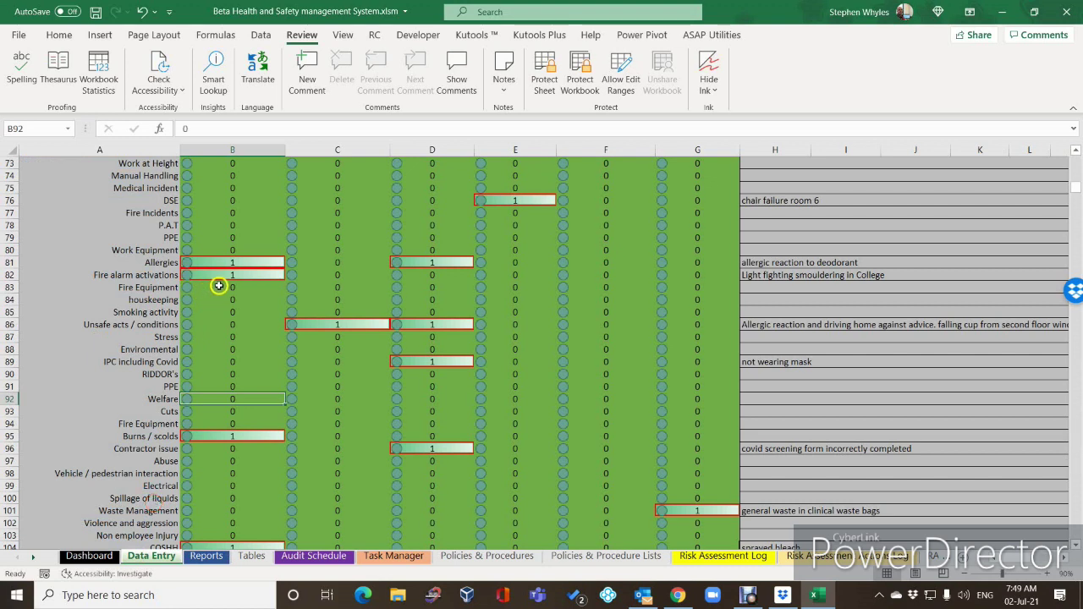
click(212, 374)
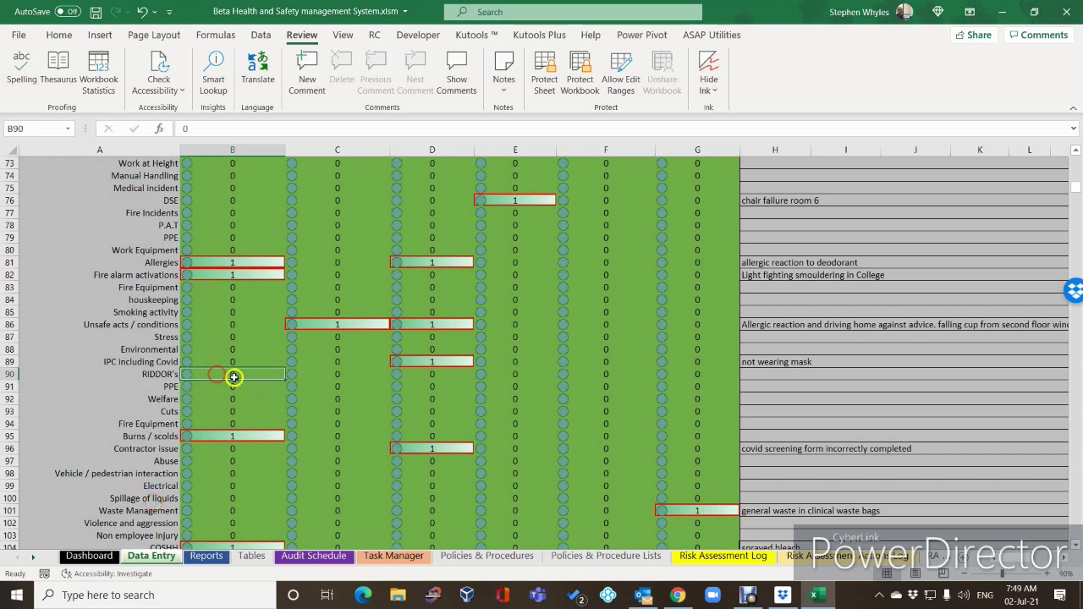
text(12)
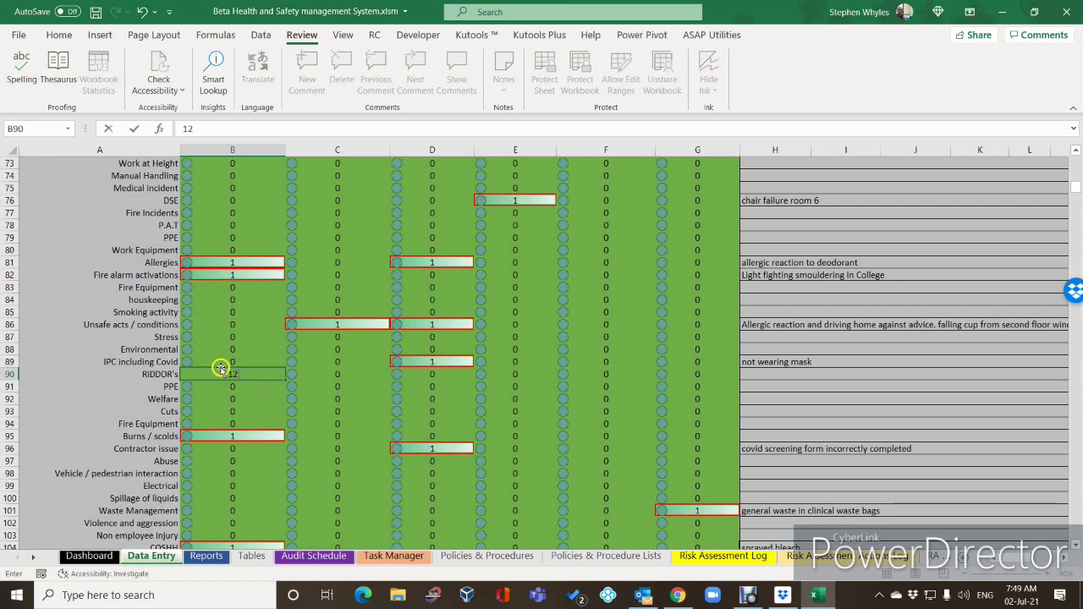
click(223, 350)
click(204, 562)
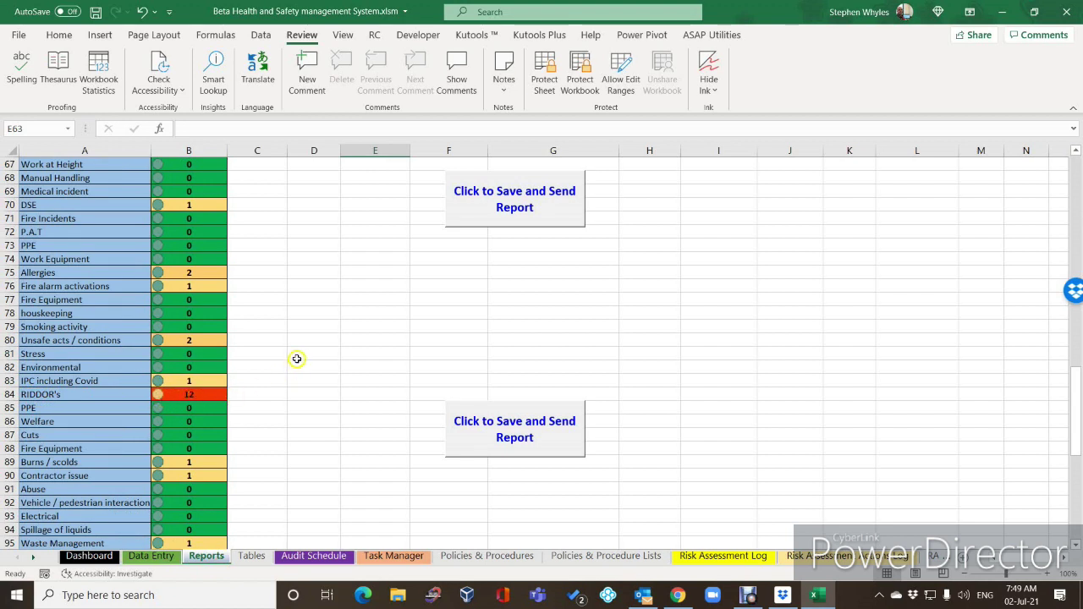
- Change B90 to 45 and check the Reports RIDDOR's line shows 45 in red
click(150, 556)
click(226, 373)
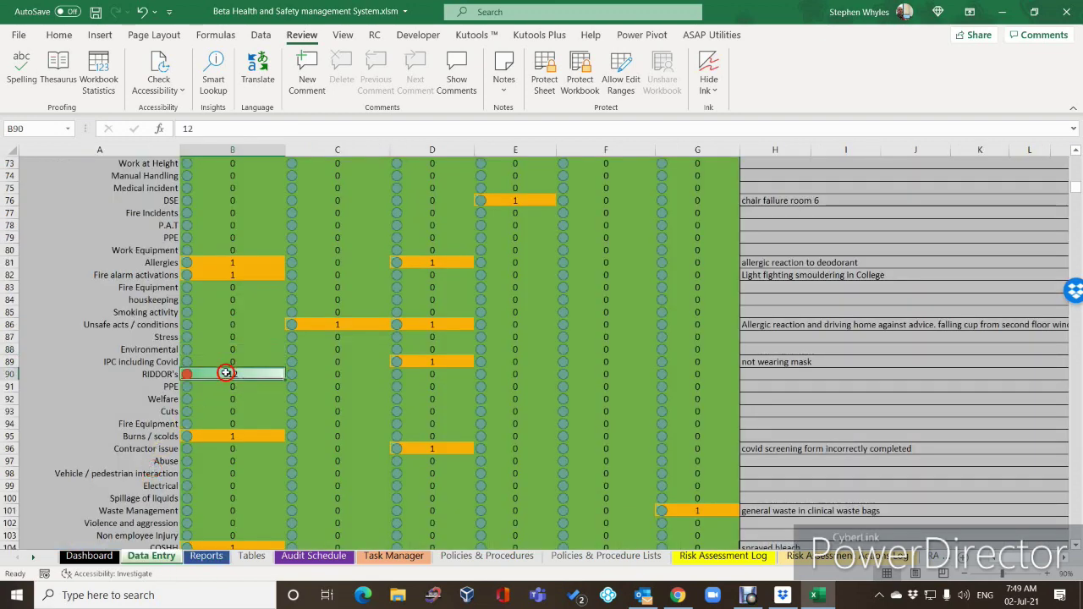
text(45)
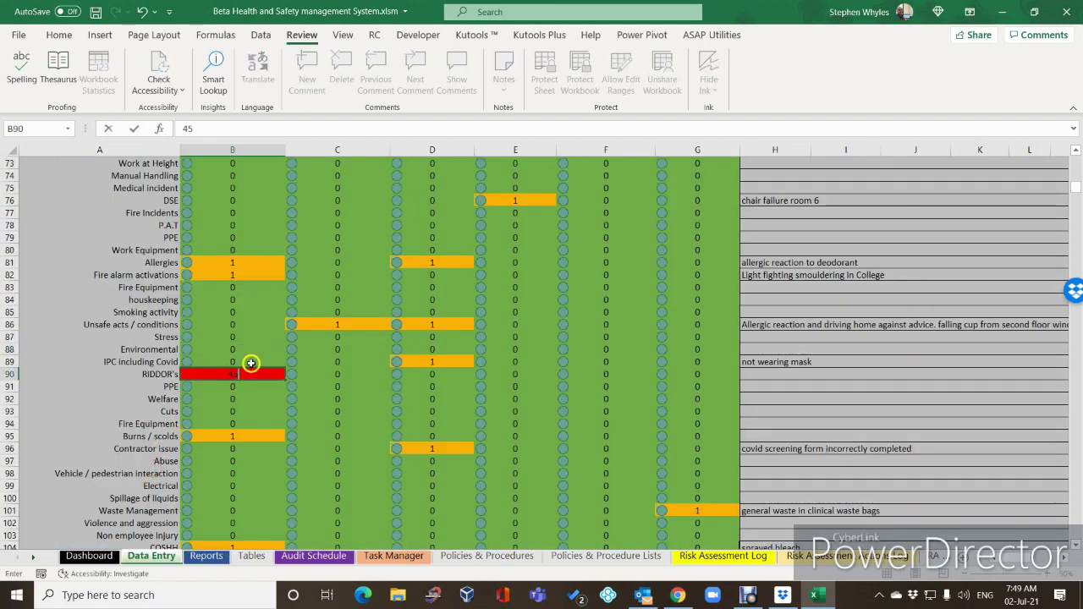
click(241, 348)
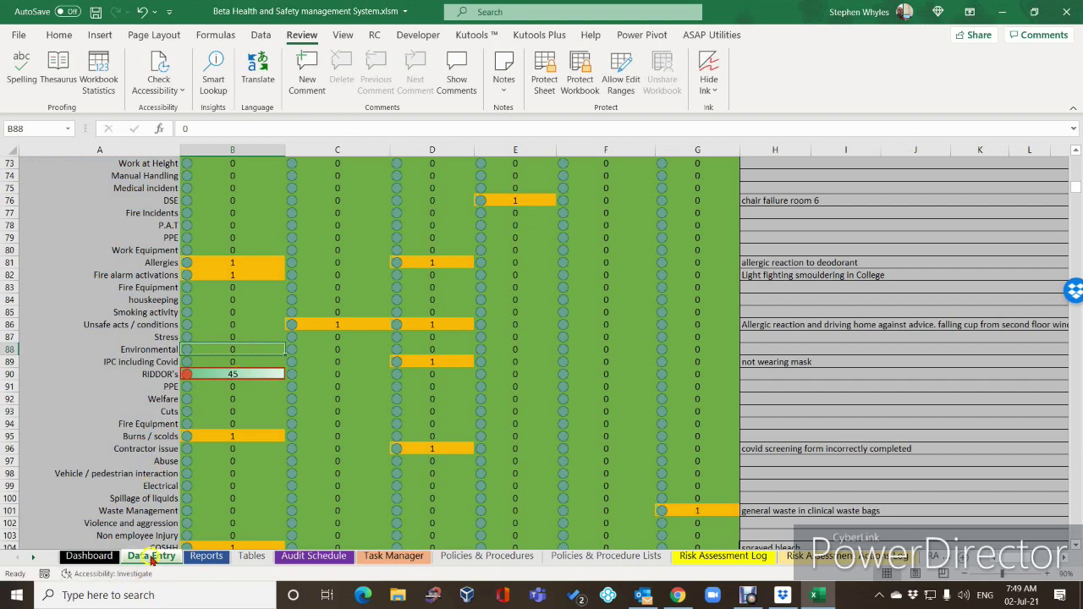
click(206, 556)
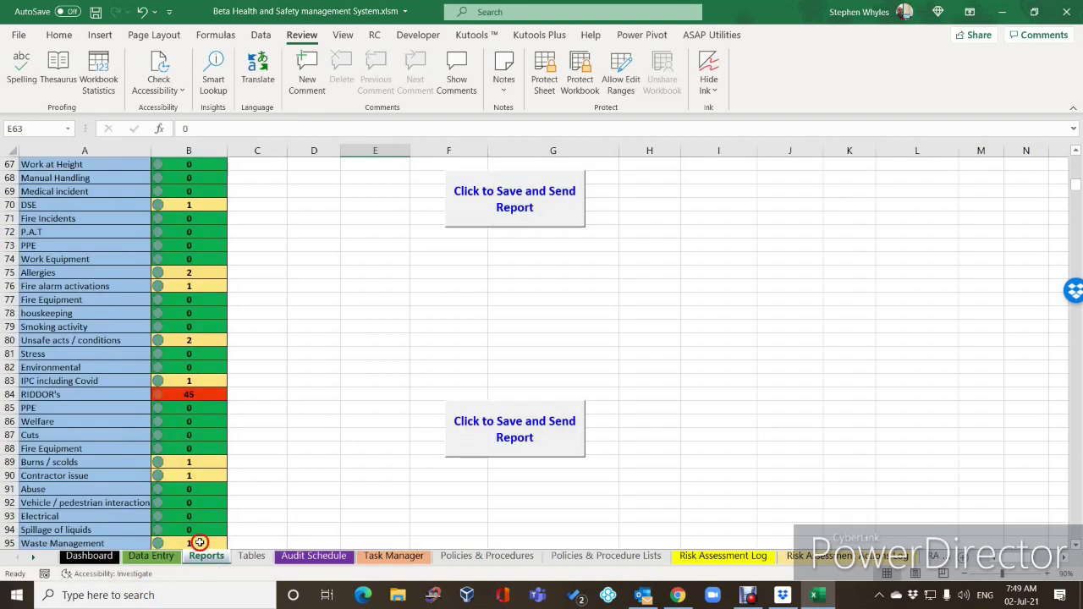
click(168, 398)
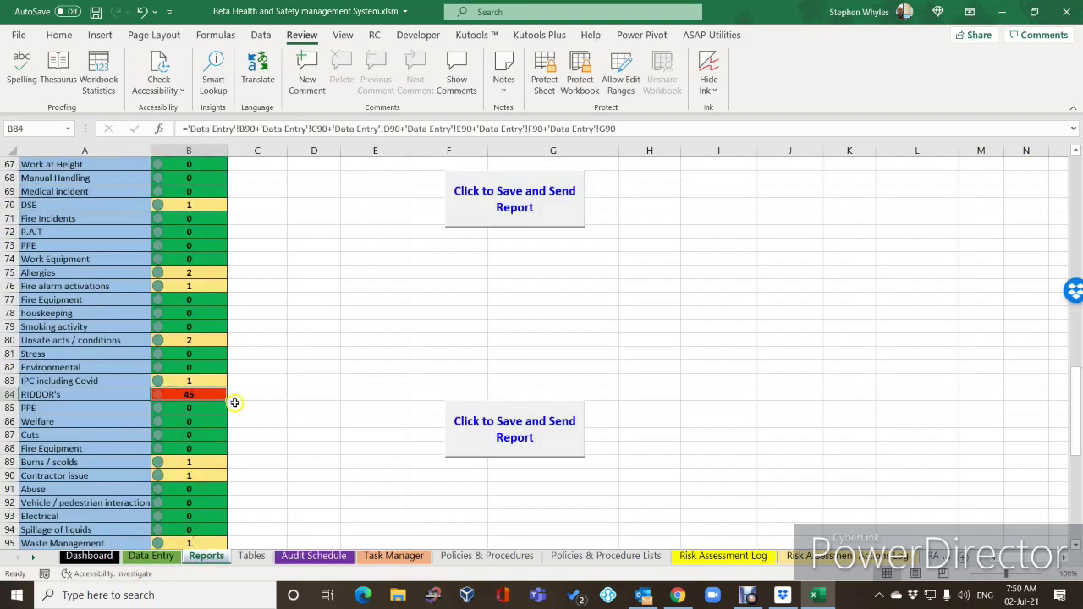
scroll(234, 403, up, 5)
scroll(235, 403, down, 7)
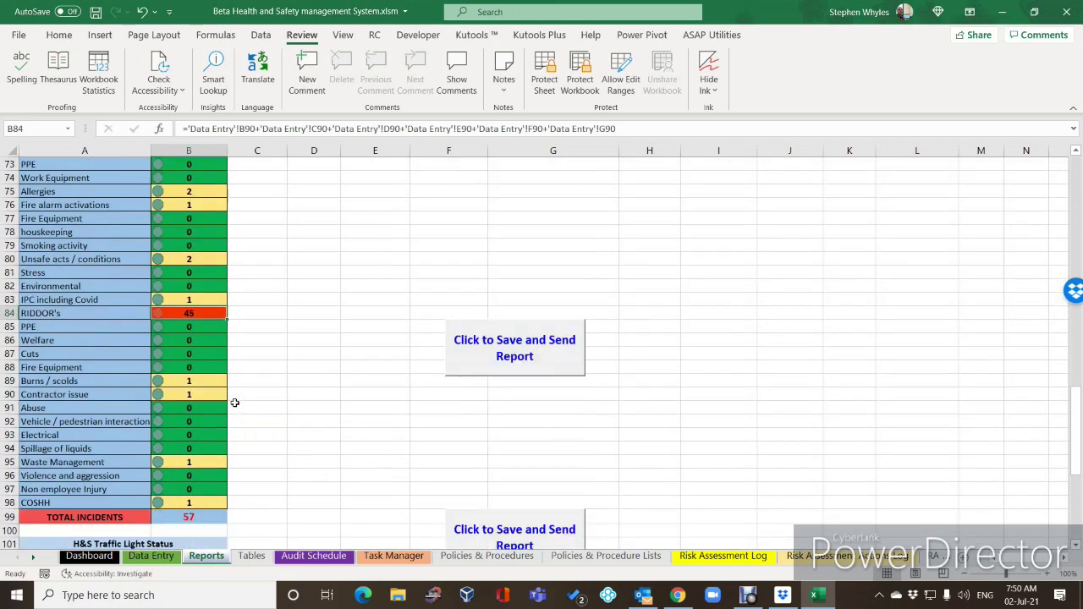
scroll(234, 402, down, 2)
scroll(237, 406, up, 1)
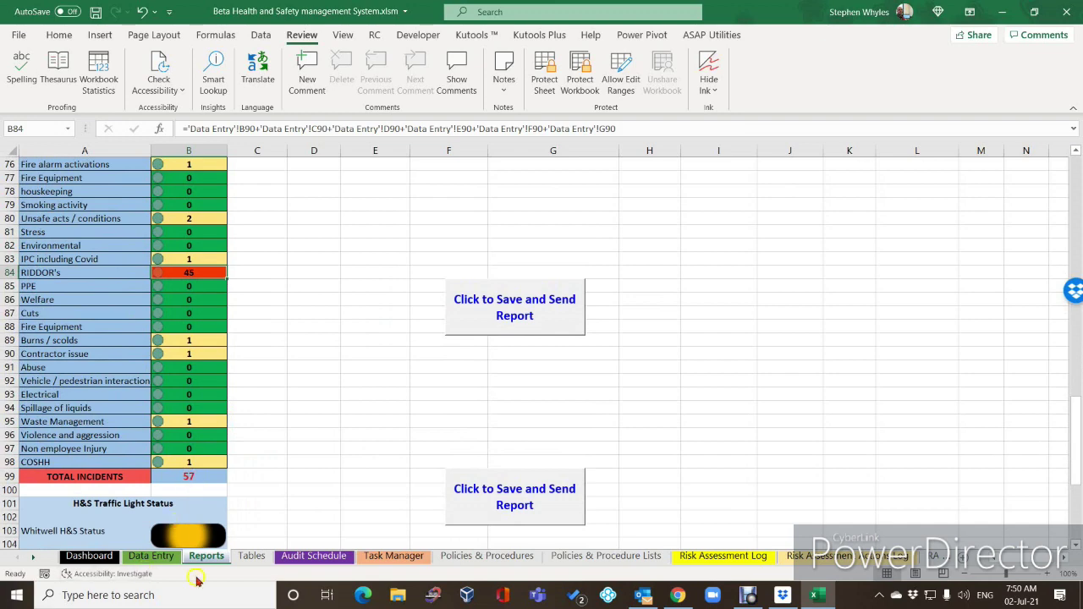
scroll(234, 507, down, 6)
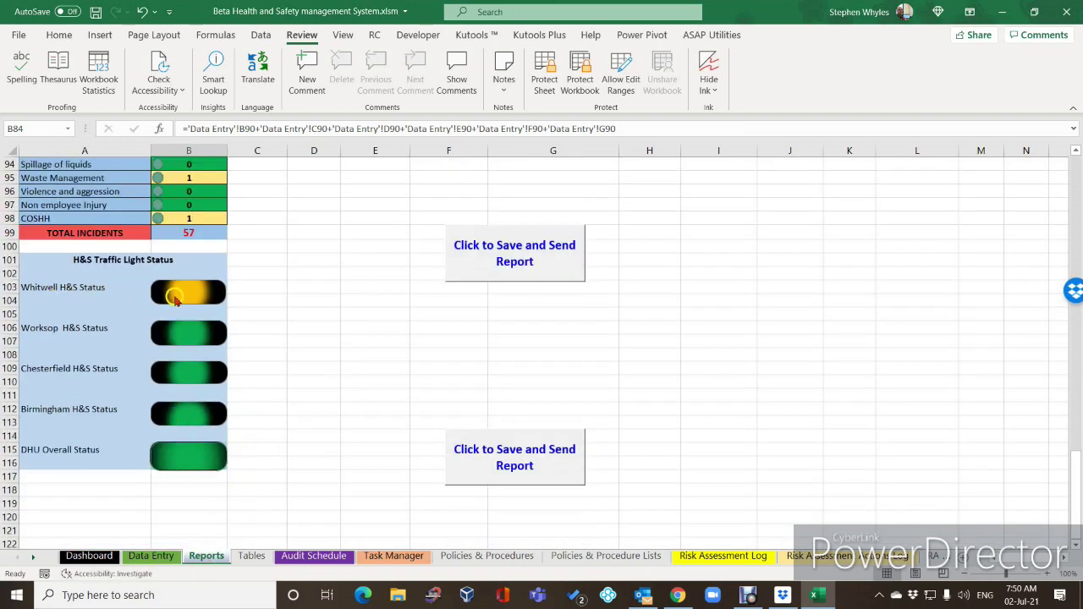
mouse_move(191, 300)
scroll(169, 414, up, 11)
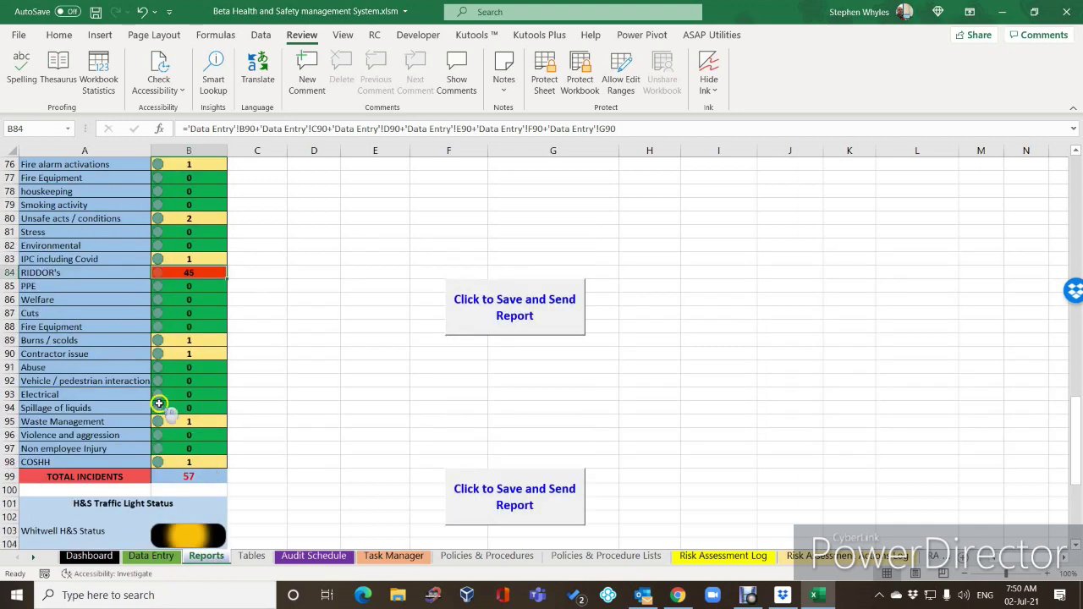
- Step through the Audit Schedule and Task Manager sheets to reach Policies & Procedures
click(313, 556)
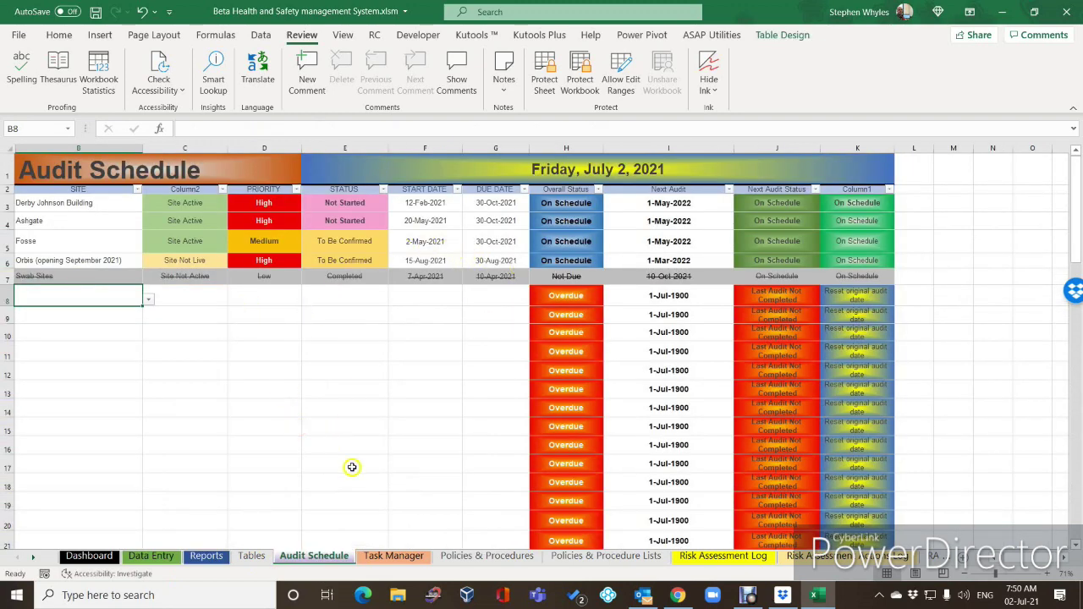
click(393, 556)
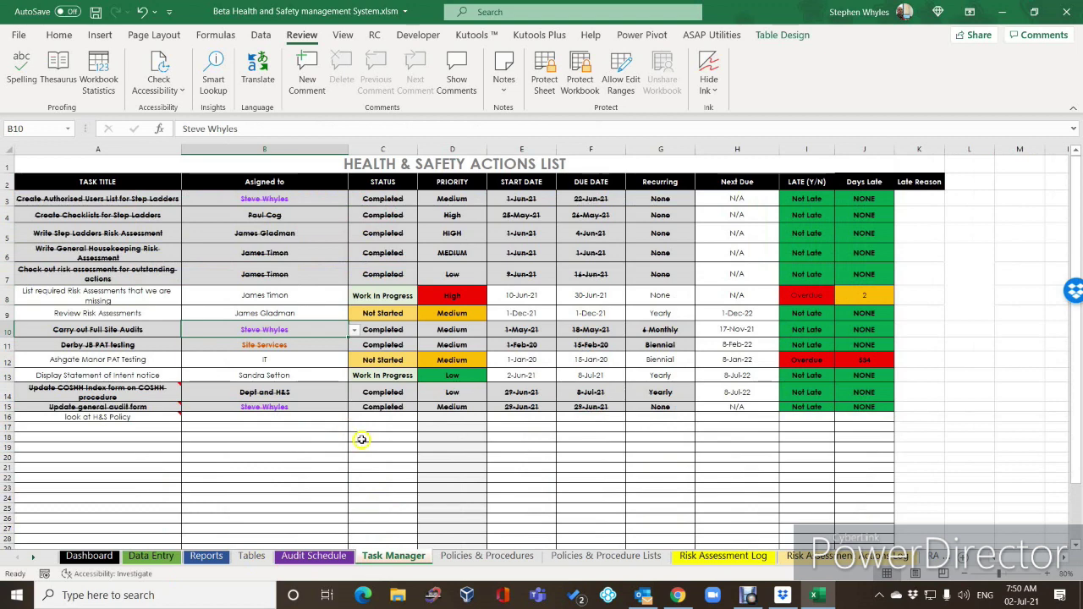
click(484, 558)
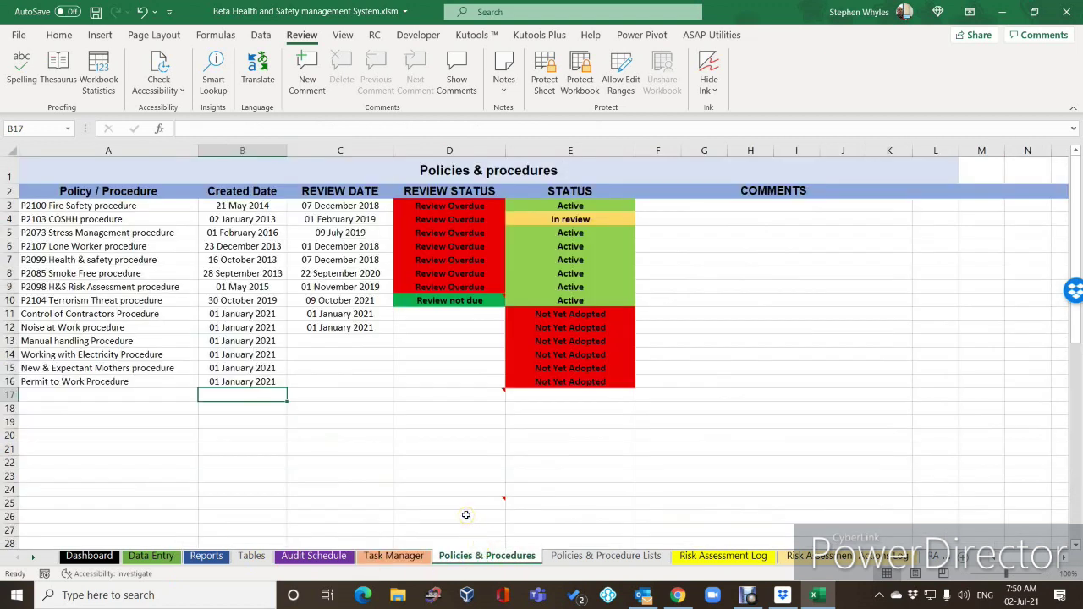
- Hide the Policies & Procedure Lists sheet and go back to Policies & Procedures
click(597, 556)
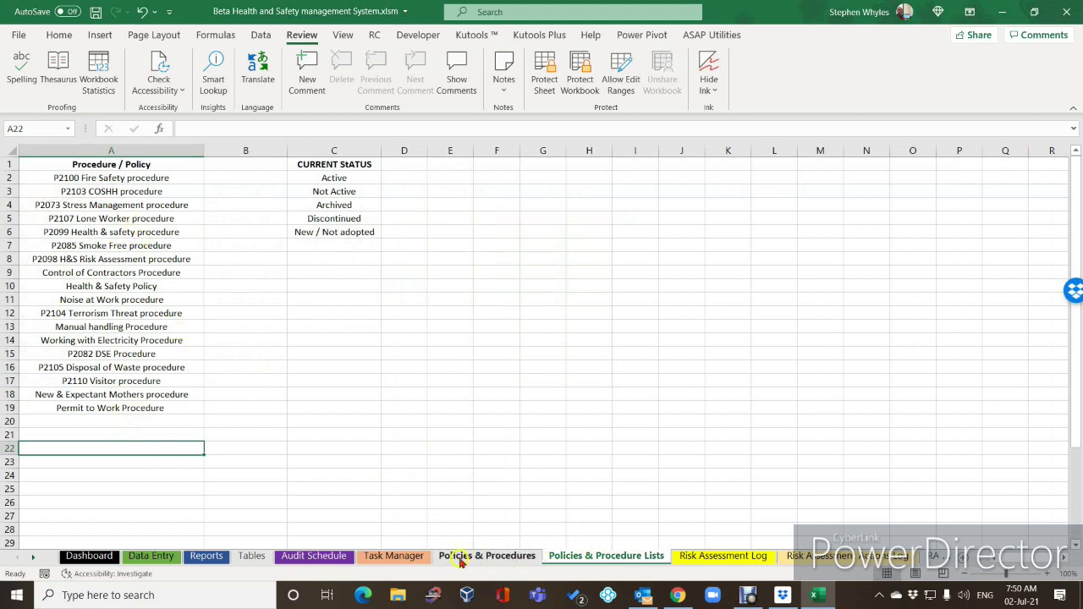
right_click(584, 559)
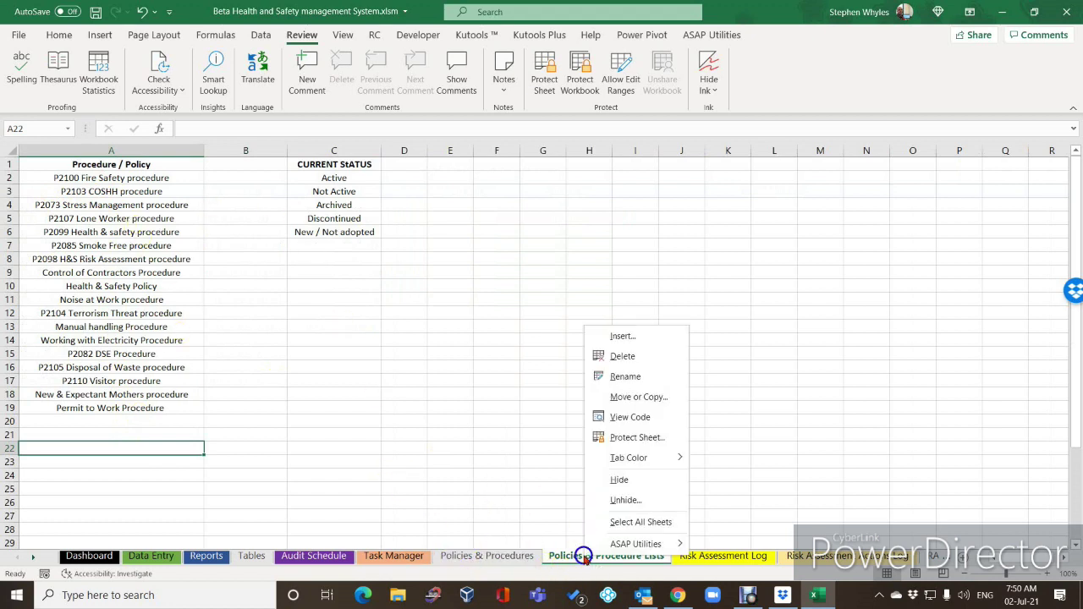
click(618, 479)
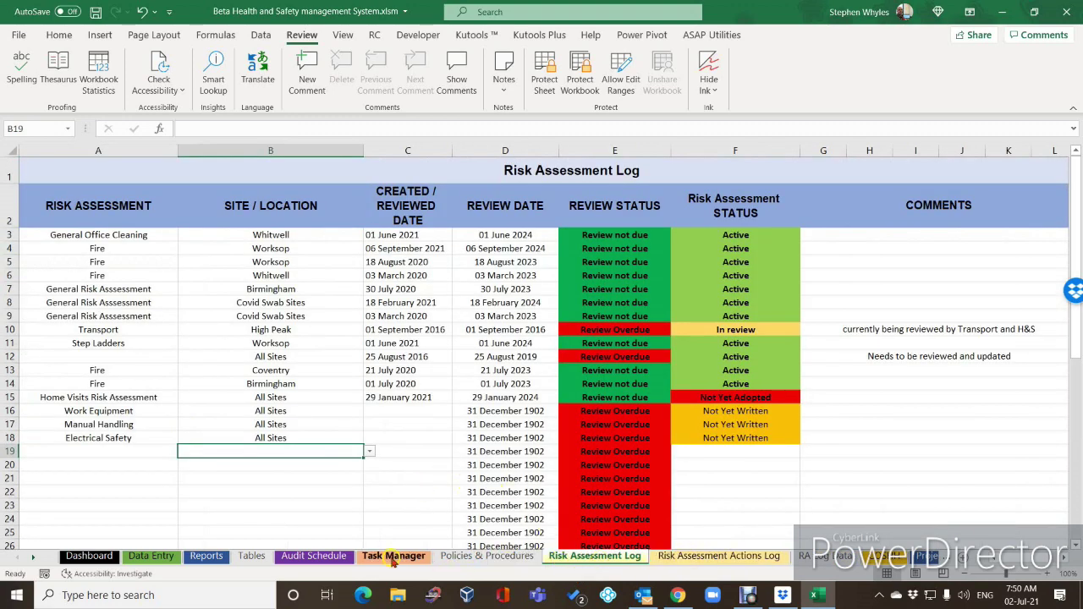
click(472, 560)
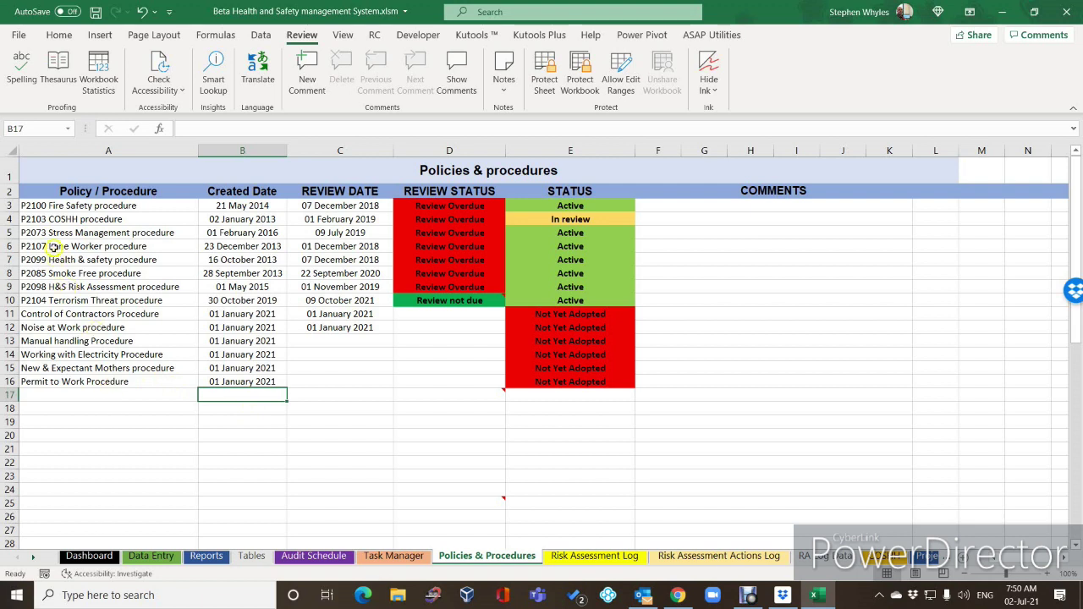
- Review the procedure entries, the A16 dropdown list left unchanged, and D3's review status formula
click(76, 207)
click(79, 258)
click(68, 300)
click(103, 381)
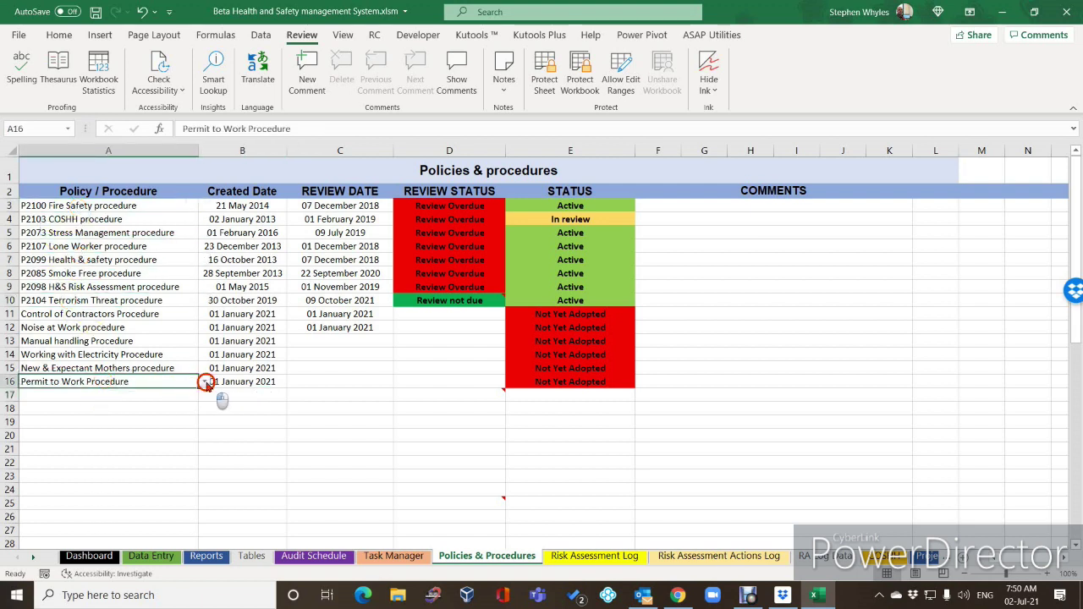
click(204, 382)
drag(206, 435, 205, 399)
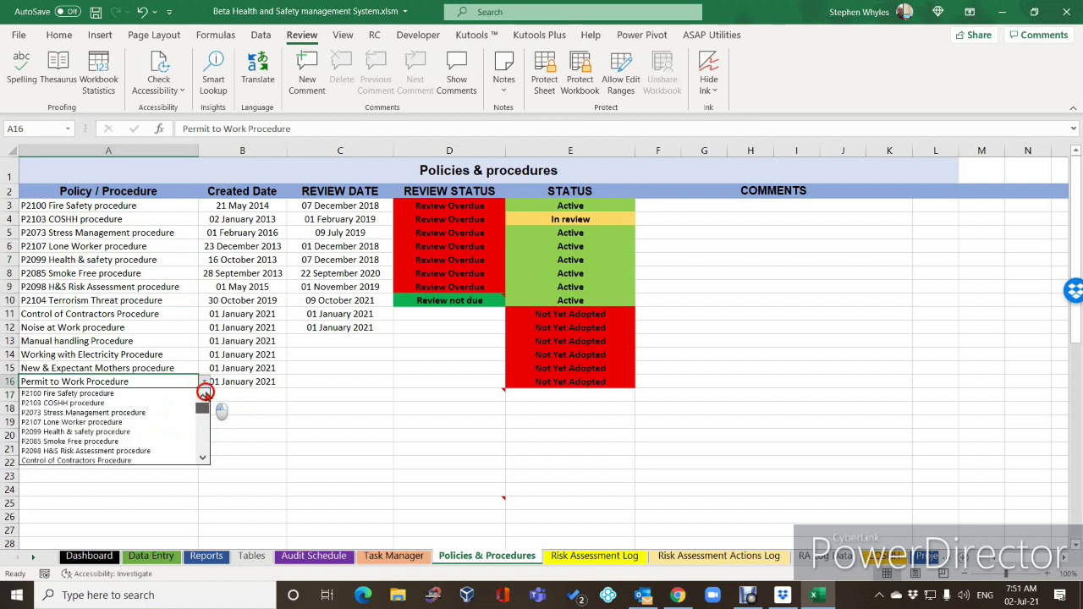
click(279, 401)
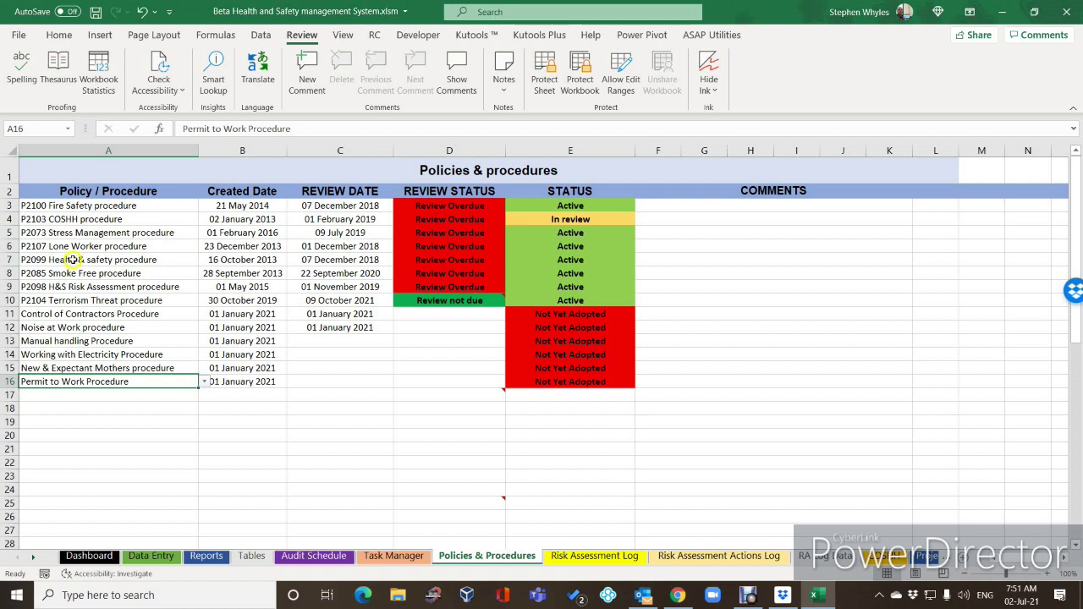
click(454, 207)
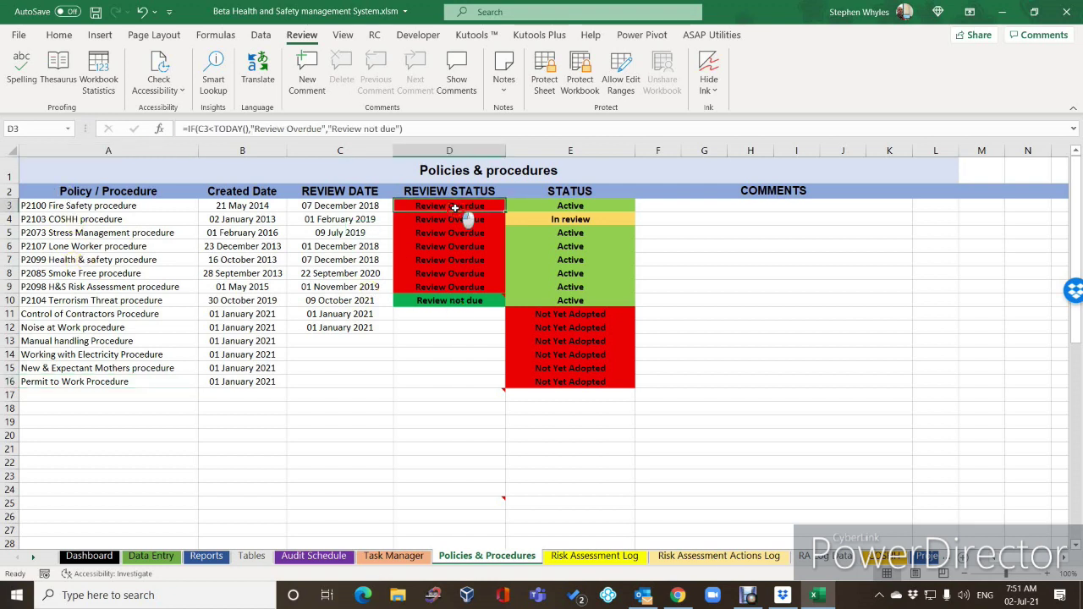
mouse_move(455, 208)
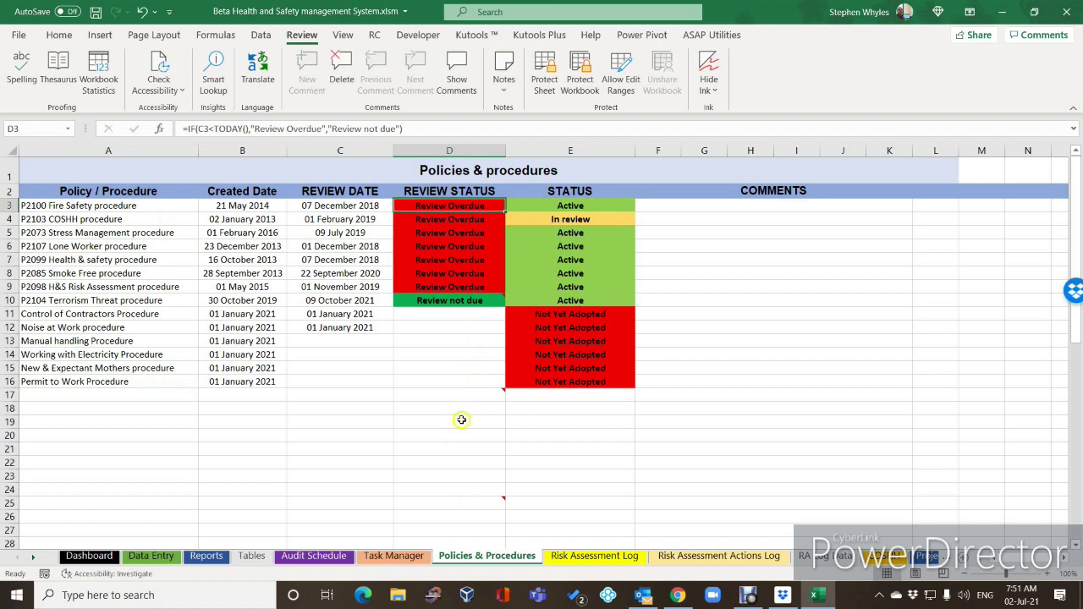
scroll(448, 440, down, 4)
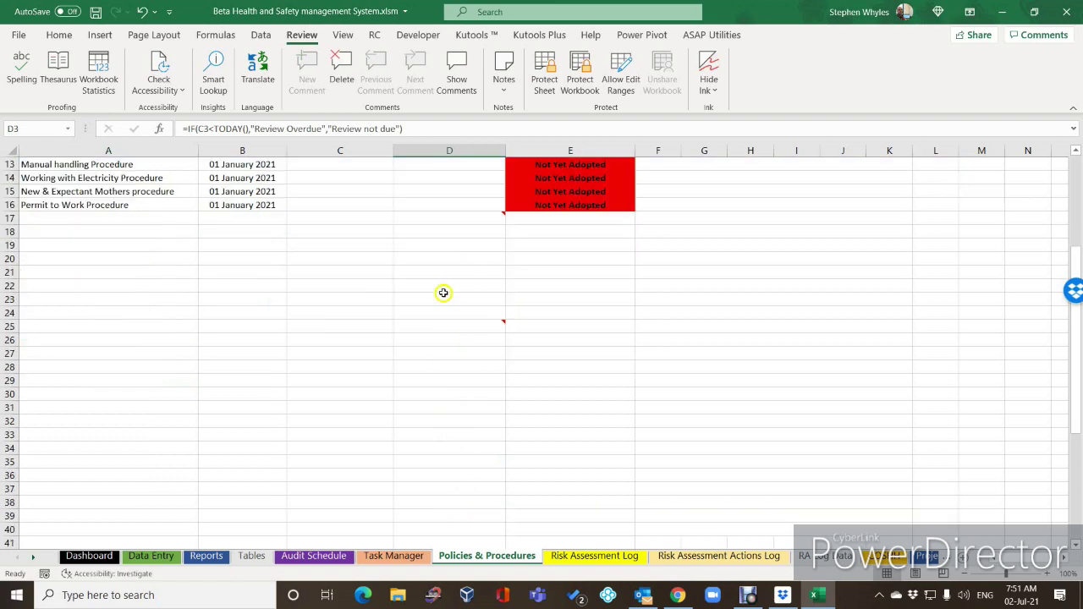
scroll(443, 292, up, 3)
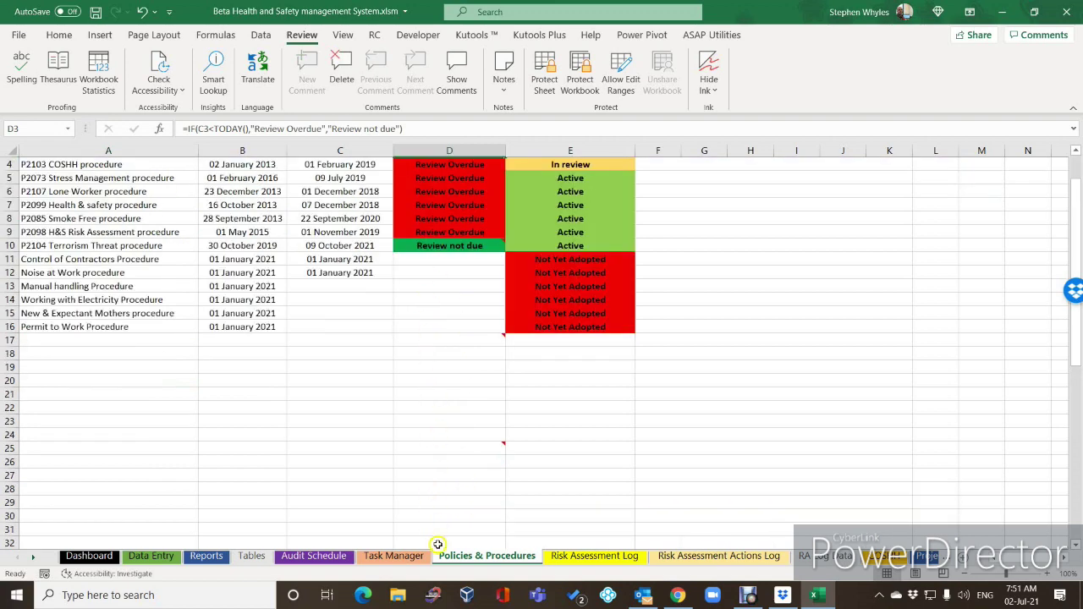
click(439, 260)
click(438, 338)
click(454, 423)
click(439, 263)
scroll(438, 265, up, 1)
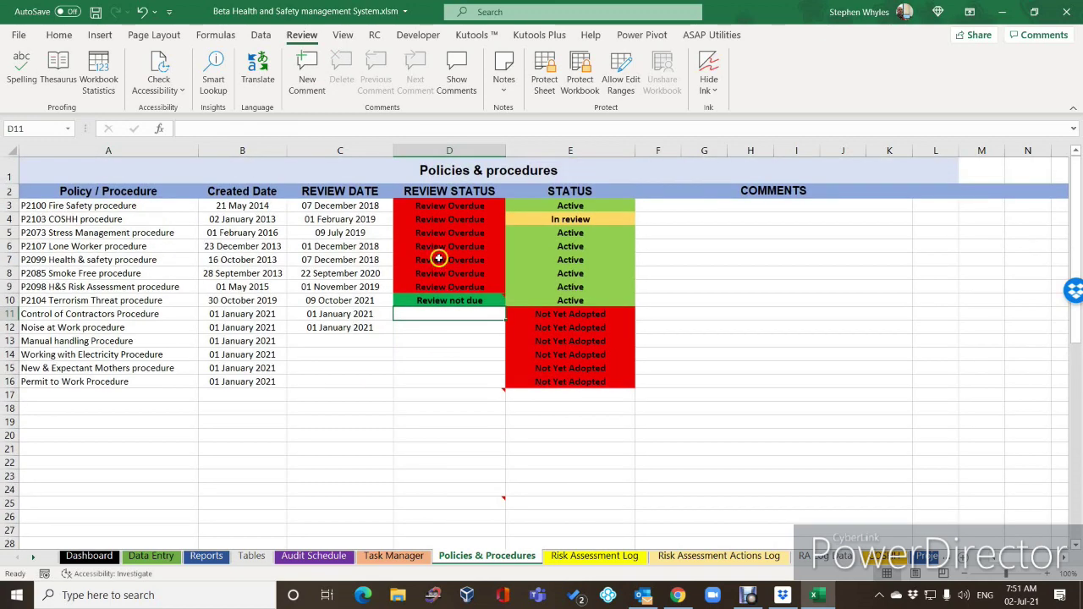
click(450, 285)
click(450, 285)
click(474, 301)
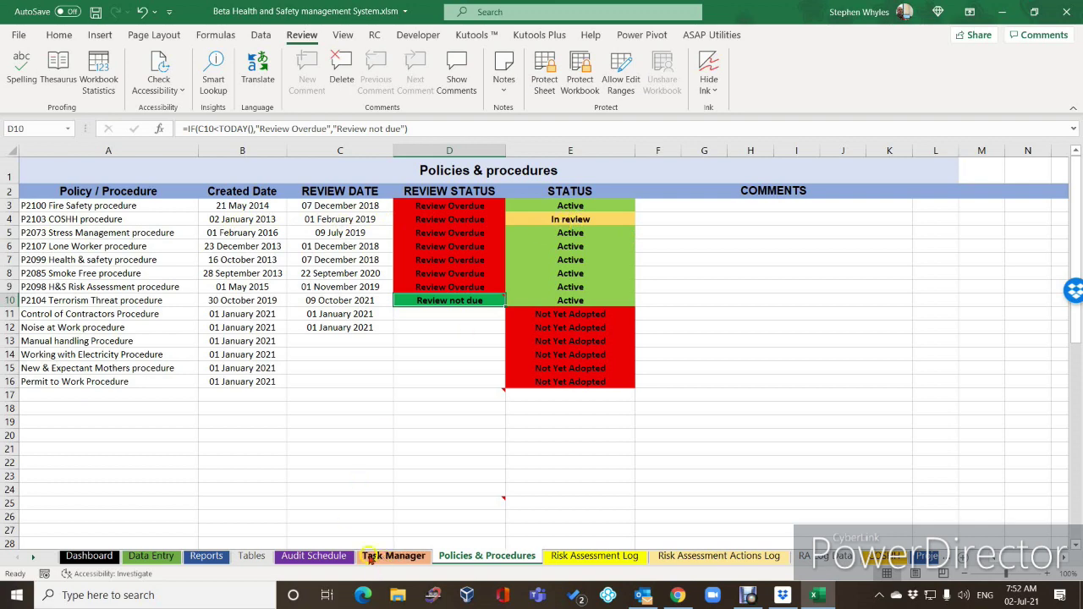
click(206, 557)
scroll(90, 386, up, 5)
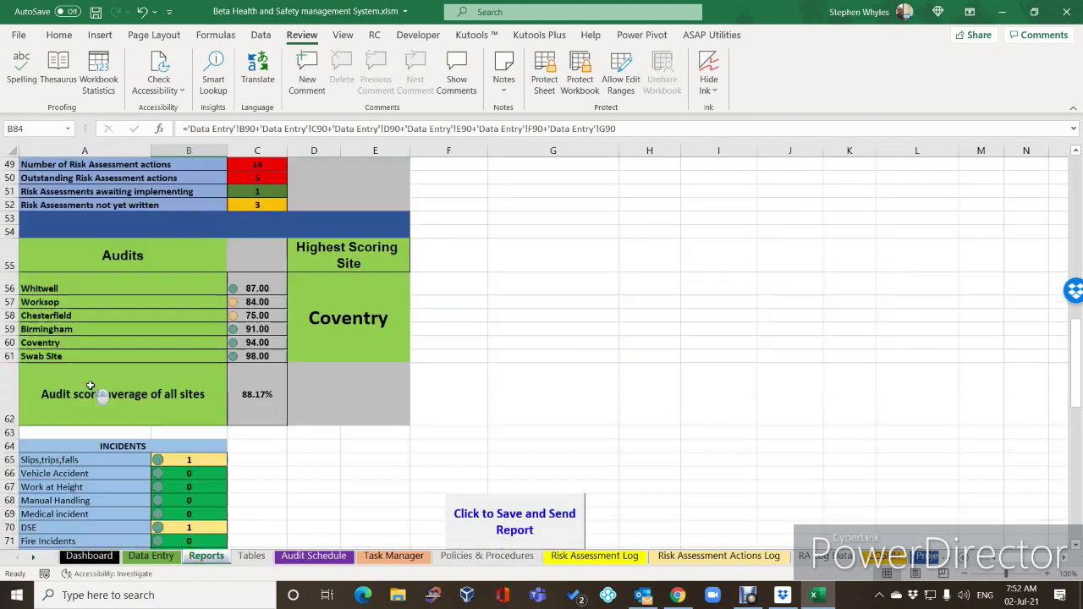
scroll(90, 386, up, 7)
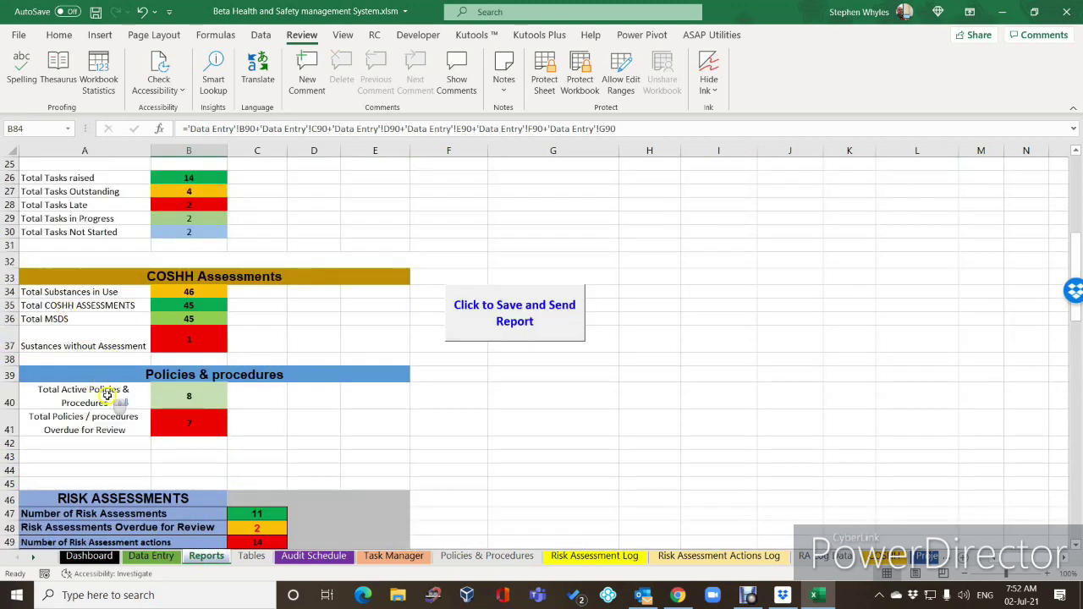
scroll(107, 395, down, 1)
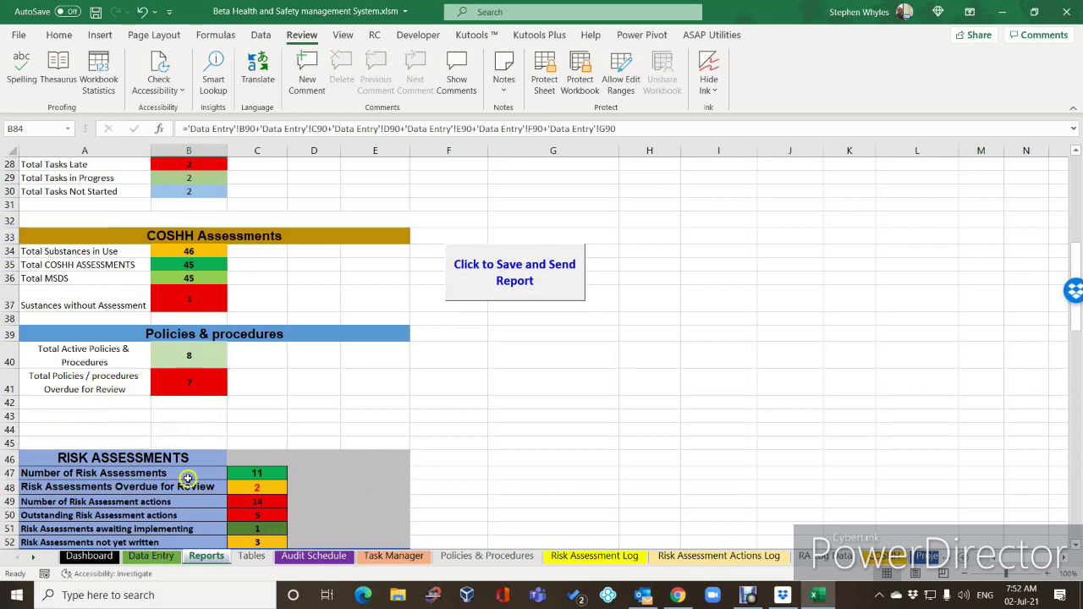
click(466, 563)
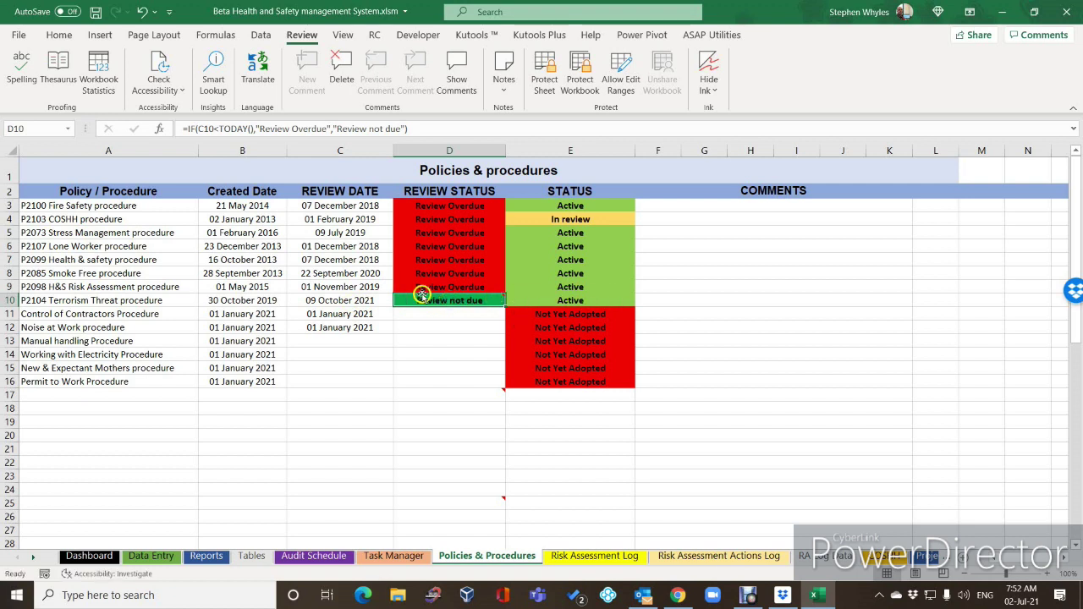
- Browse the Risk Assessment Log, Risk Assessment Actions Log and risk assessment data lists sheets
click(397, 404)
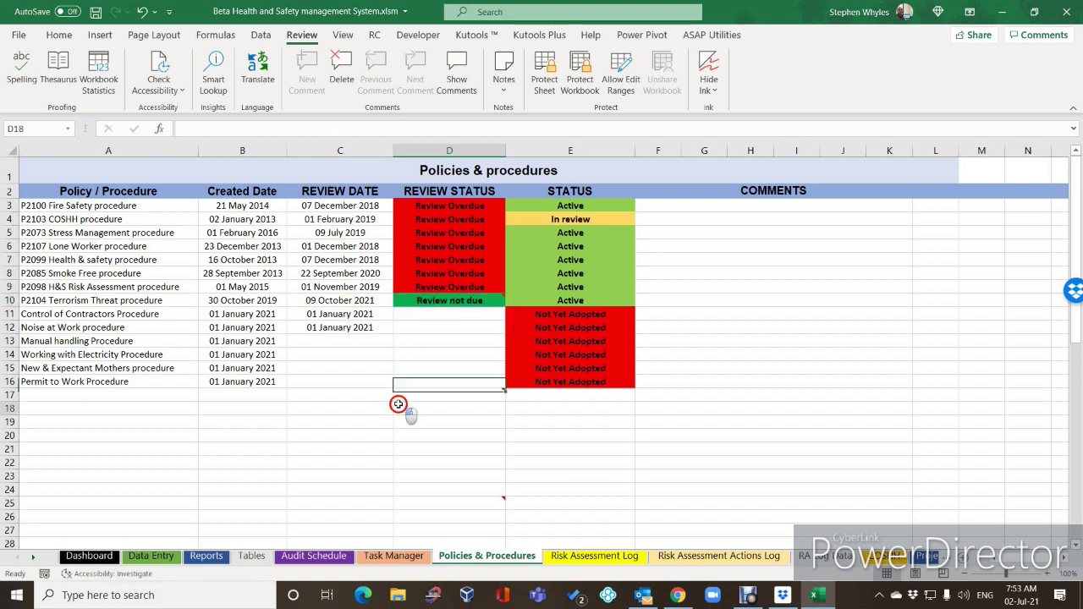
click(582, 557)
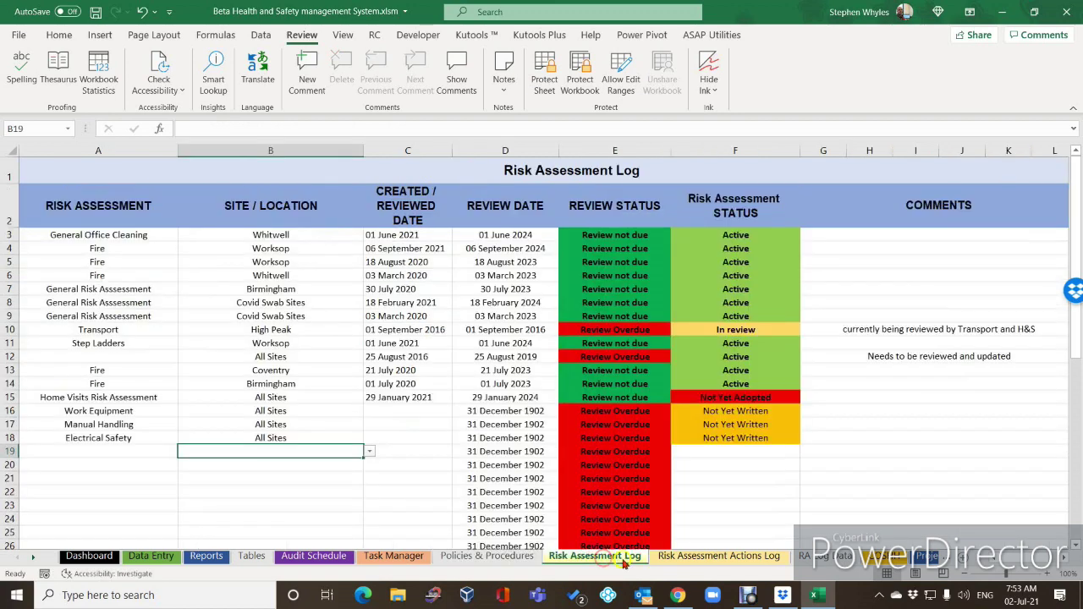
click(670, 557)
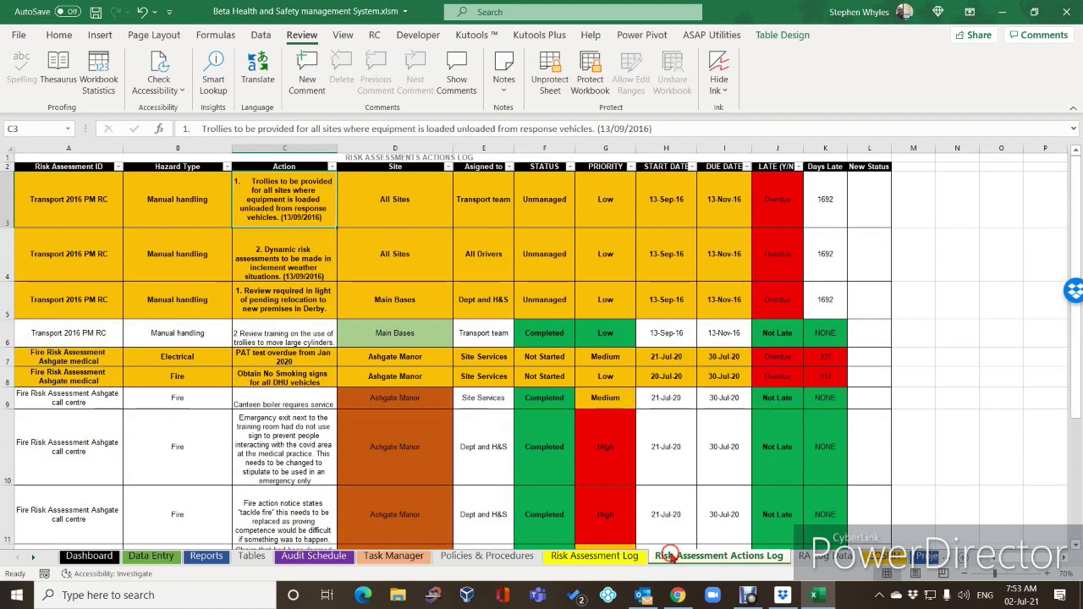
click(825, 556)
click(588, 374)
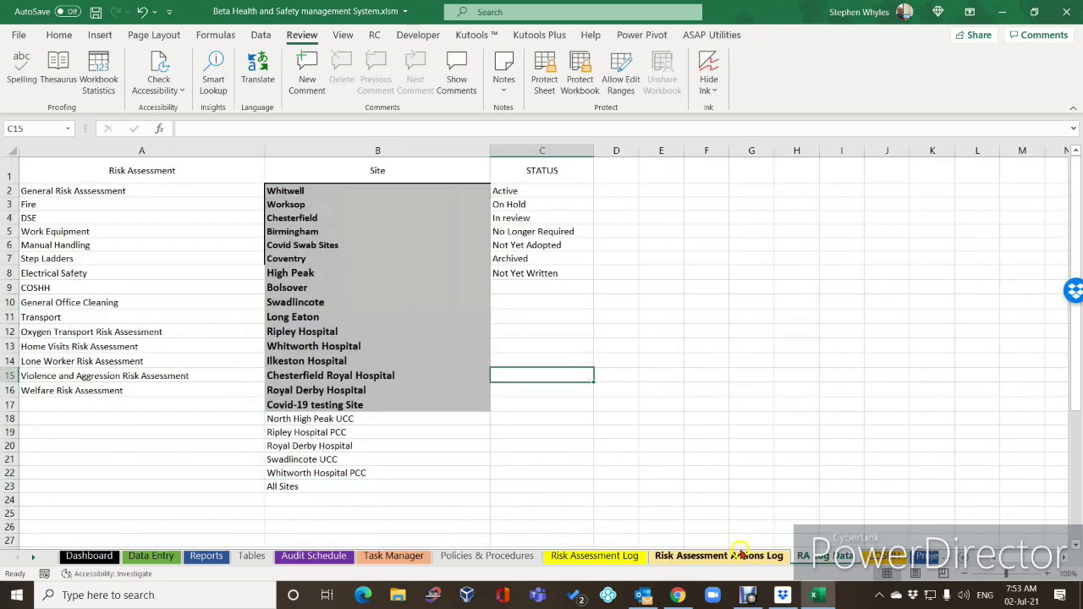
- View the COSHH sheet, point out Swadlincote UCC and All Sites, then go to the Gantt audit planner
click(884, 557)
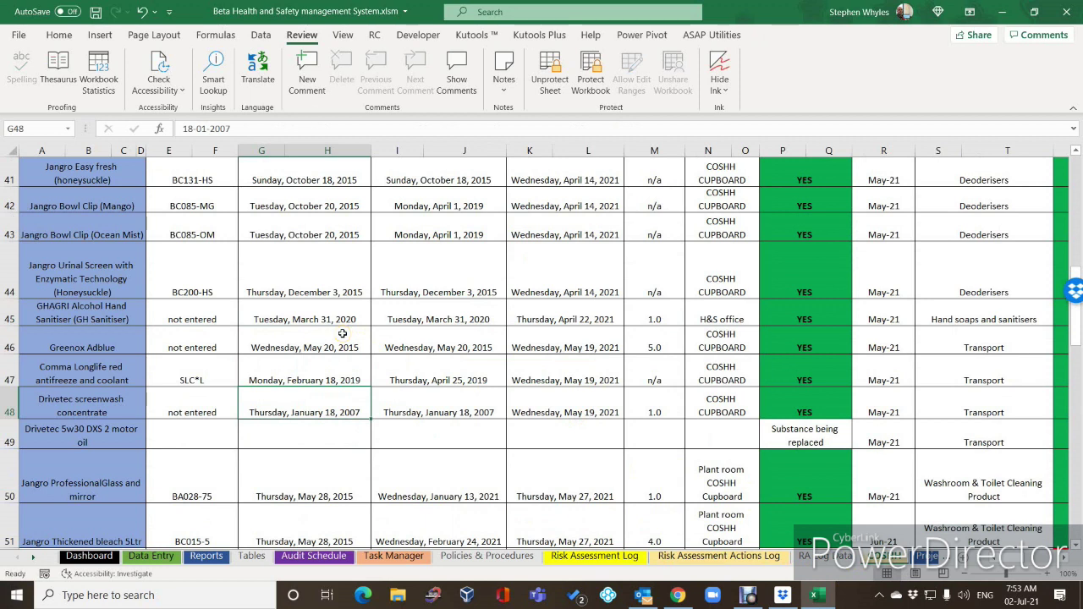
click(826, 557)
click(397, 457)
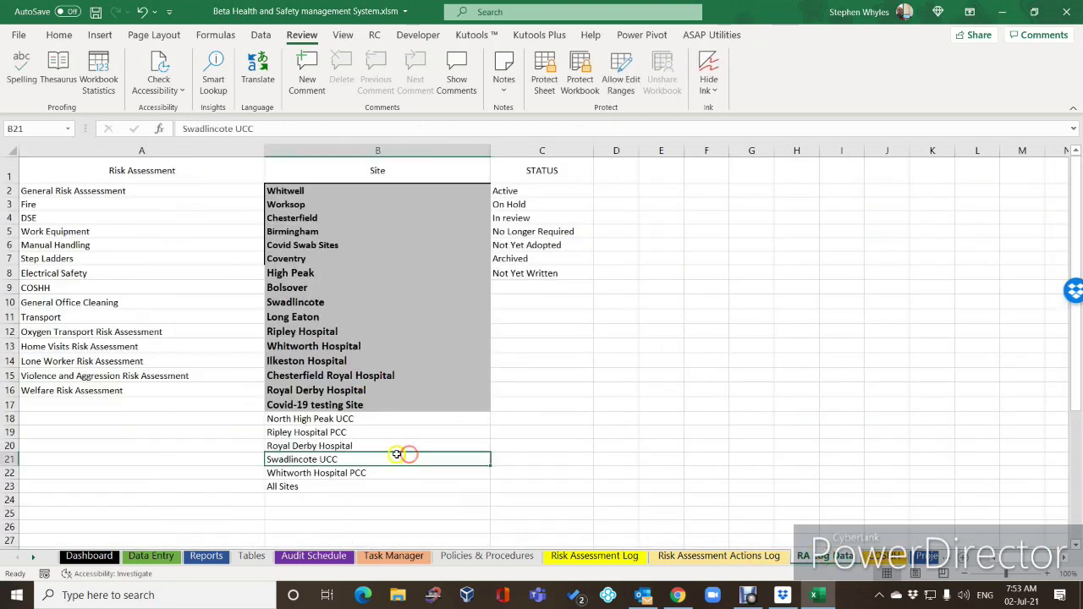
click(309, 492)
click(62, 438)
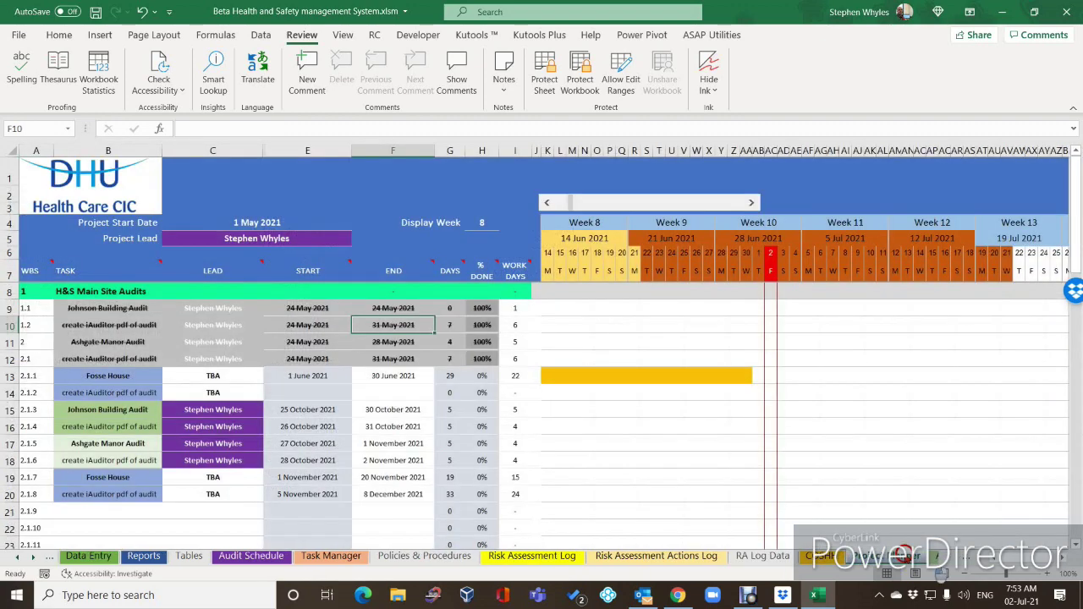
click(926, 556)
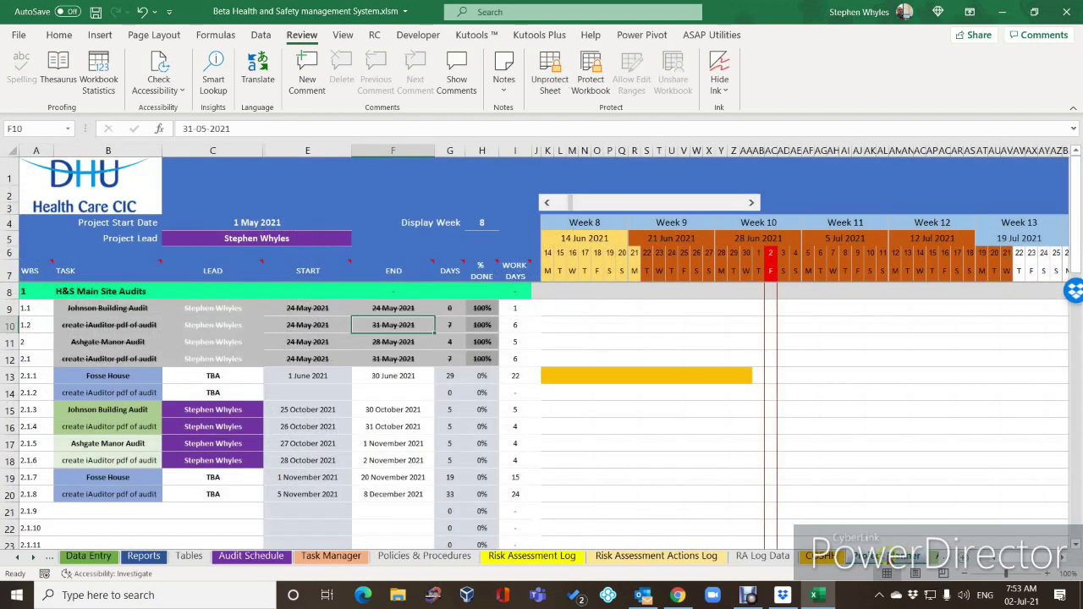
click(817, 557)
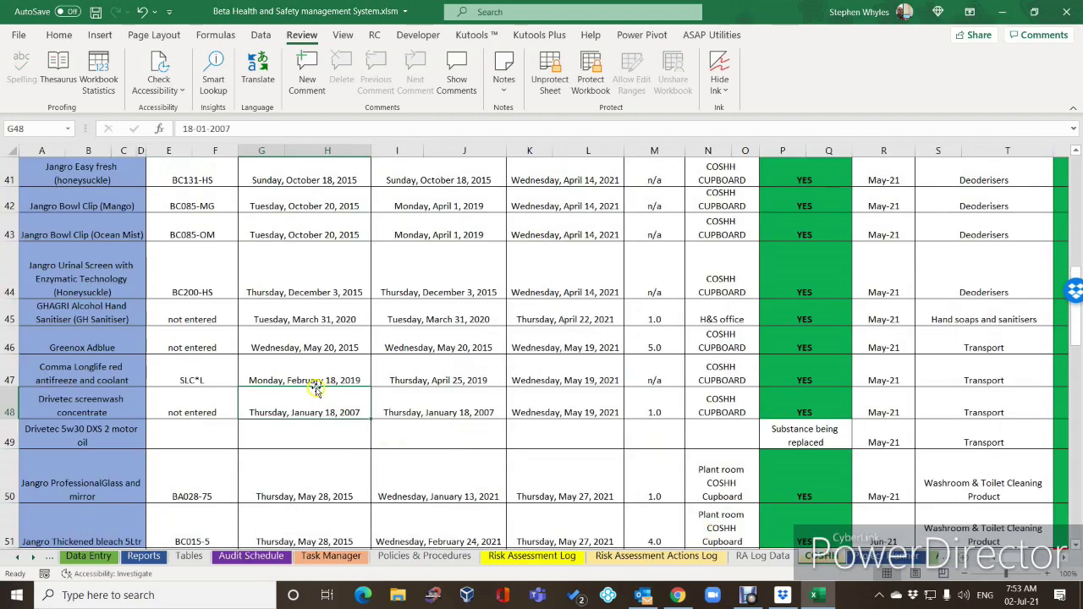
scroll(317, 390, up, 6)
scroll(317, 389, up, 8)
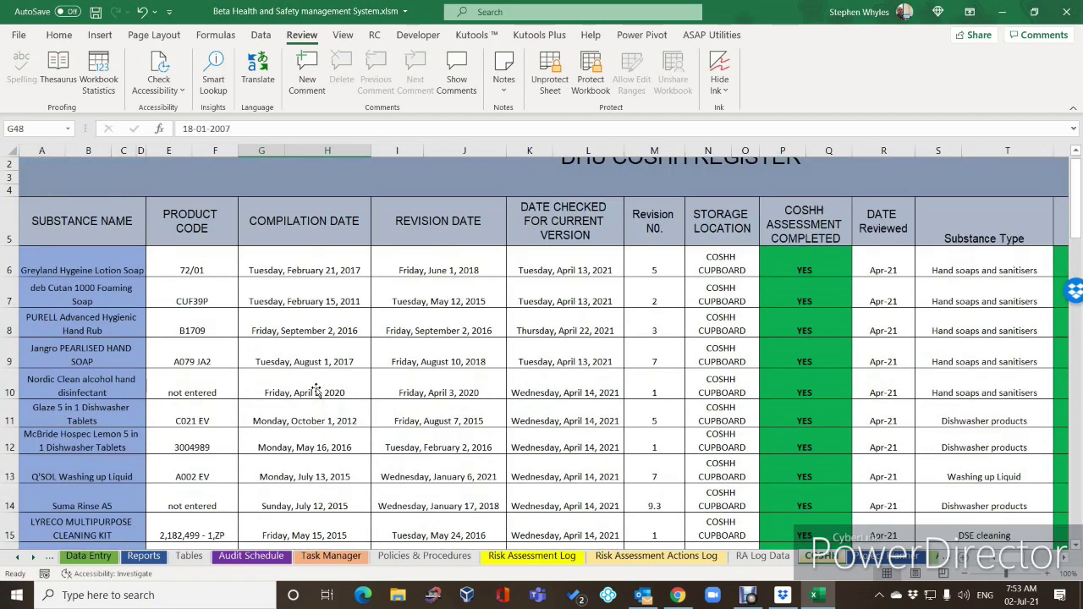
scroll(317, 391, down, 3)
scroll(317, 391, up, 4)
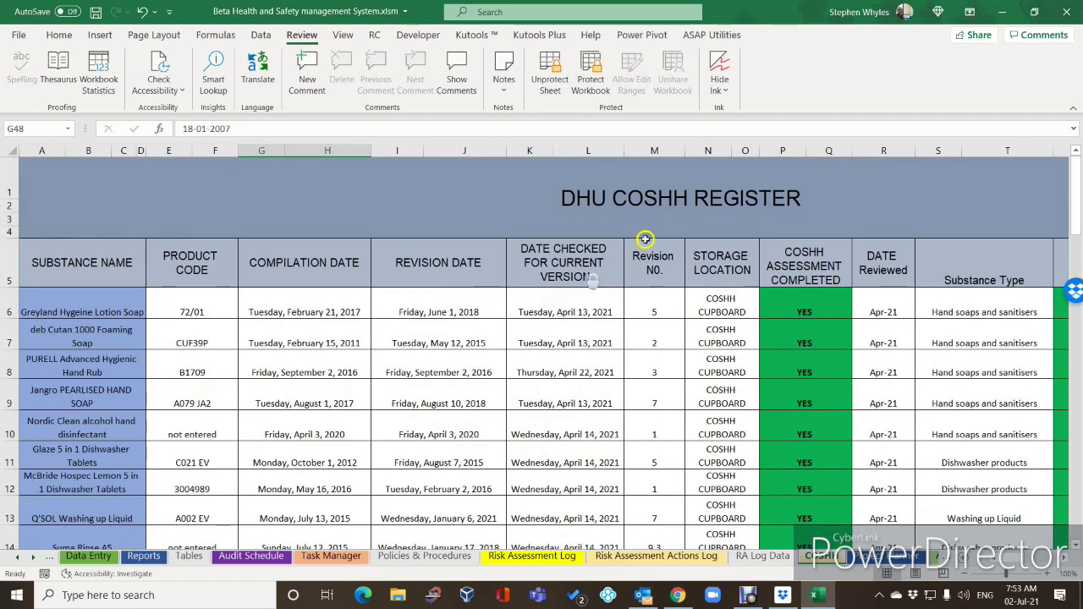
click(181, 307)
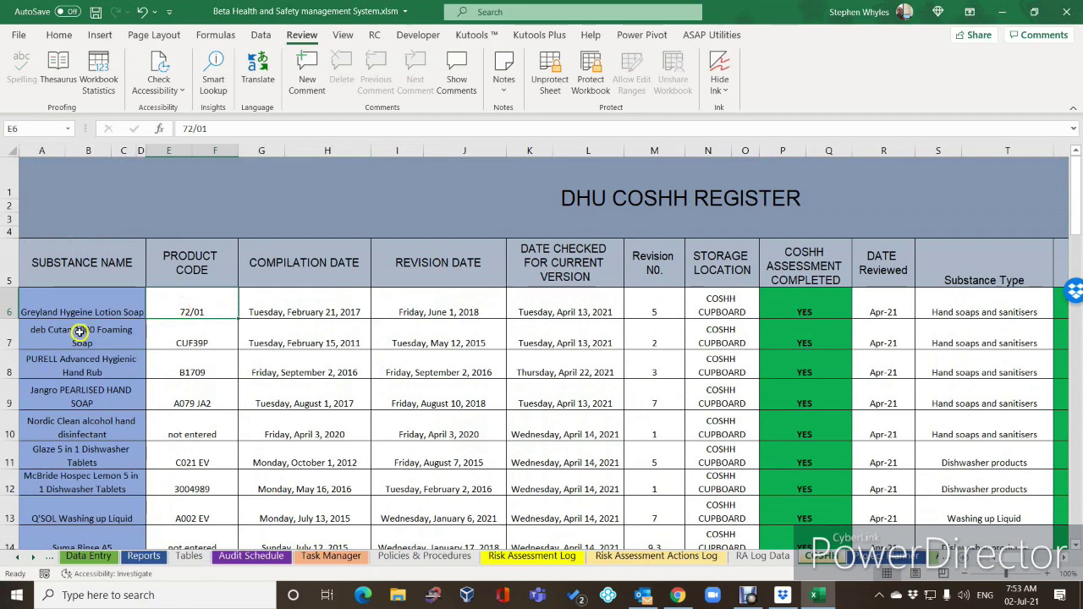
click(142, 338)
scroll(387, 408, down, 12)
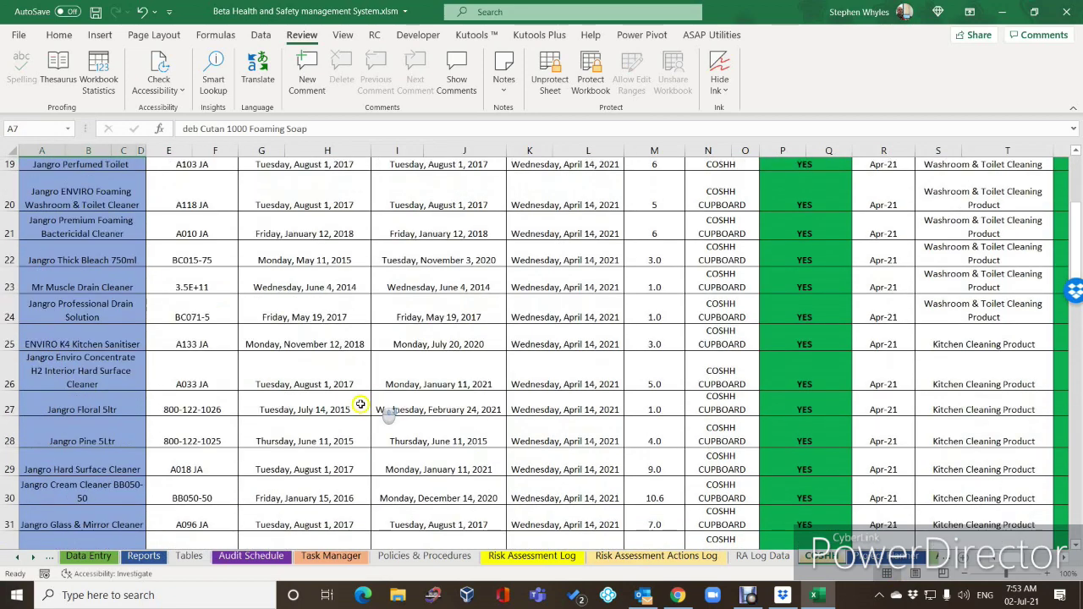
scroll(224, 453, down, 4)
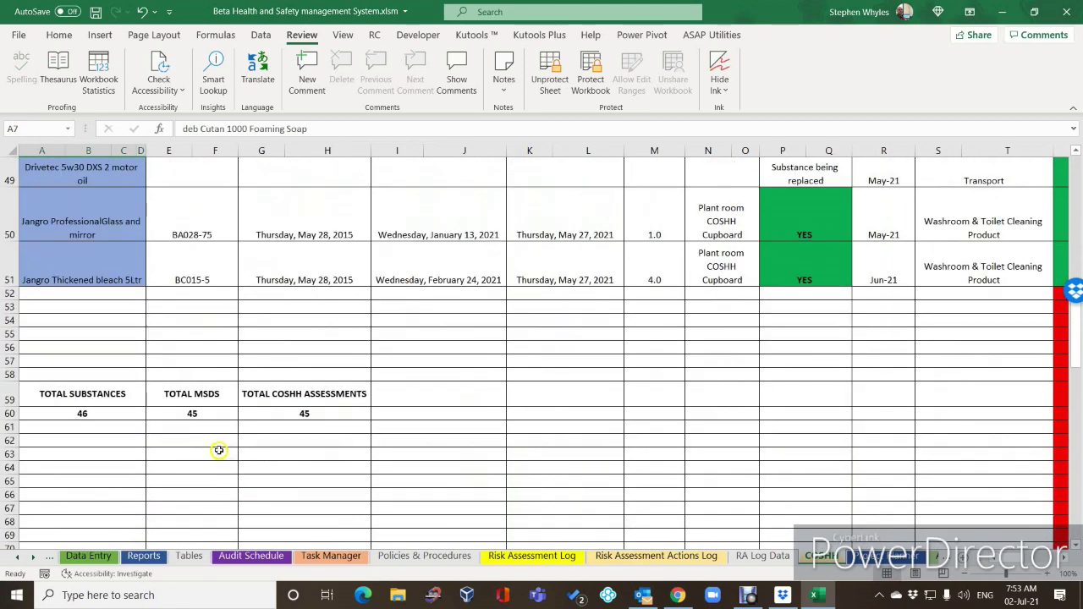
scroll(220, 449, up, 5)
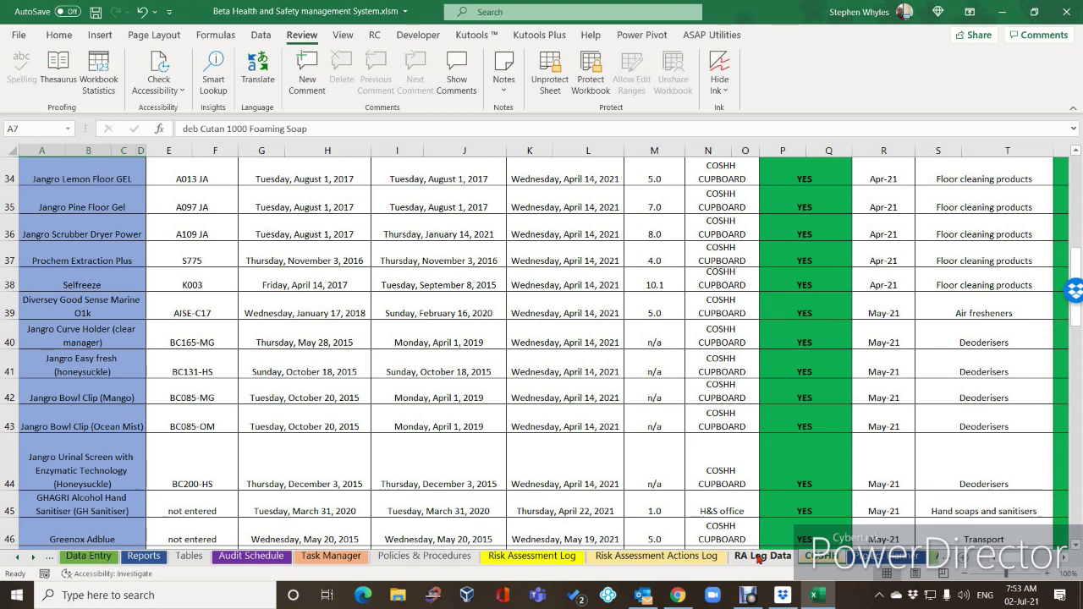
click(884, 556)
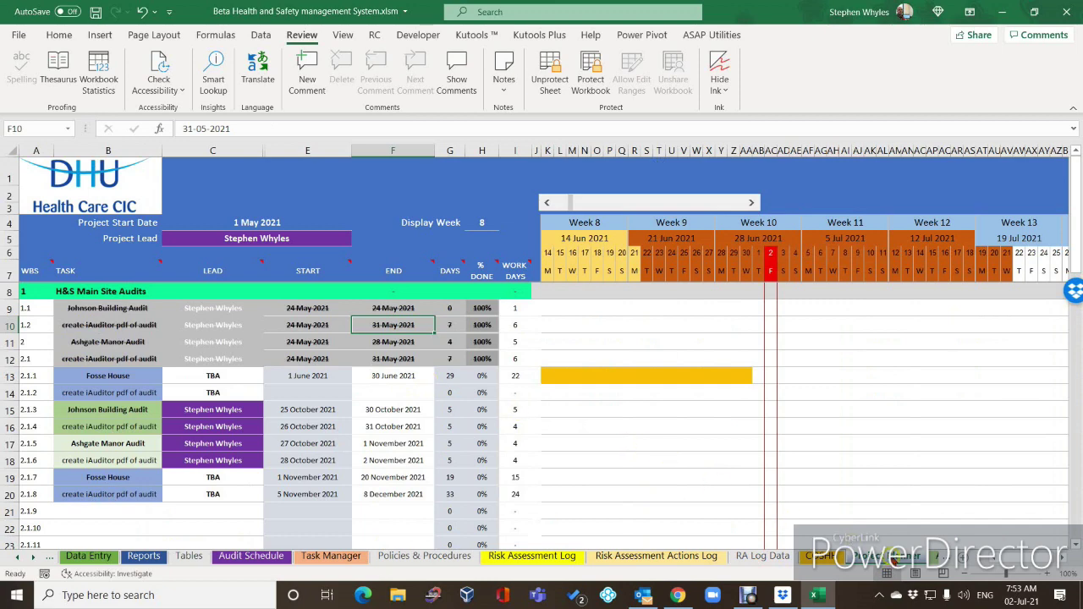
- View the DHU authorised users list, selecting the Fogger, Unknown and second user entries
click(934, 556)
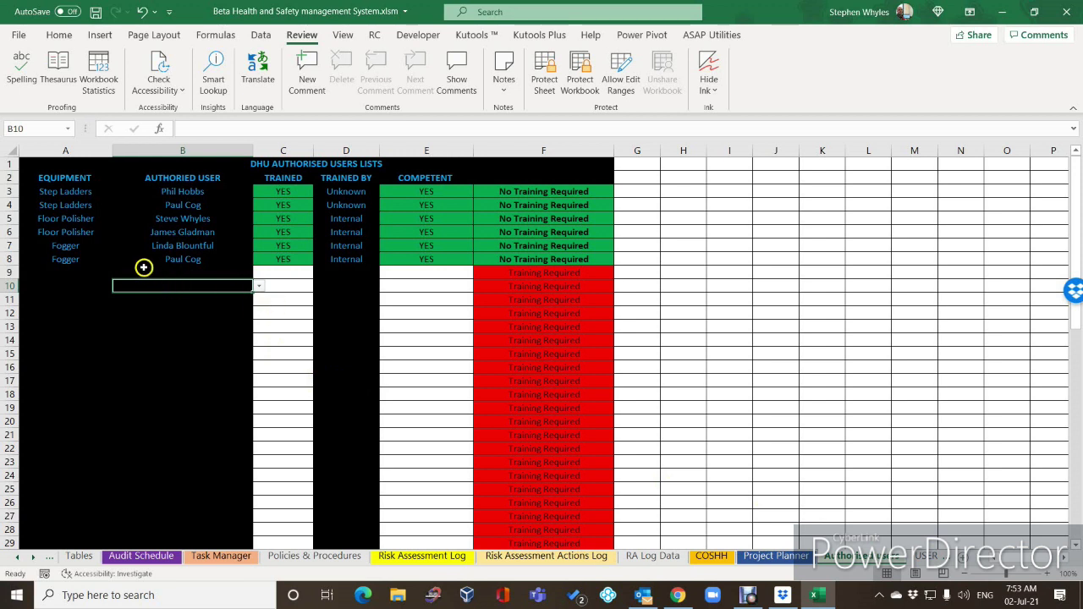
click(70, 259)
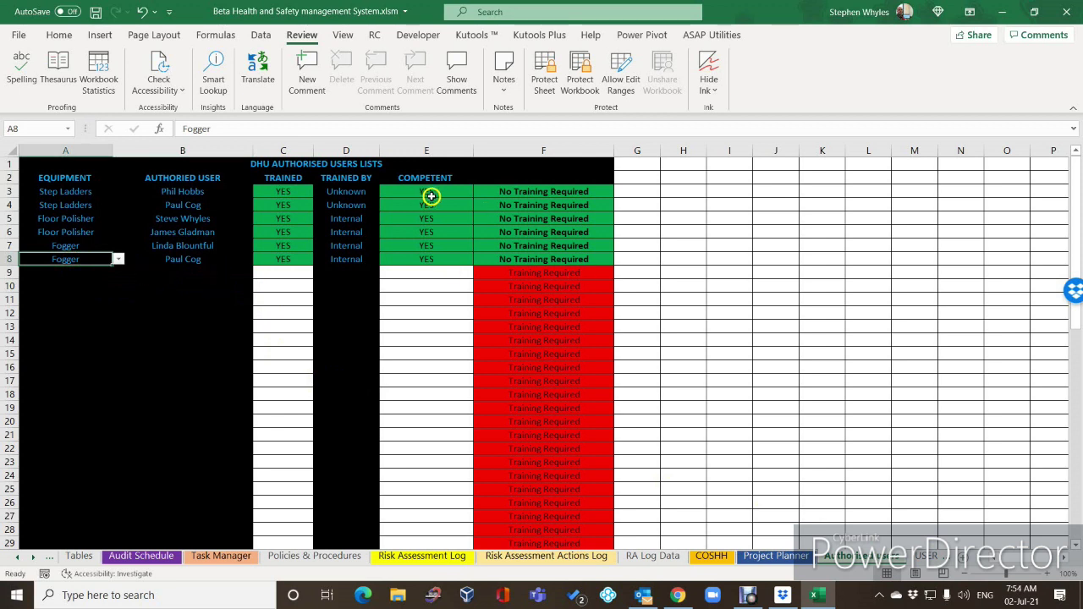
click(352, 194)
click(174, 203)
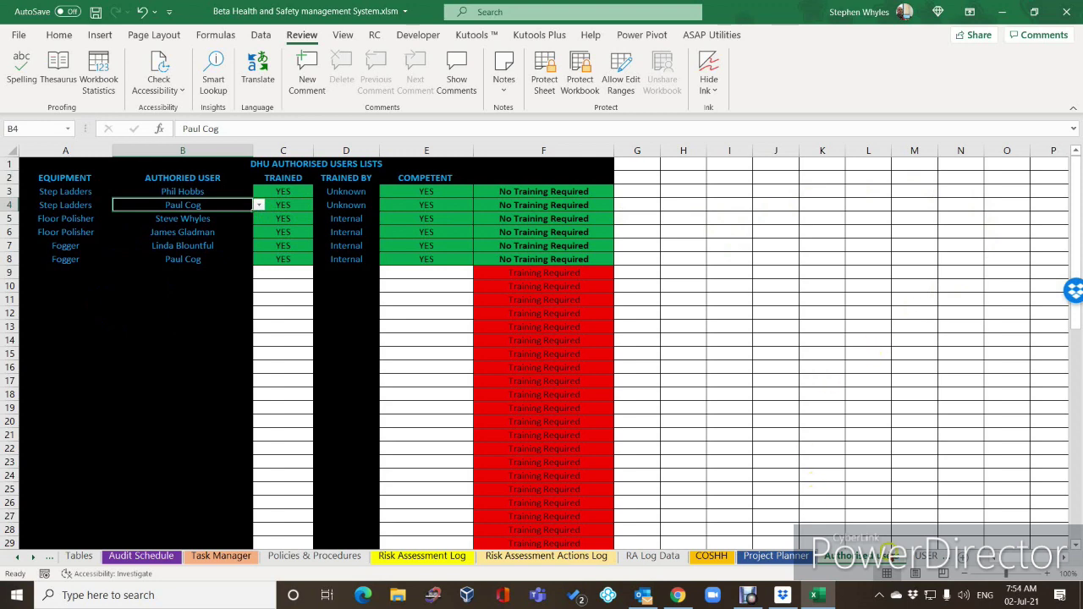
- Open the USER LIST DATA sheet and scroll the sheet tabs back toward Dashboard
click(922, 556)
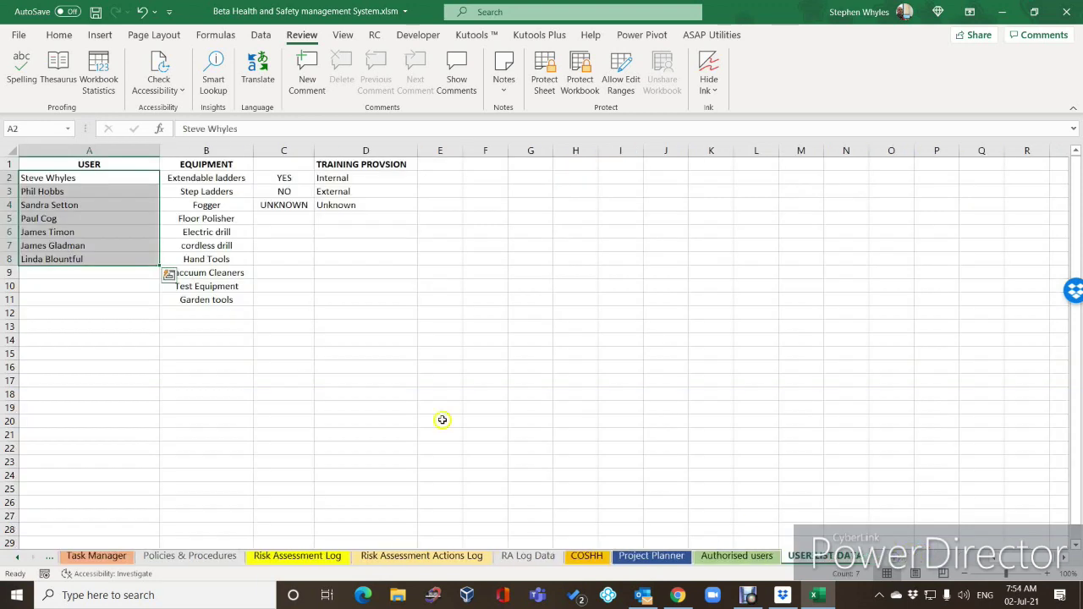
click(124, 296)
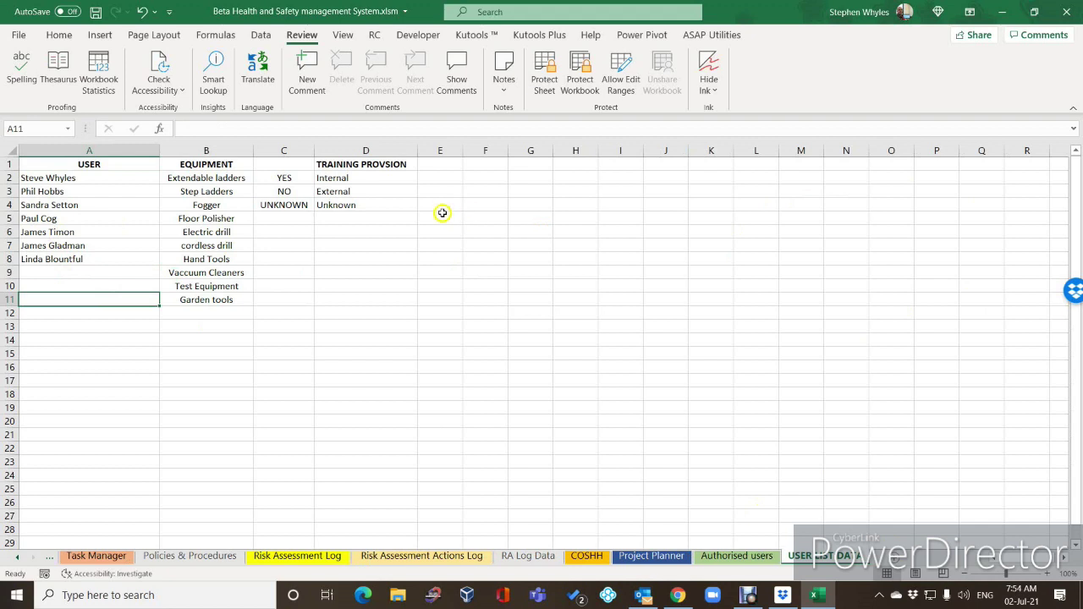
click(17, 556)
click(17, 556)
click(17, 557)
click(17, 557)
click(17, 556)
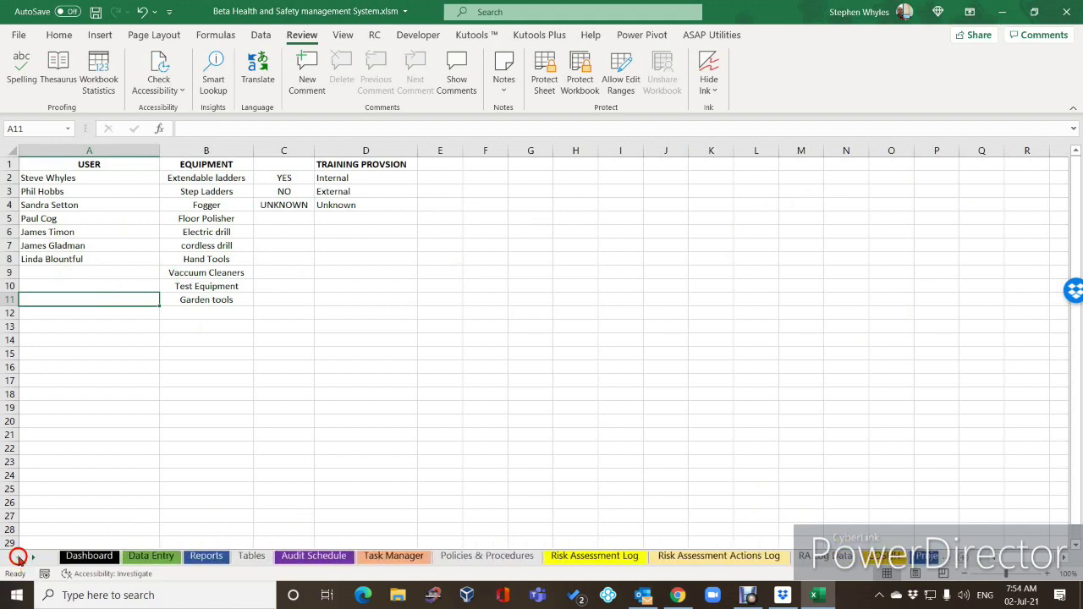
- Check the Dashboard sheet's current site statuses
click(89, 556)
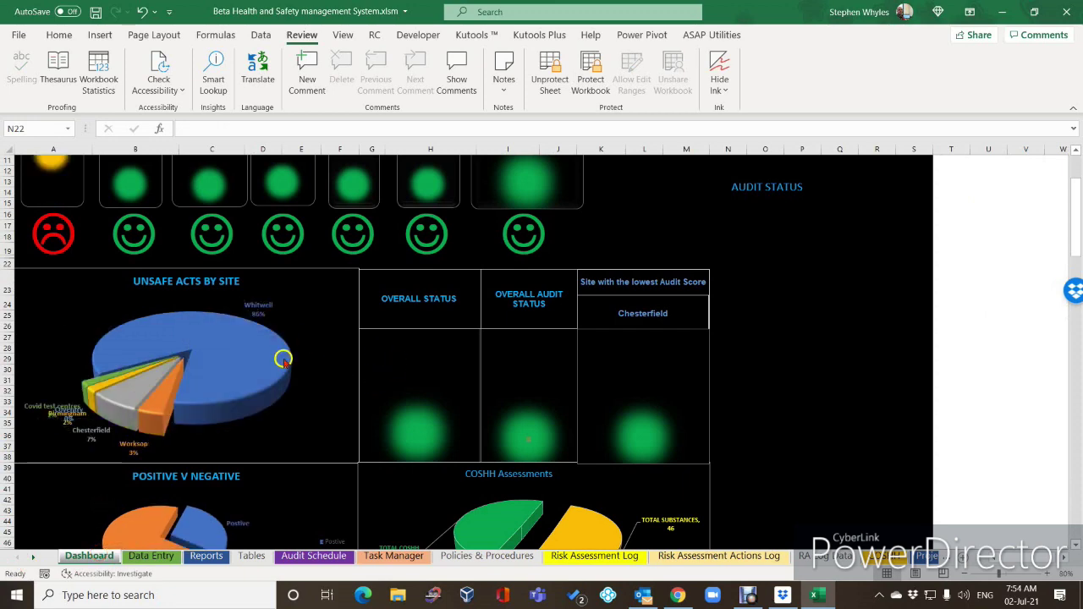
scroll(280, 361, up, 2)
scroll(280, 361, up, 1)
mouse_move(51, 268)
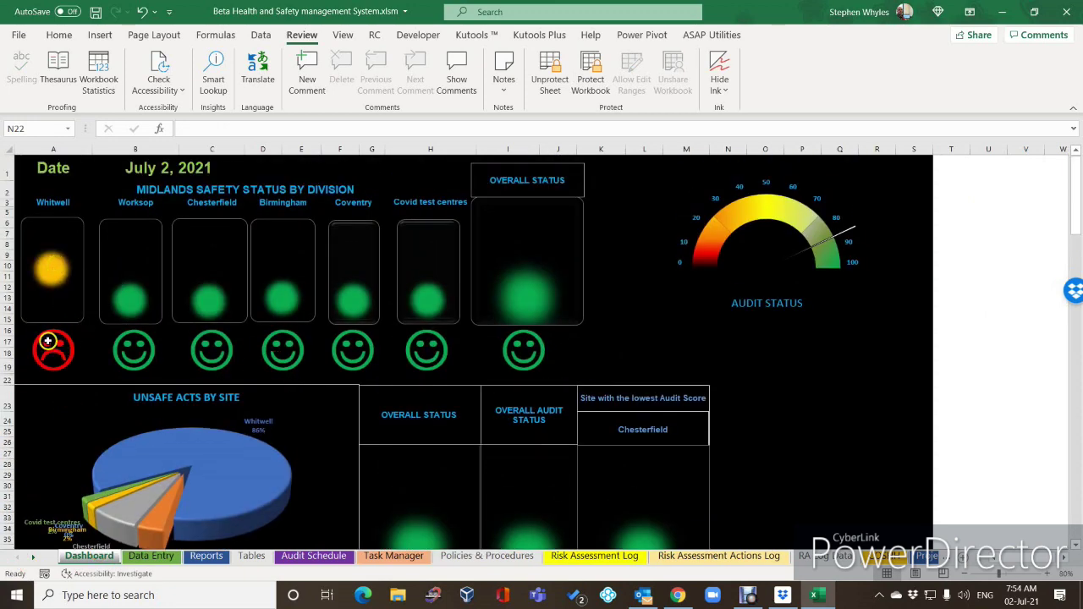
- Reset Whitwell's RIDDOR's count in B90 from 45 to 0 on Data Entry, then return to Dashboard
click(150, 556)
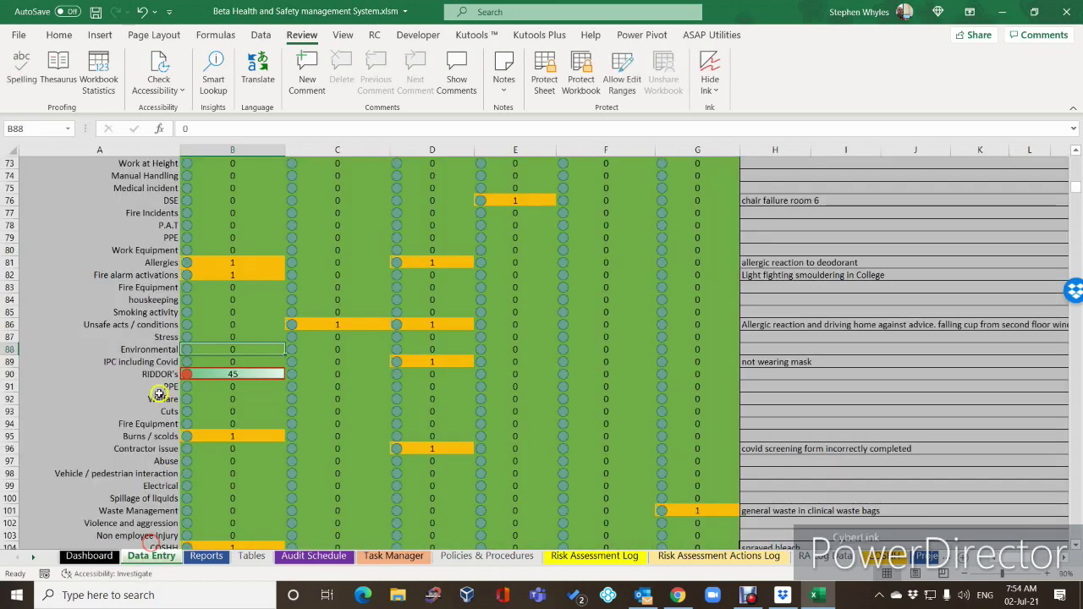
click(227, 375)
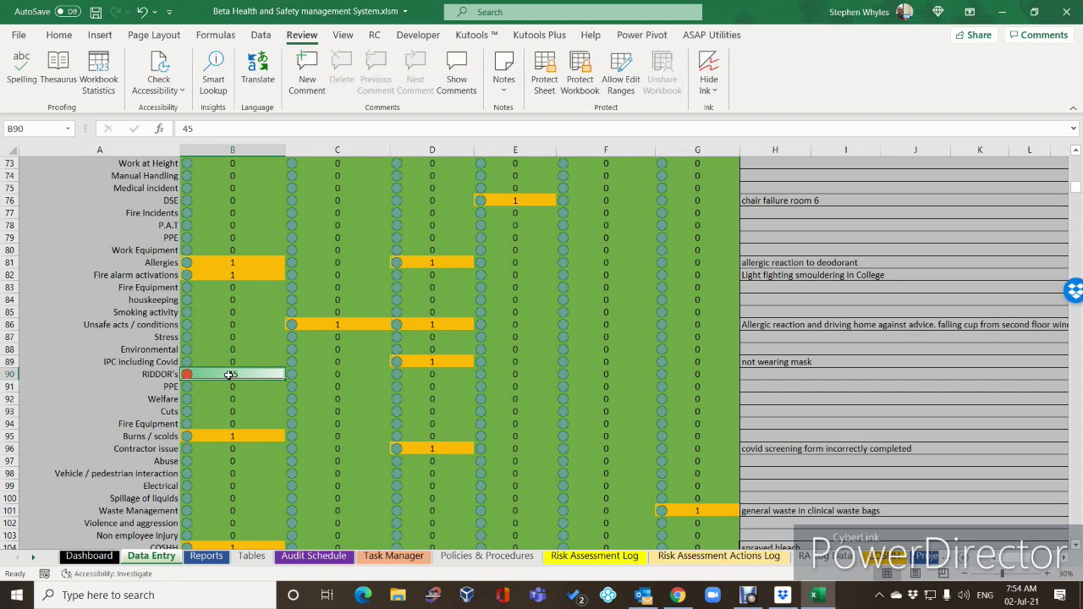
text(0)
click(233, 349)
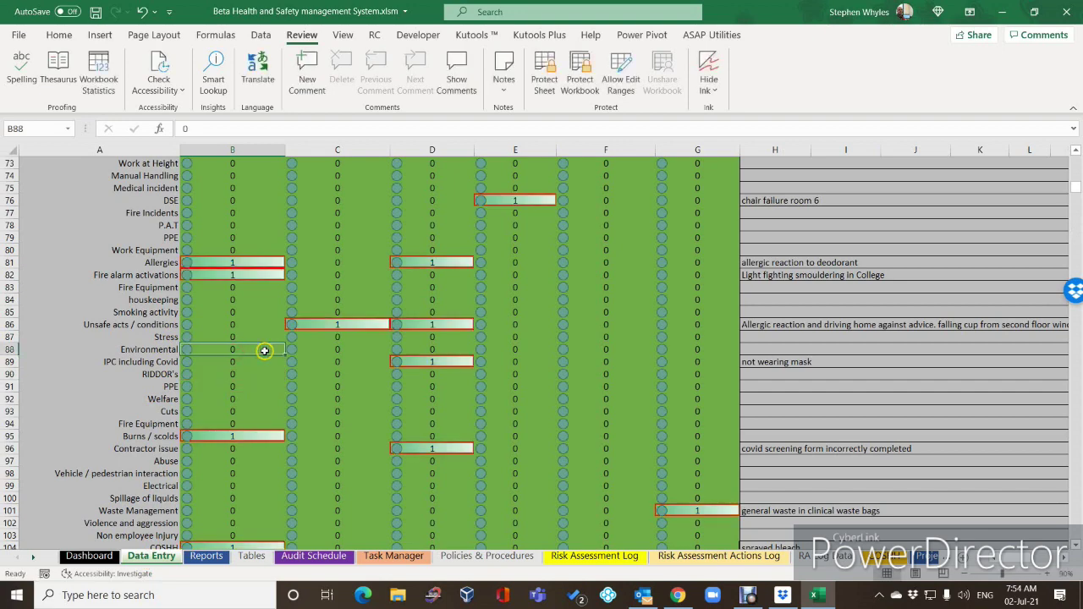
scroll(265, 350, up, 4)
scroll(265, 350, down, 6)
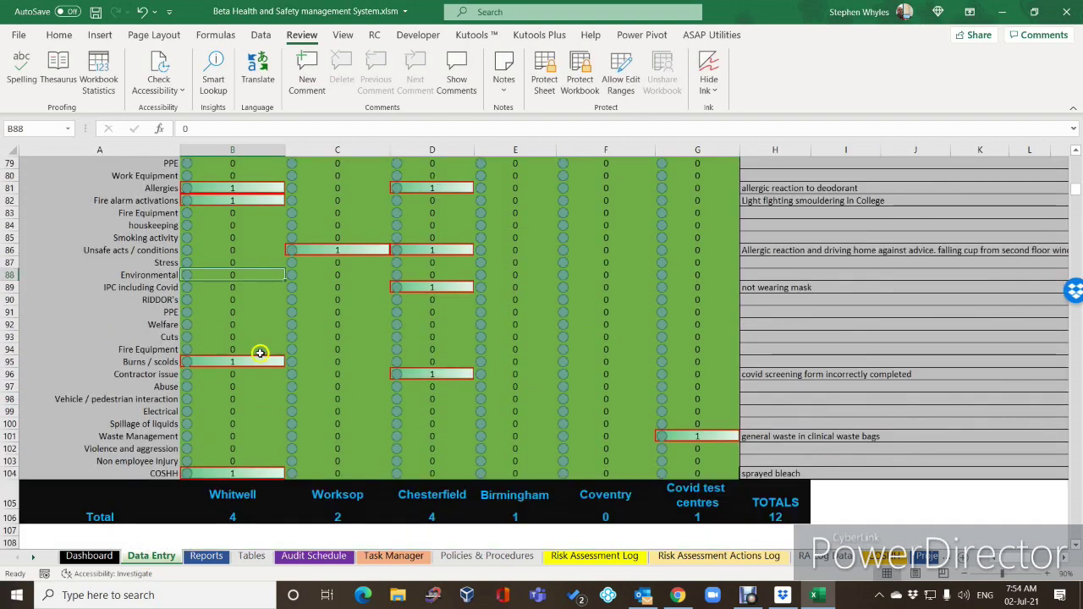
click(88, 555)
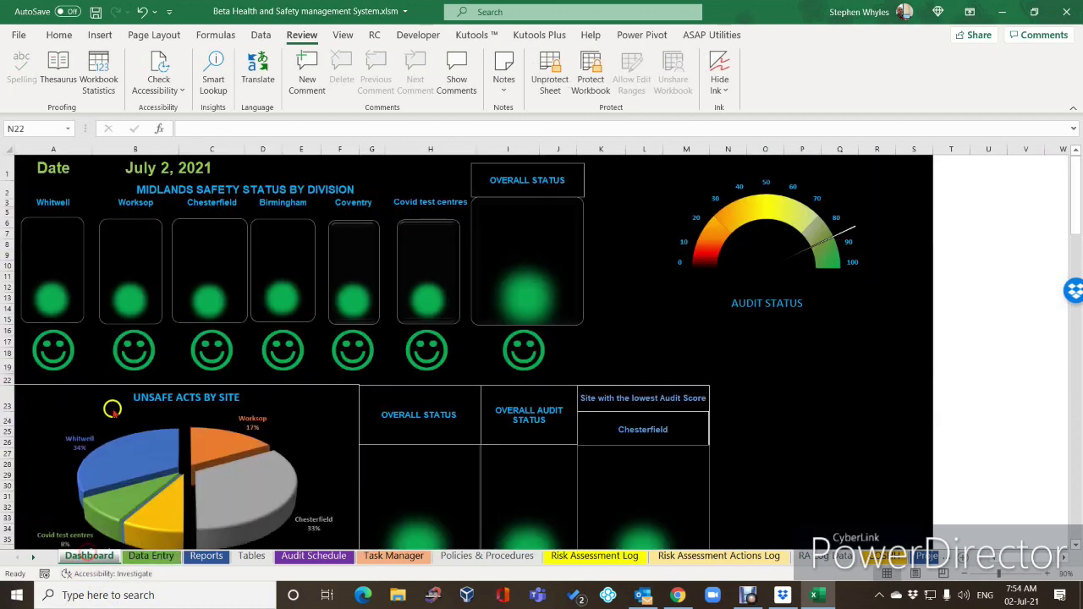